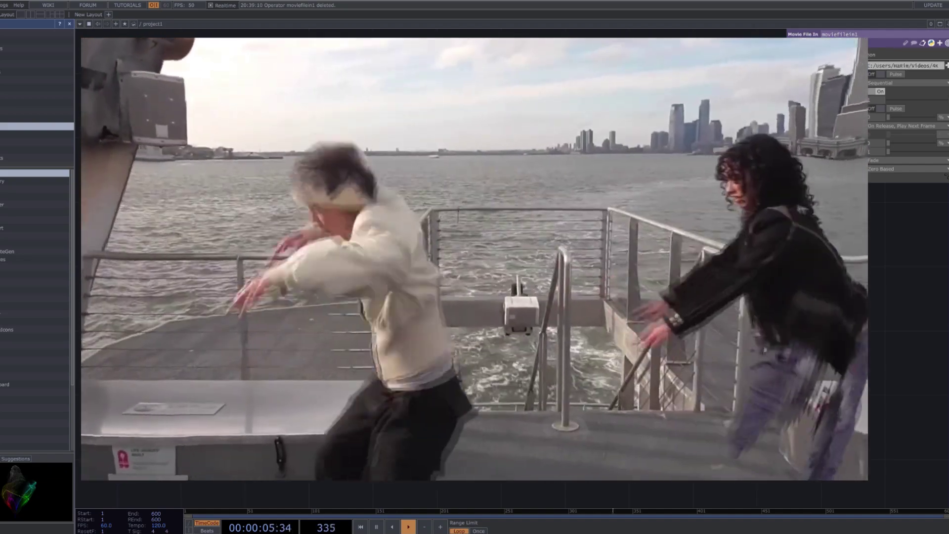
pyautogui.click(871, 55)
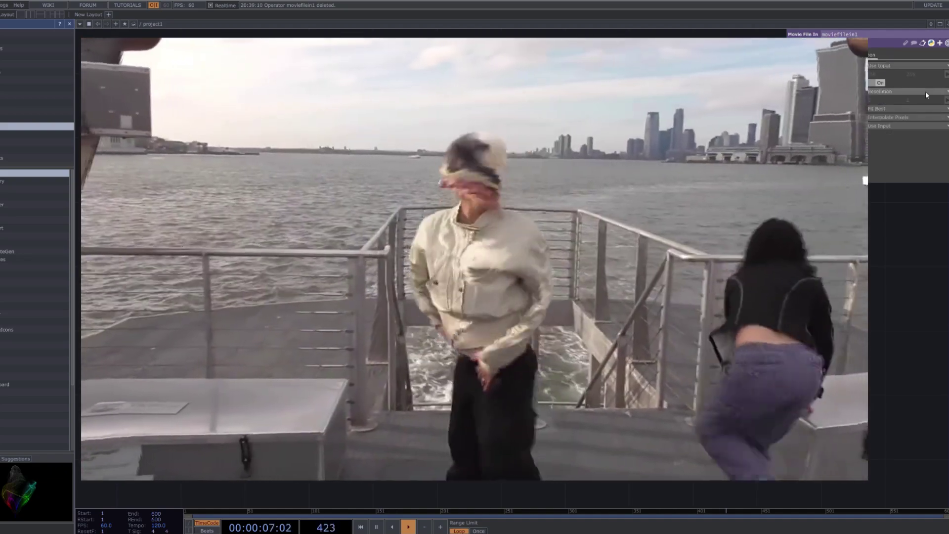
pyautogui.click(924, 88)
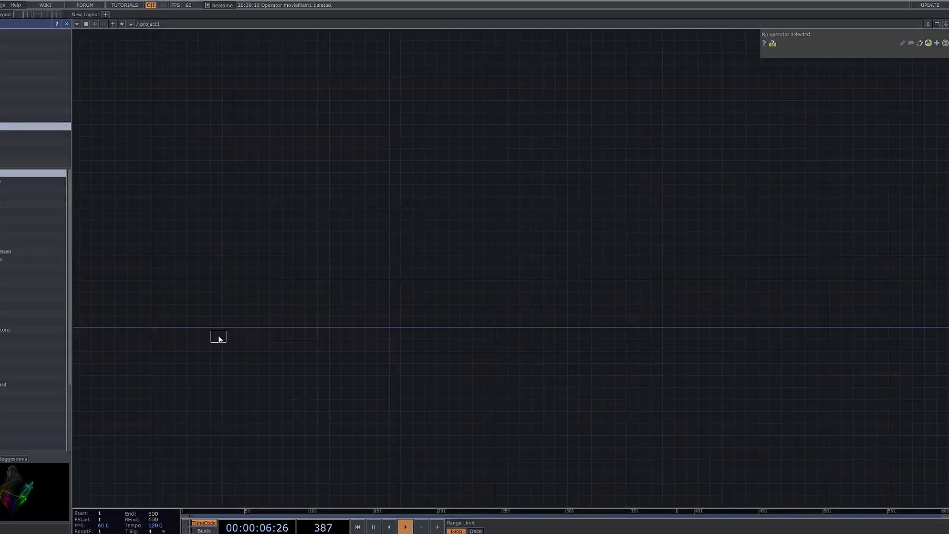
# - Add a Movie File In operator to the empty network and load the dance video from the Videos folder into it
pyautogui.click(269, 243)
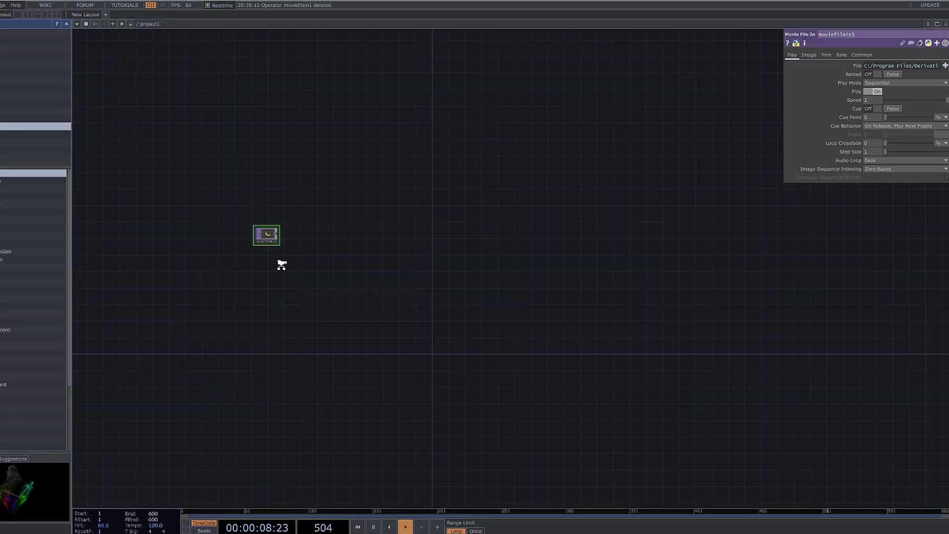
pyautogui.moveTo(281, 265); pyautogui.dragTo(316, 279, button='middle')
pyautogui.moveTo(379, 299); pyautogui.dragTo(450, 328)
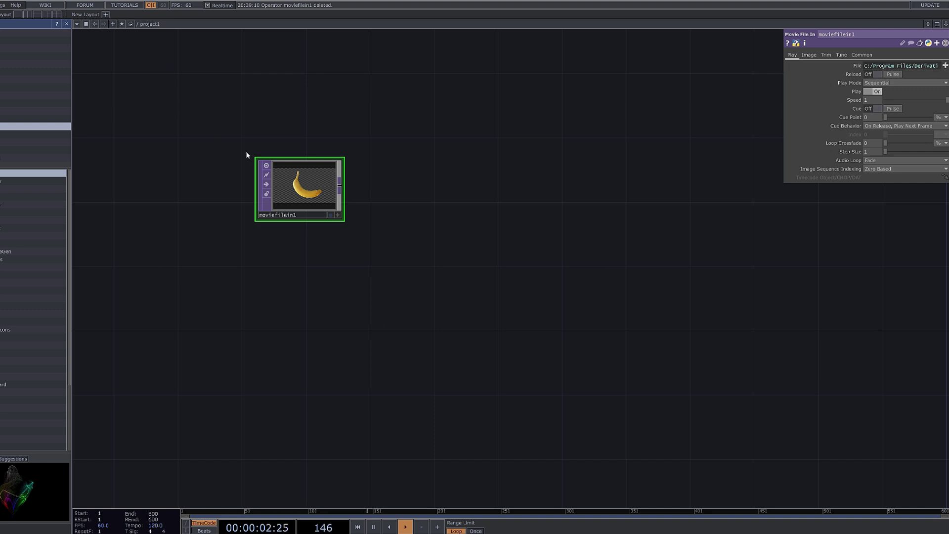
pyautogui.click(350, 272)
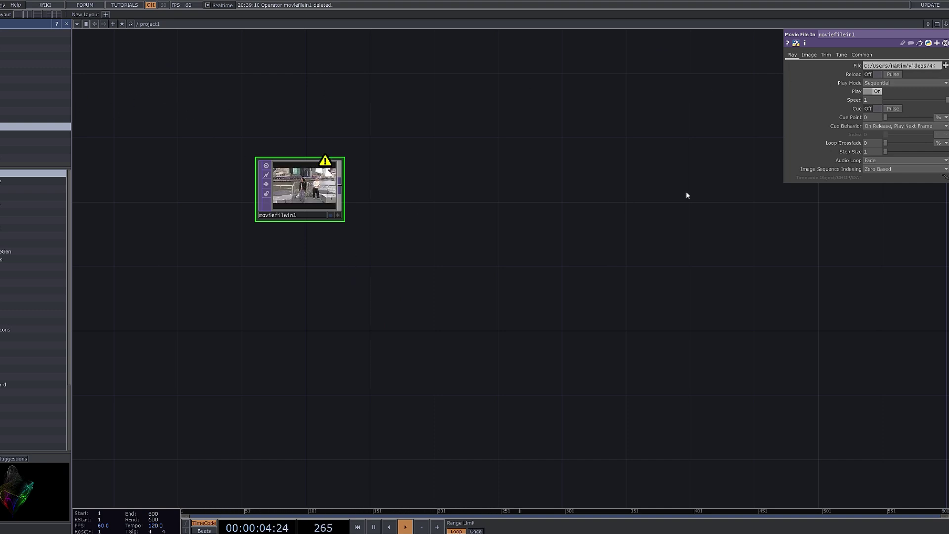
# - Set the Movie File In's output resolution to Custom Resolution at 1280 x 720
pyautogui.click(861, 55)
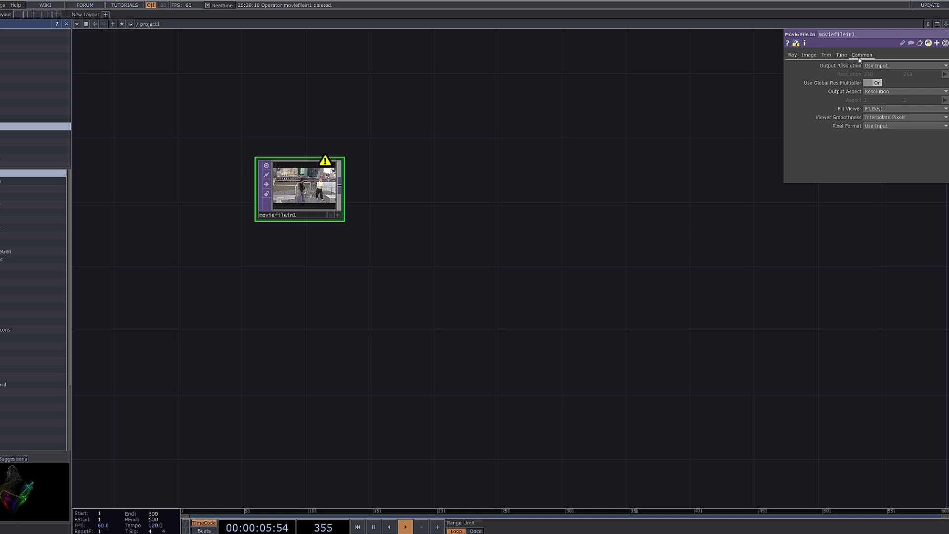
pyautogui.click(921, 92)
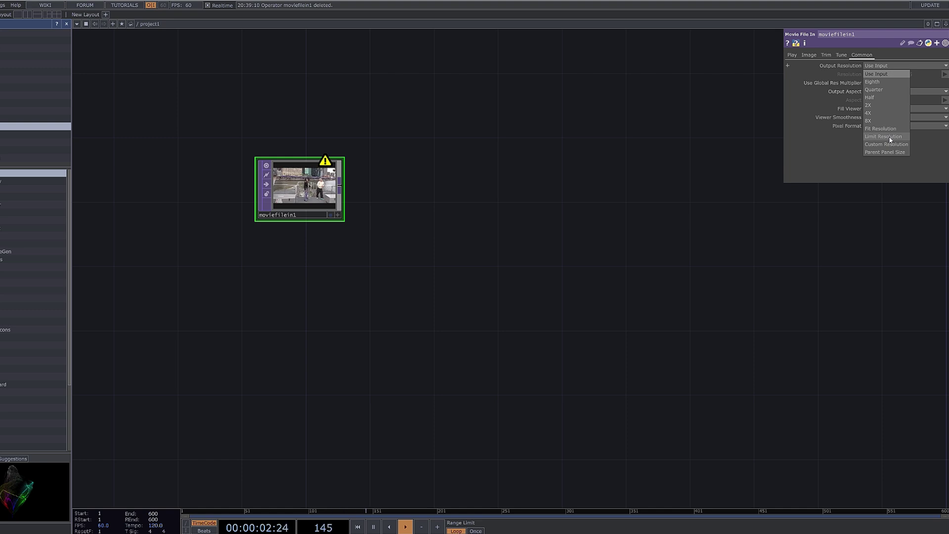
pyautogui.click(891, 144)
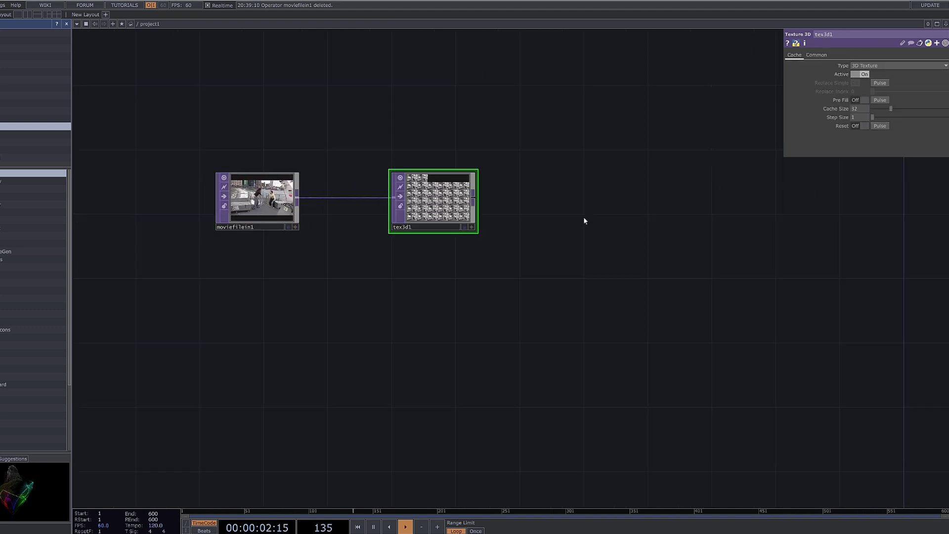
# - Add a Time Machine operator that takes the Texture 3D's output as its first input
pyautogui.moveTo(584, 221); pyautogui.dragTo(516, 190)
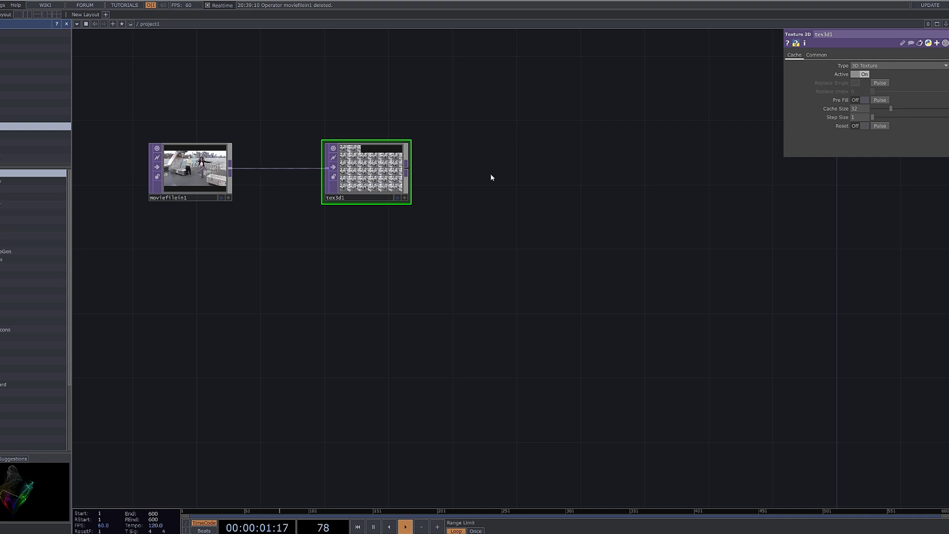
pyautogui.press('Tab')
pyautogui.click(504, 231)
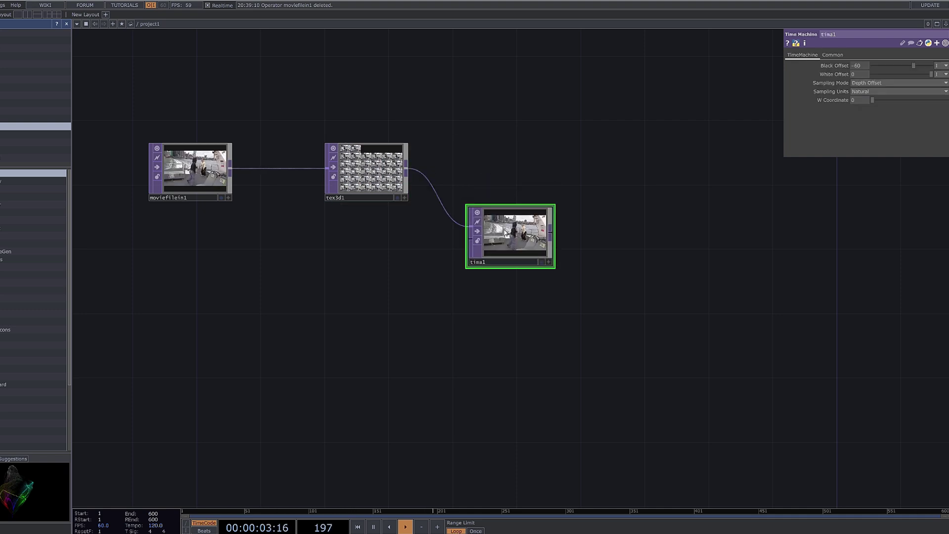
# - Add a Ramp operator with a resolution of 1280 x 720 and connect it to the Time Machine's second input
pyautogui.moveTo(611, 233); pyautogui.dragTo(637, 214)
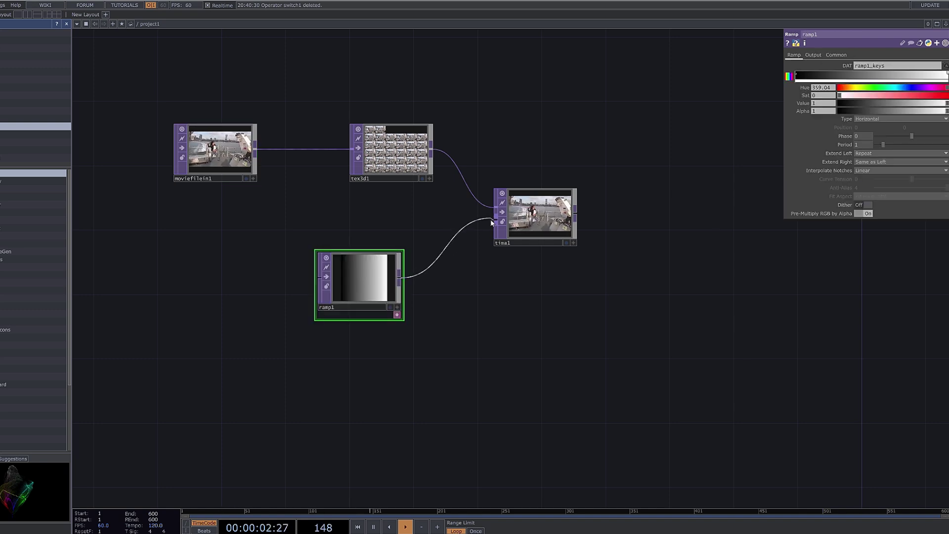
pyautogui.click(838, 57)
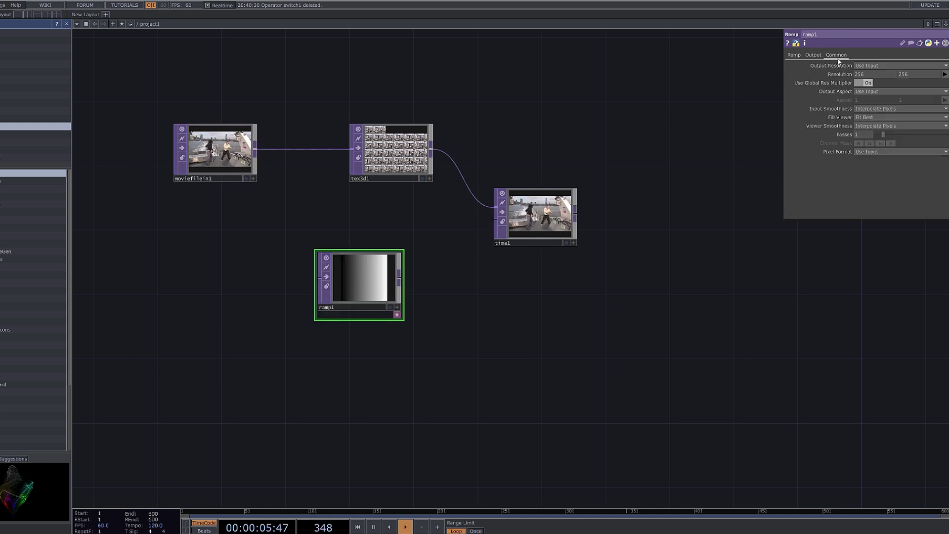
pyautogui.click(941, 114)
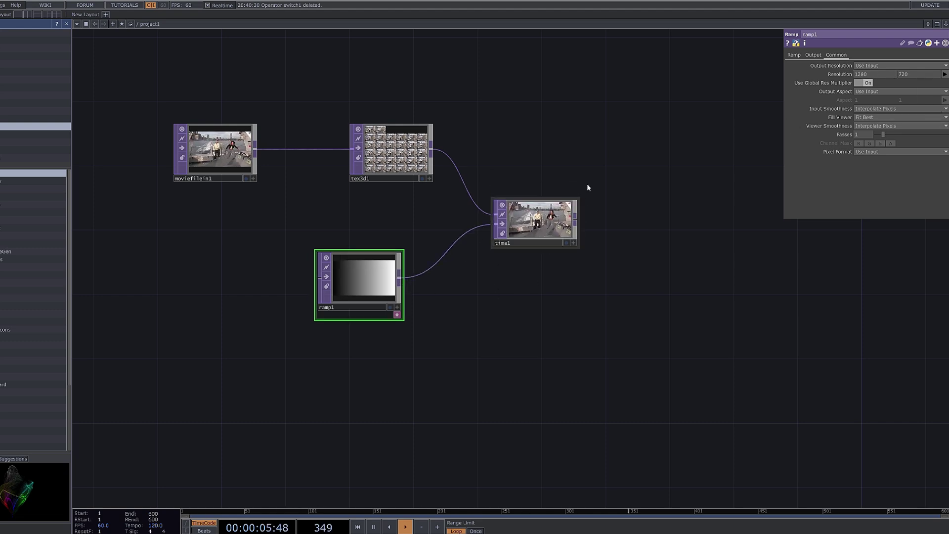
# - Enlarge the Time Machine node for a bigger preview of its output
pyautogui.moveTo(587, 185); pyautogui.dragTo(774, 88)
pyautogui.moveTo(642, 163); pyautogui.dragTo(608, 196)
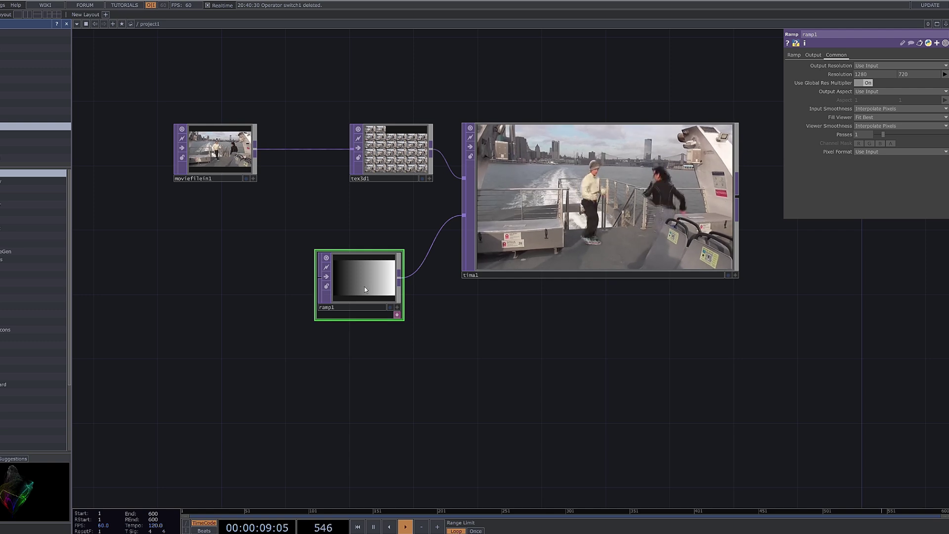
# - Add keys around the middle of the horizontal ramp, set the centre key's value to 0, and make both ends white
pyautogui.click(794, 54)
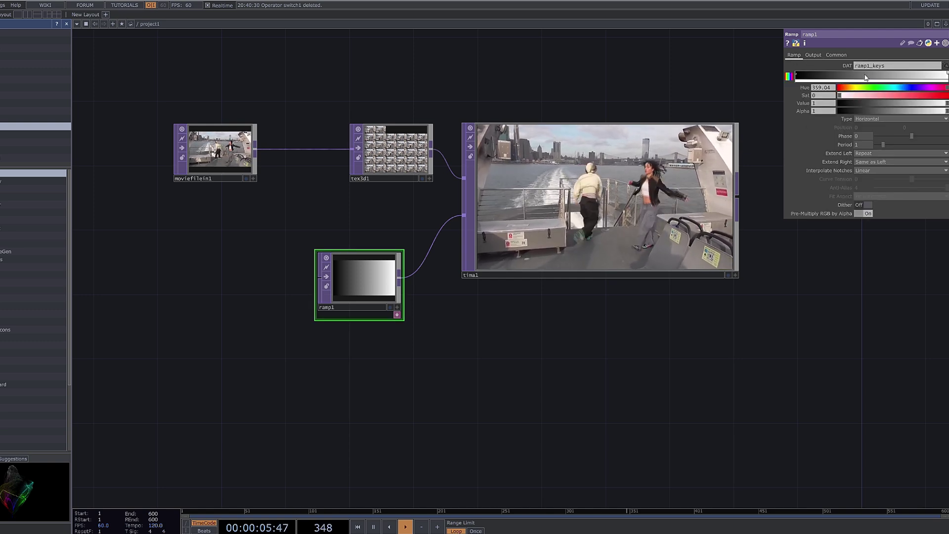
pyautogui.click(863, 76)
pyautogui.click(895, 77)
pyautogui.click(879, 77)
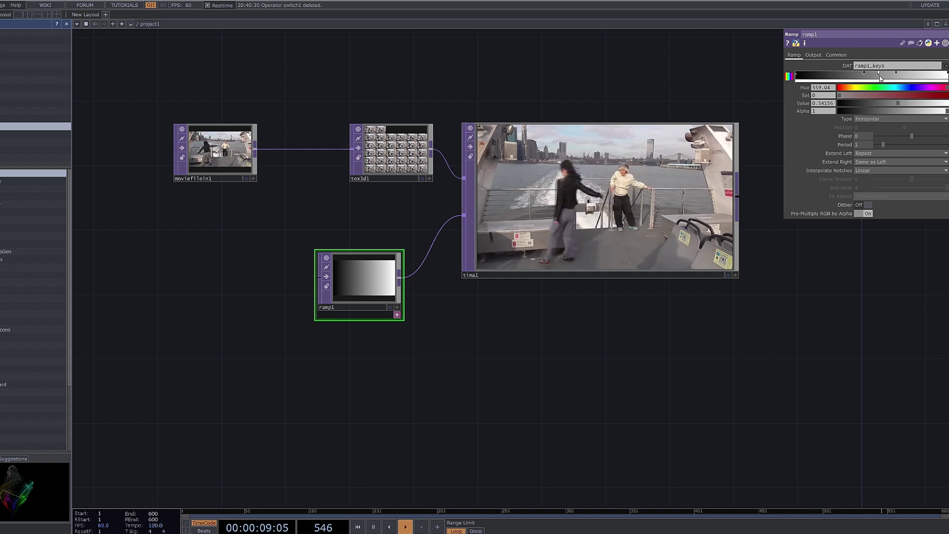
pyautogui.moveTo(893, 104); pyautogui.dragTo(817, 107)
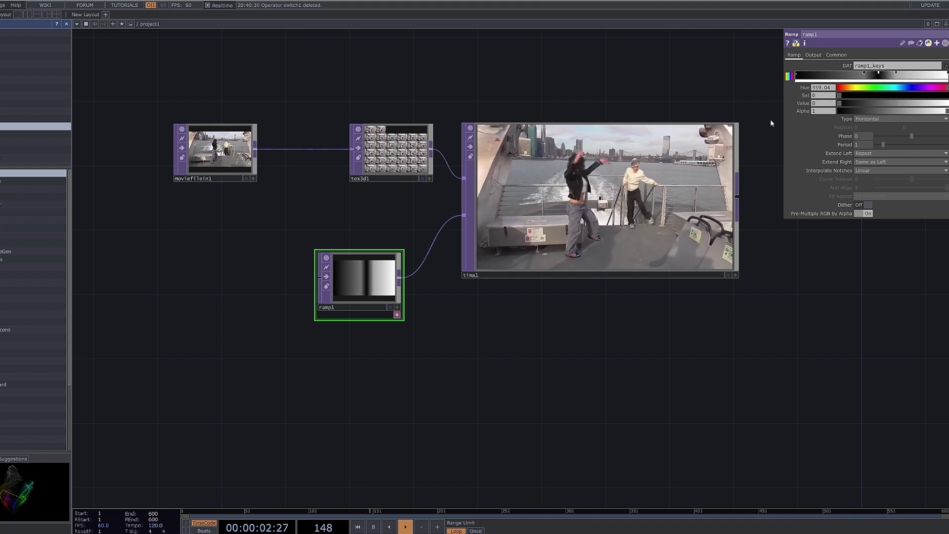
pyautogui.click(919, 75)
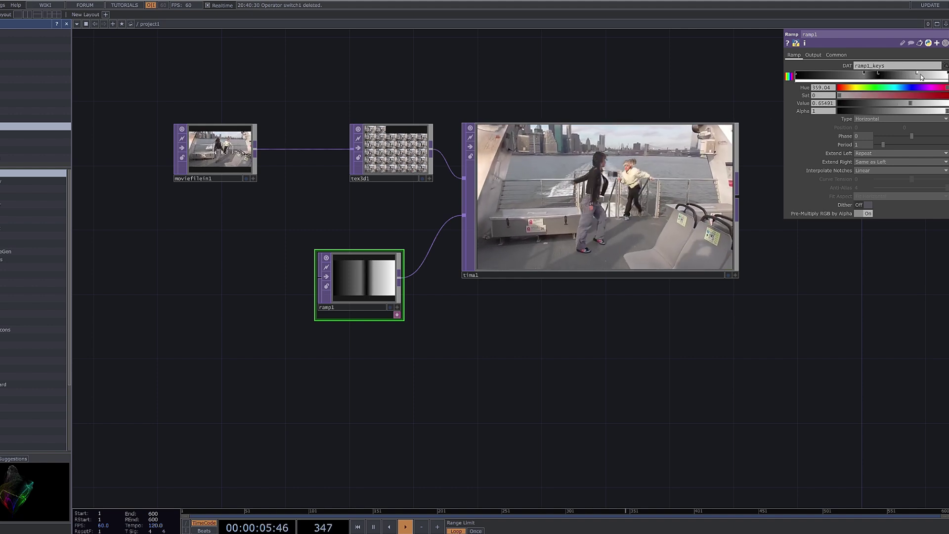
pyautogui.moveTo(919, 76); pyautogui.dragTo(787, 75)
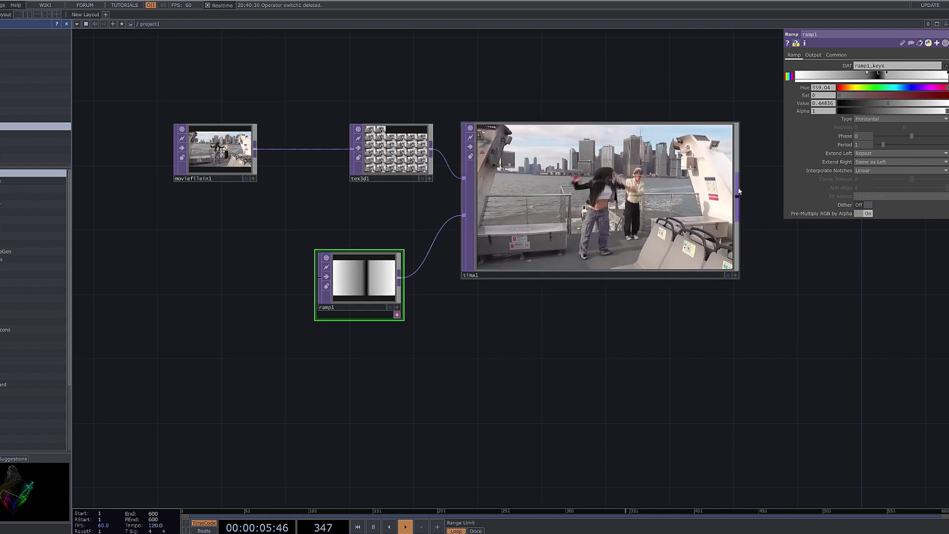
# - Move the ramp keys on both sides of the black centre farther apart to widen and soften the dark band
pyautogui.scroll(4, 739, 192)
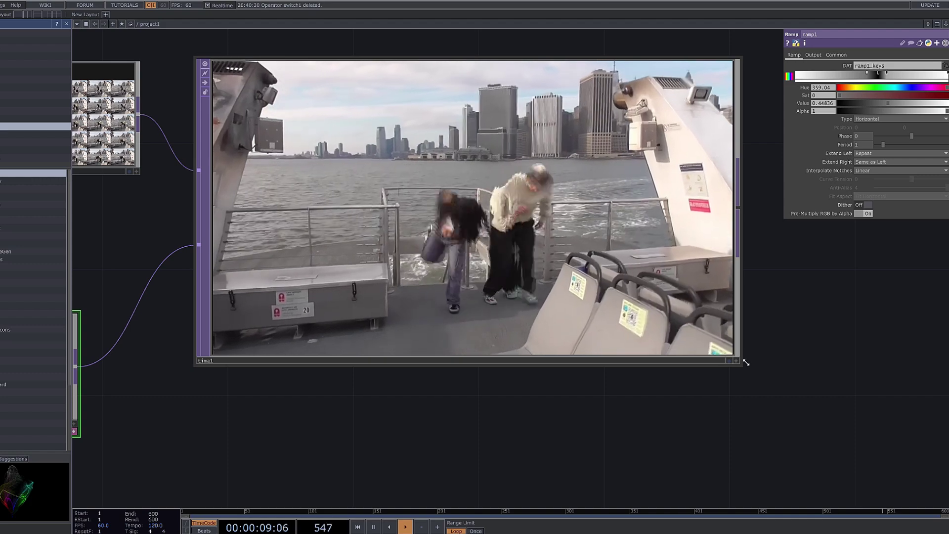
pyautogui.scroll(-4, 658, 328)
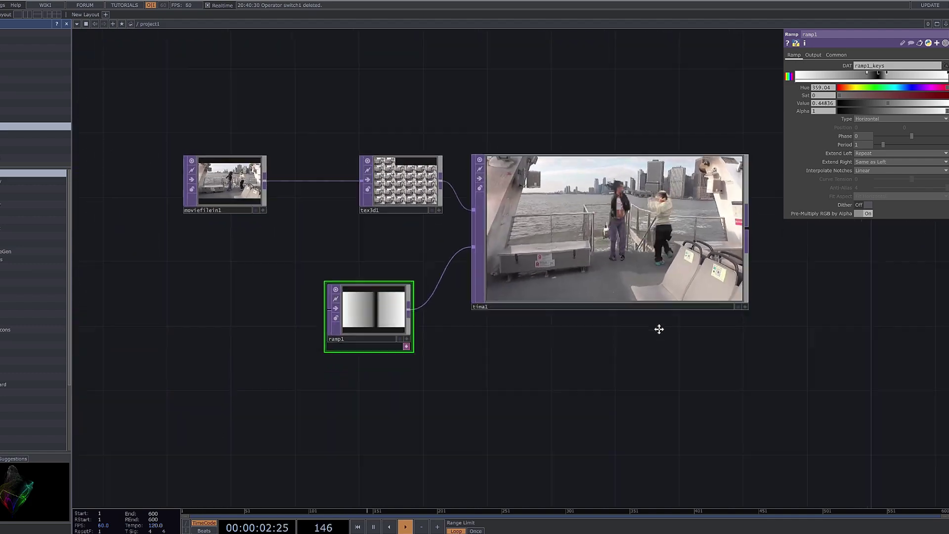
pyautogui.moveTo(659, 328); pyautogui.dragTo(661, 316)
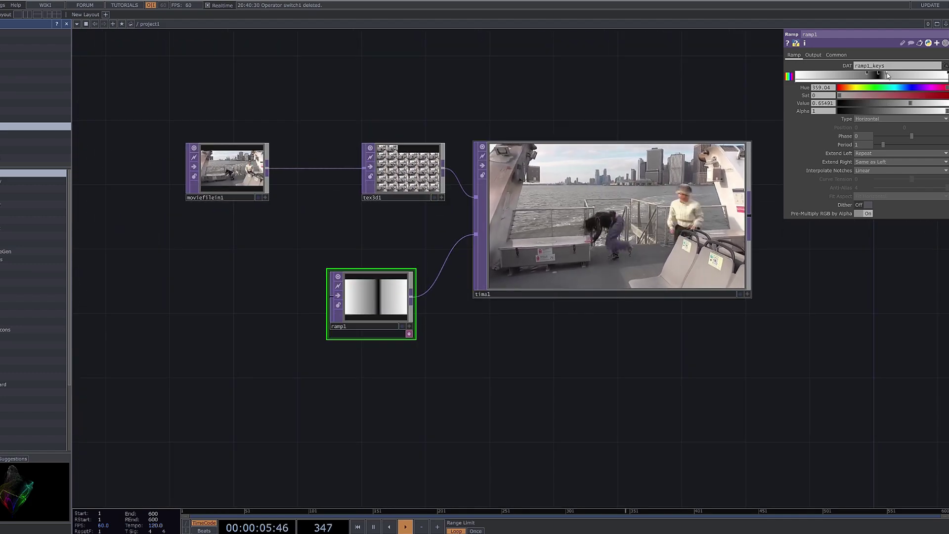
pyautogui.moveTo(887, 75); pyautogui.dragTo(891, 76)
pyautogui.moveTo(695, 350); pyautogui.dragTo(669, 336)
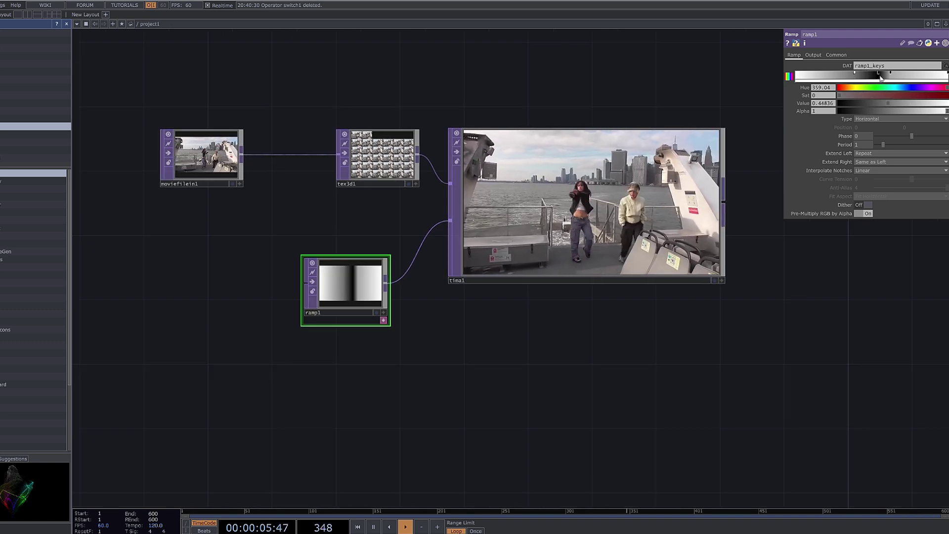
pyautogui.click(879, 76)
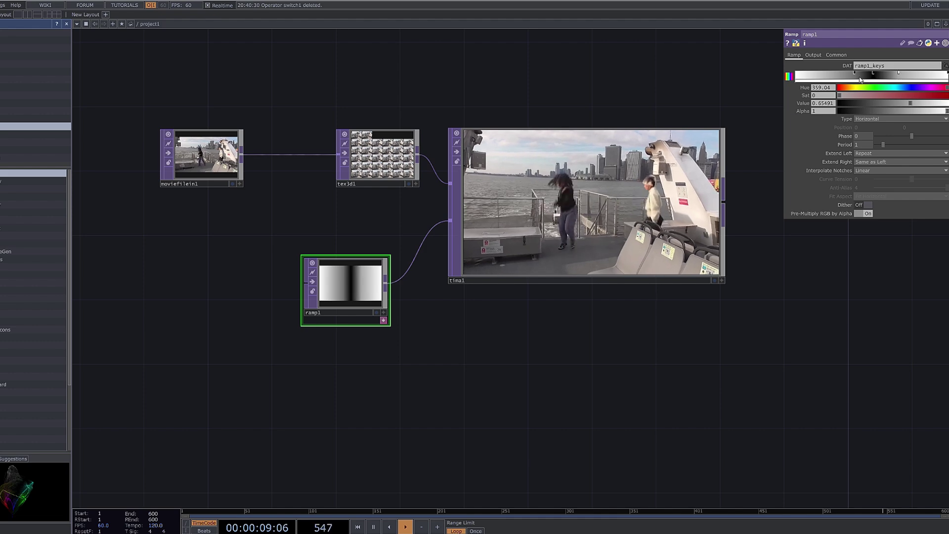
pyautogui.scroll(3, 621, 267)
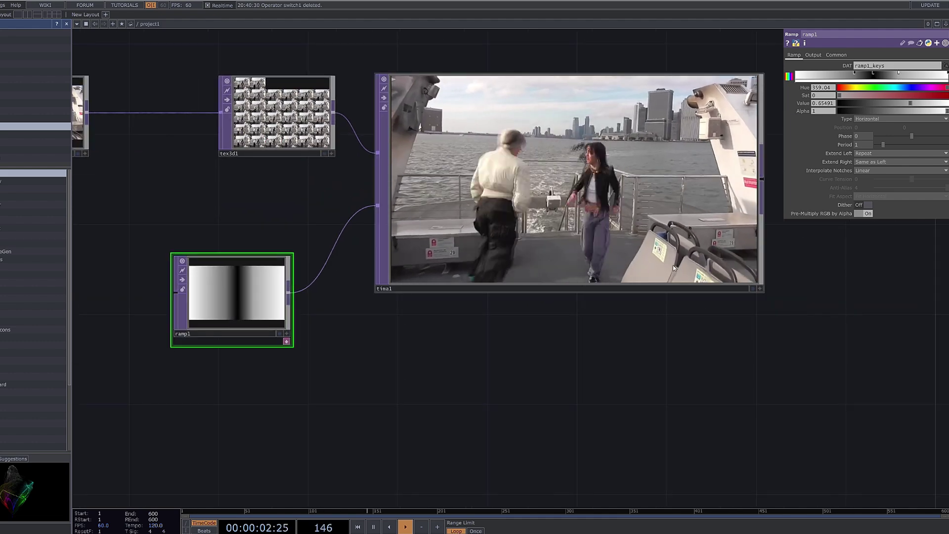
pyautogui.scroll(-2, 672, 265)
pyautogui.moveTo(734, 244); pyautogui.dragTo(691, 259, button='middle')
# - Pull the white end key off the ramp and set a new key at the gradient's start to value 1
pyautogui.moveTo(946, 74); pyautogui.dragTo(943, 48)
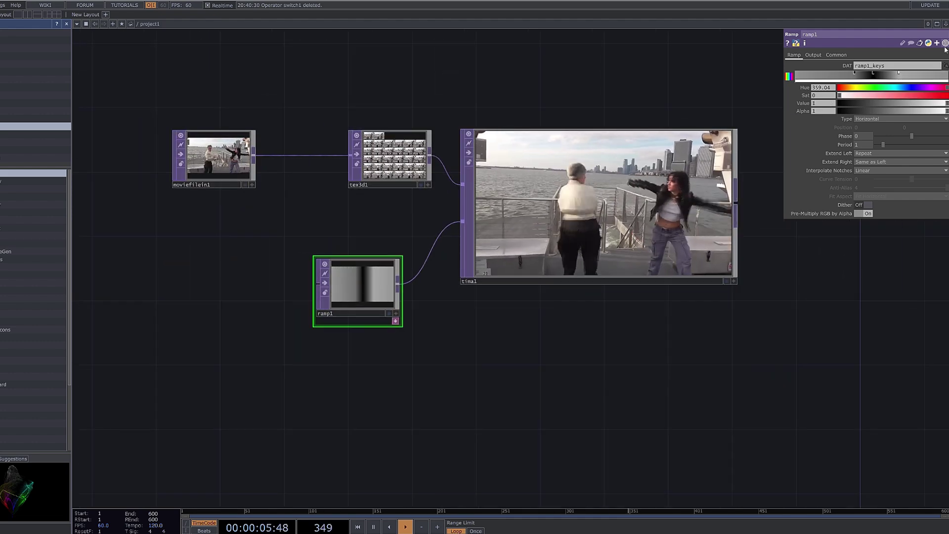
pyautogui.click(796, 75)
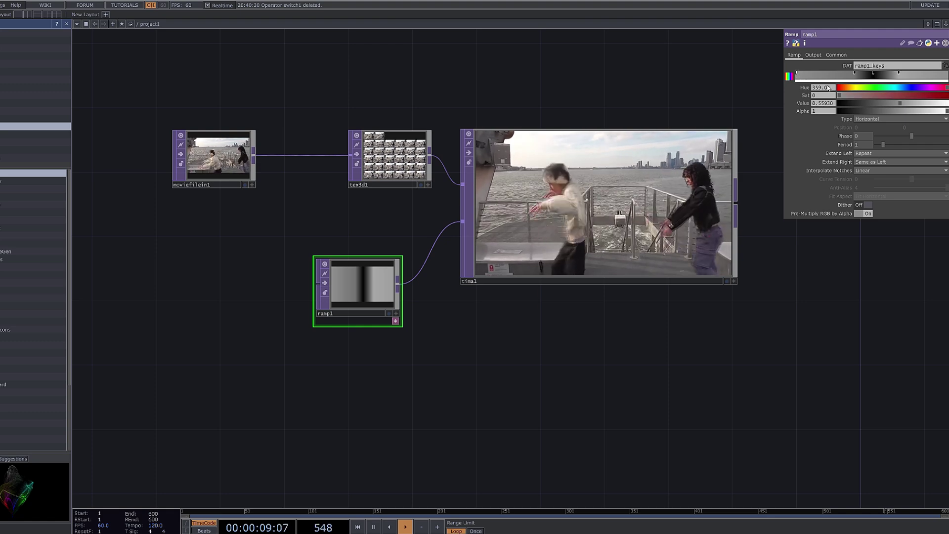
pyautogui.moveTo(897, 104); pyautogui.dragTo(947, 103)
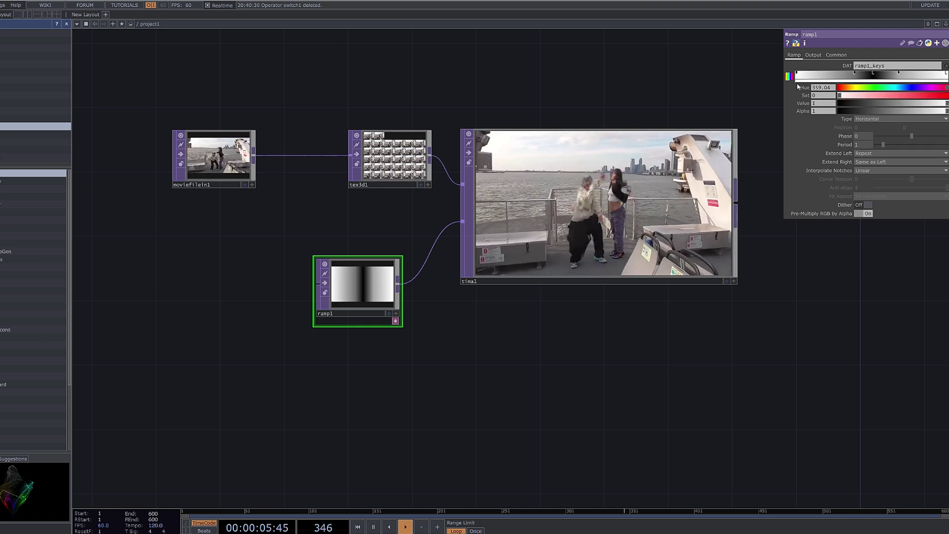
# - Move the Ramp node farther away from the Time Machine and add an LFO operator beside it
pyautogui.moveTo(473, 302); pyautogui.dragTo(503, 260)
pyautogui.moveTo(423, 324); pyautogui.dragTo(443, 368)
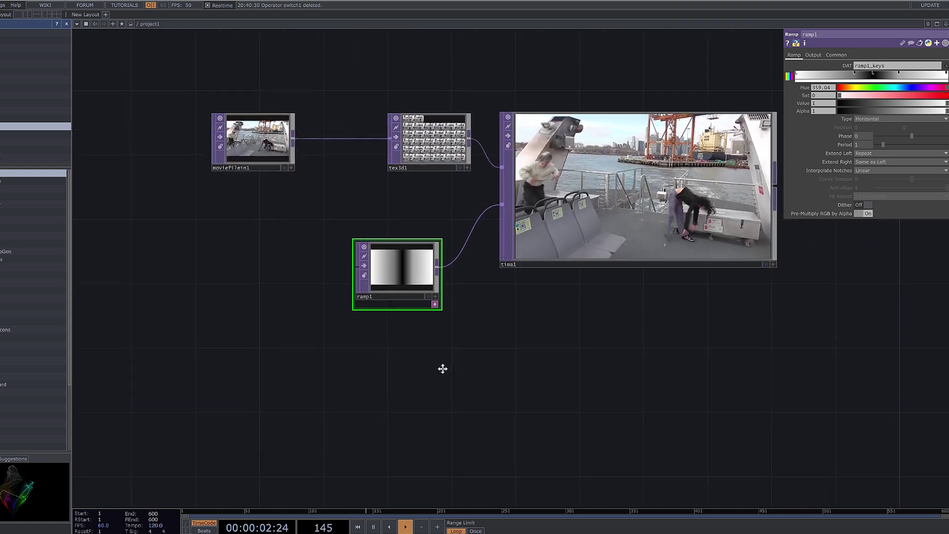
pyautogui.moveTo(408, 297); pyautogui.dragTo(280, 312)
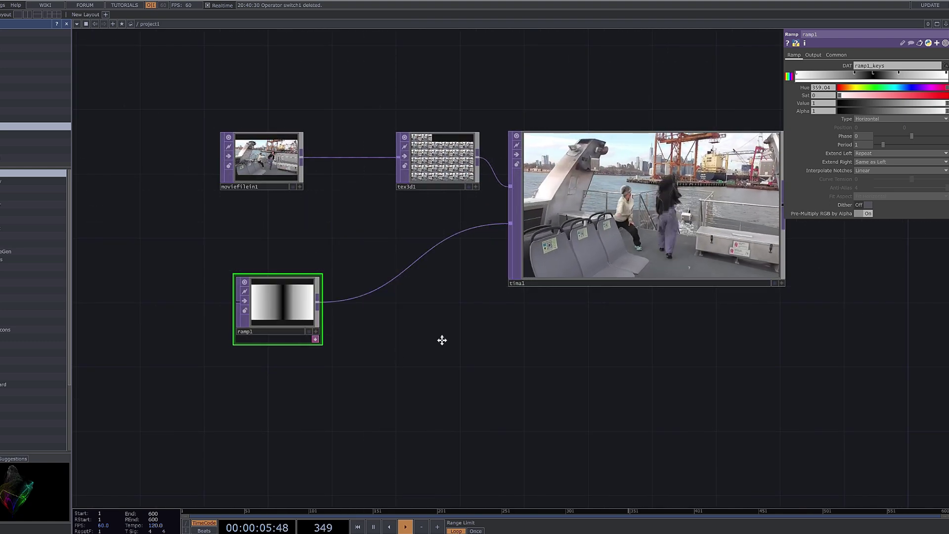
pyautogui.moveTo(143, 330); pyautogui.dragTo(232, 304)
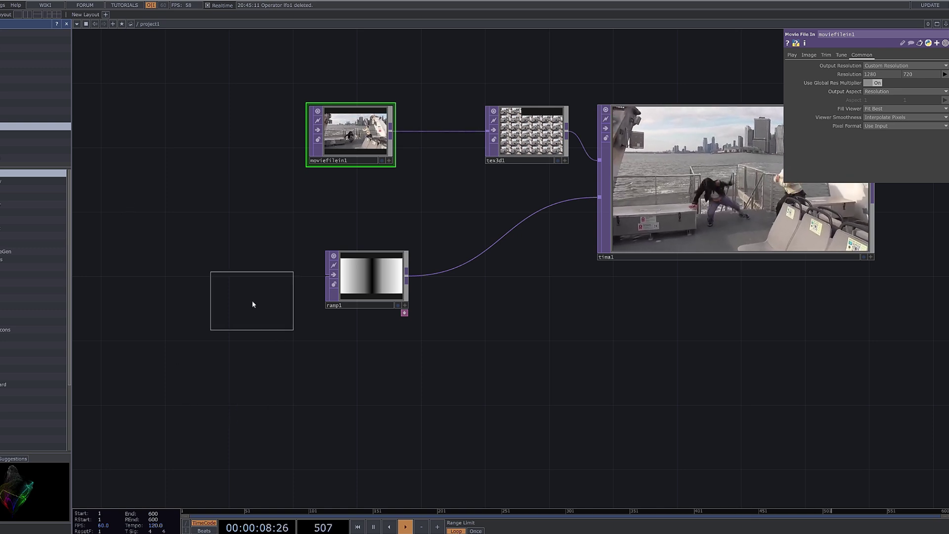
pyautogui.click(252, 303)
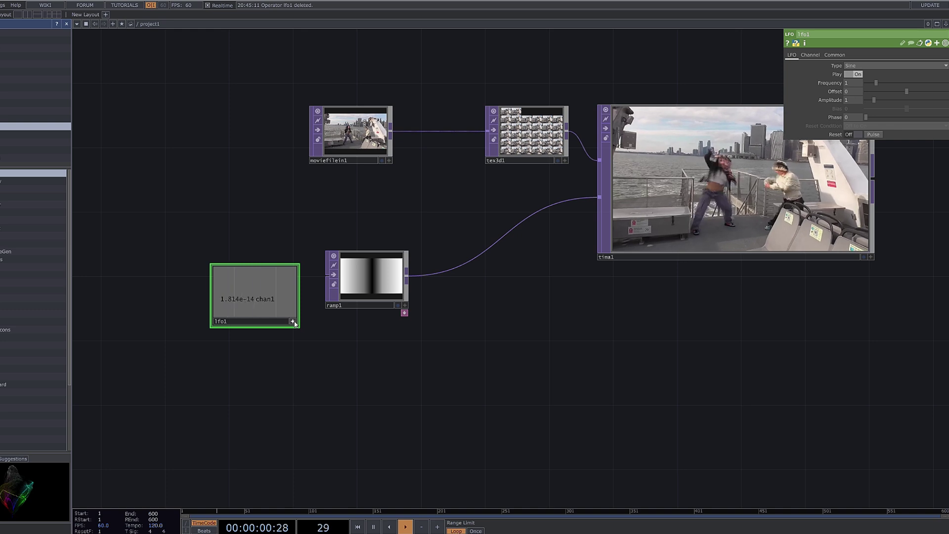
# - Drive the Ramp's Phase with the LFO channel using the reference op('lfo1')['chan1']
pyautogui.click(375, 286)
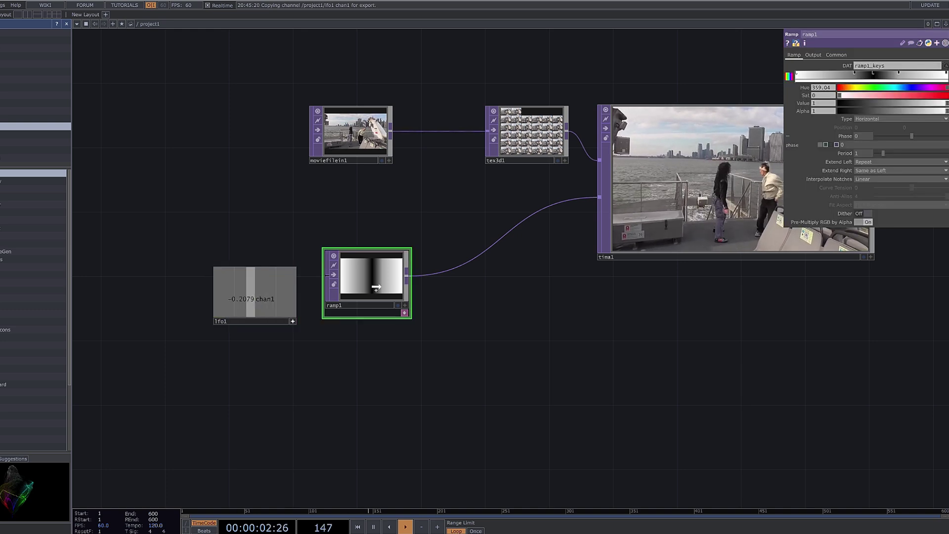
pyautogui.click(870, 136)
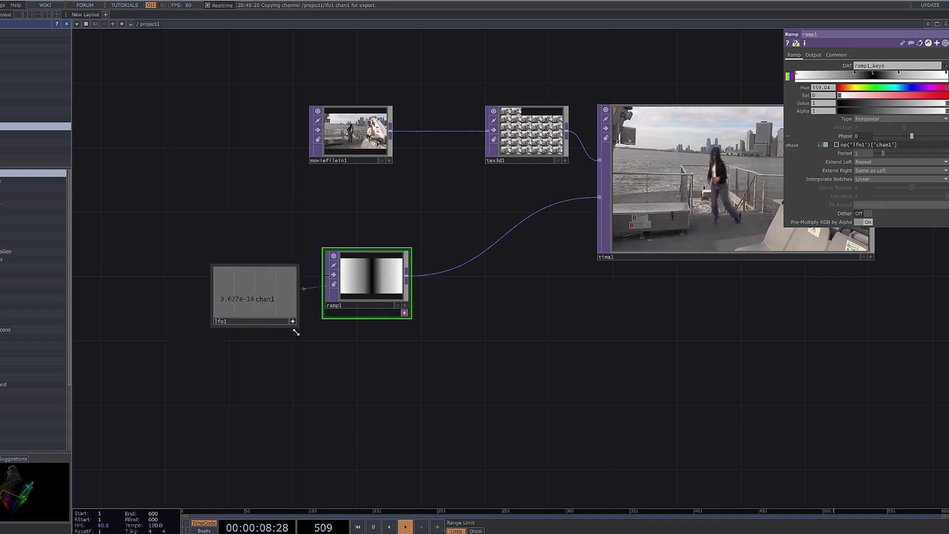
pyautogui.moveTo(607, 351); pyautogui.dragTo(475, 387)
pyautogui.scroll(5, 653, 298)
pyautogui.moveTo(610, 366); pyautogui.dragTo(648, 489)
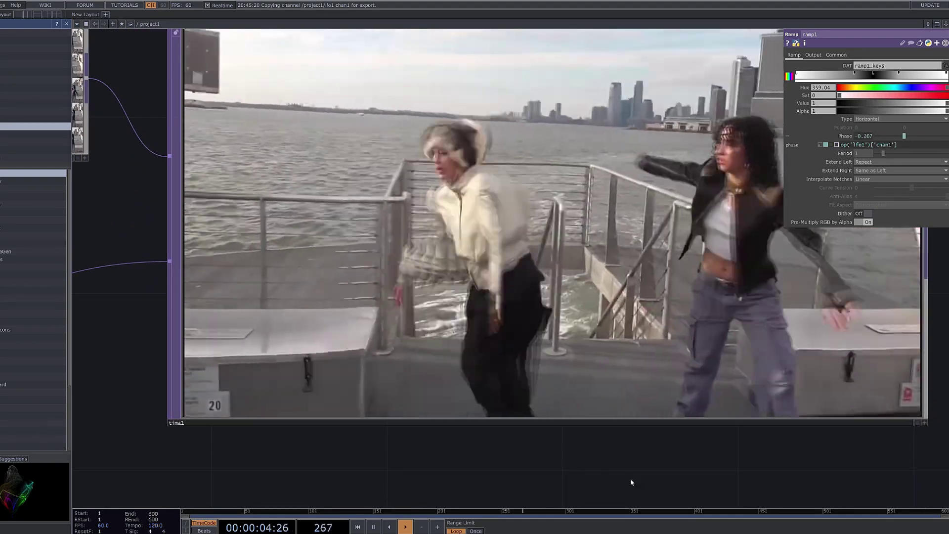
# - Set the LFO's frequency to 0.5
pyautogui.scroll(-6, 630, 478)
pyautogui.moveTo(479, 440); pyautogui.dragTo(494, 222)
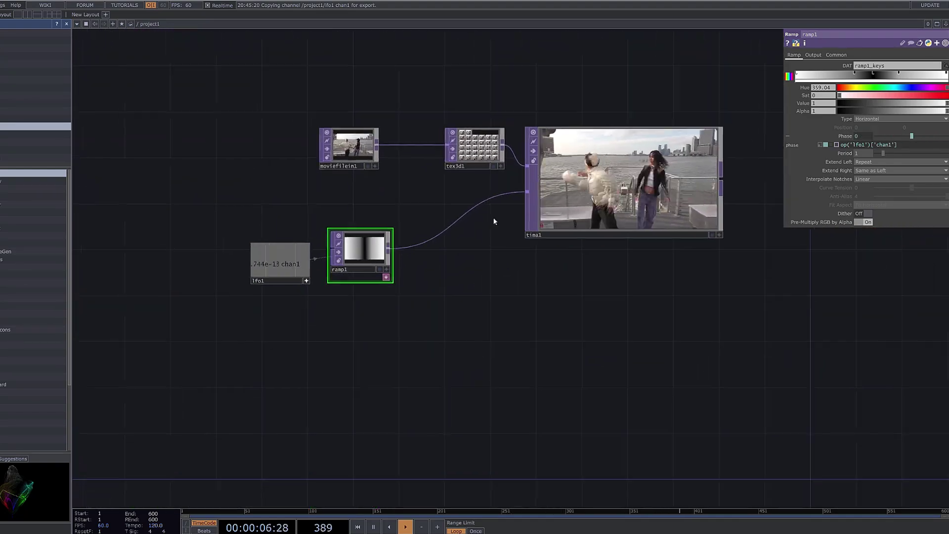
pyautogui.scroll(4, 375, 303)
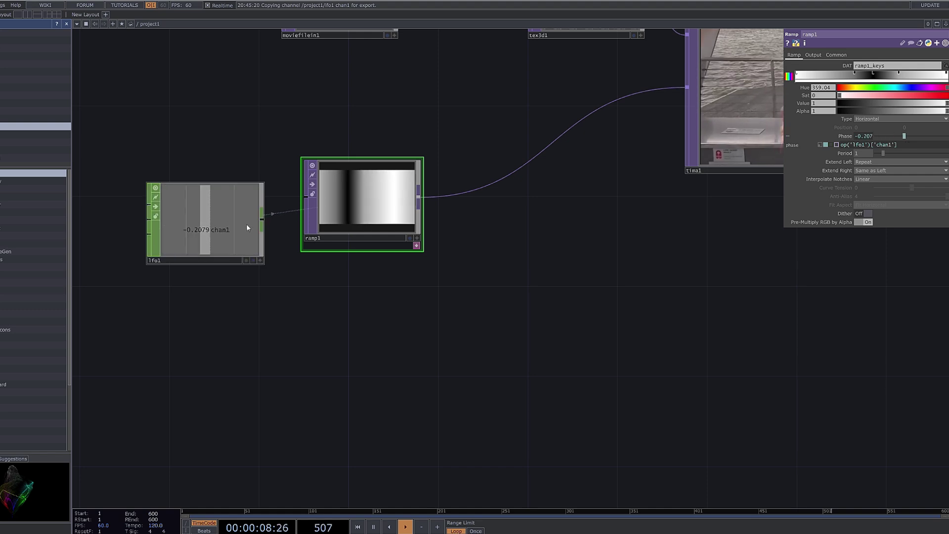
pyautogui.click(247, 228)
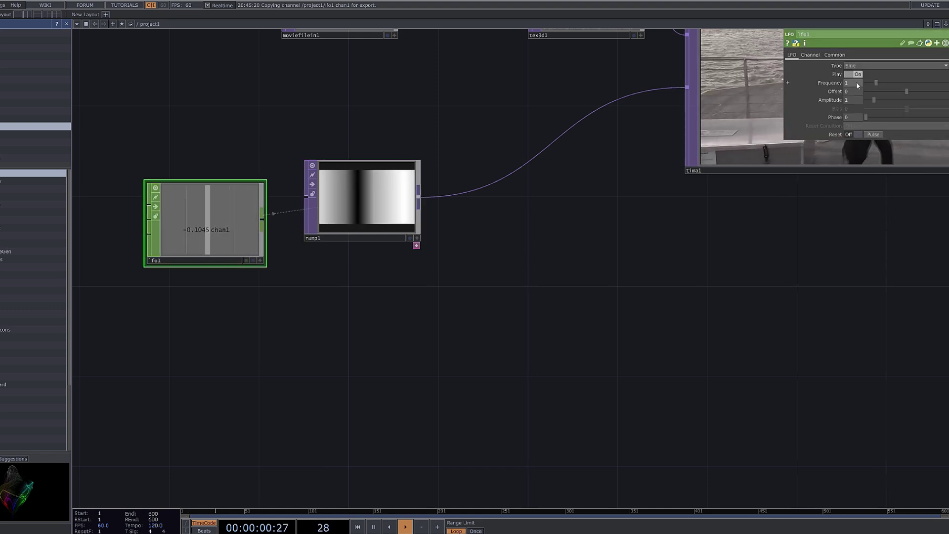
pyautogui.moveTo(857, 83); pyautogui.dragTo(817, 90)
pyautogui.write('0')
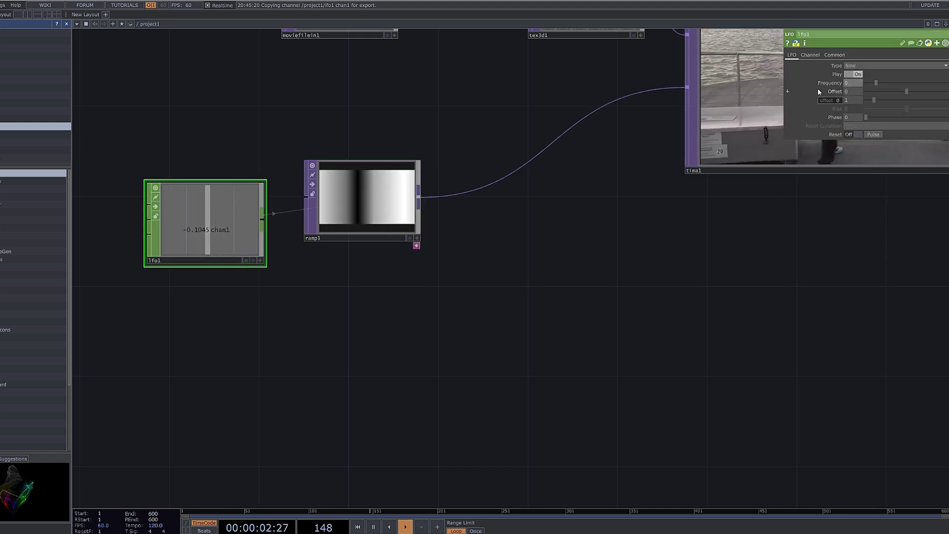
pyautogui.write('.5')
pyautogui.press('Return')
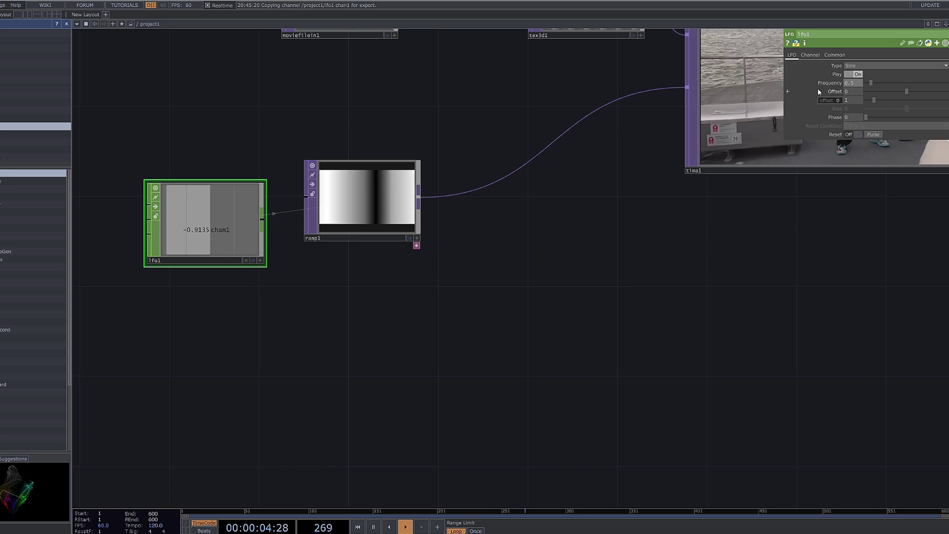
# - Try LFO frequencies of 0.1 and 0.6 while watching the Time Machine output
pyautogui.moveTo(688, 217); pyautogui.dragTo(568, 313)
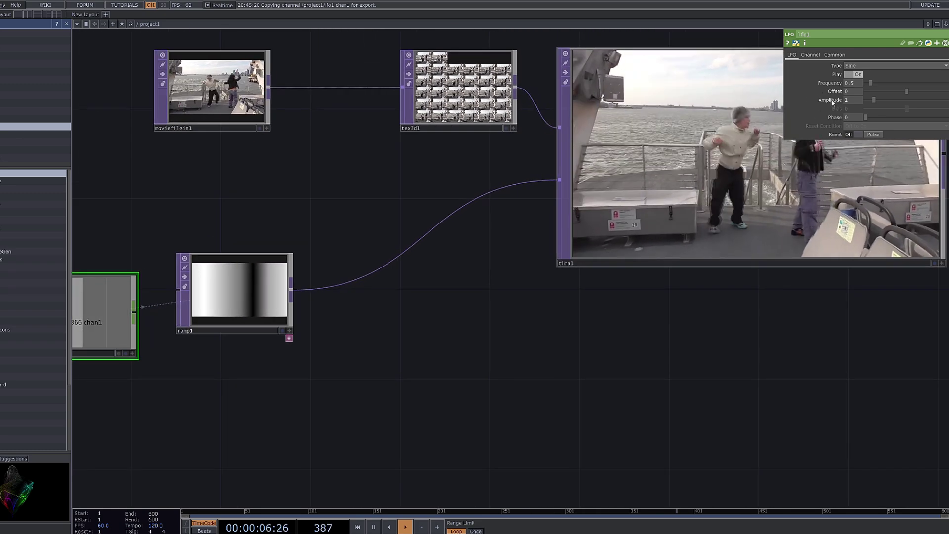
pyautogui.click(855, 84)
pyautogui.write('0.1')
pyautogui.press('Return')
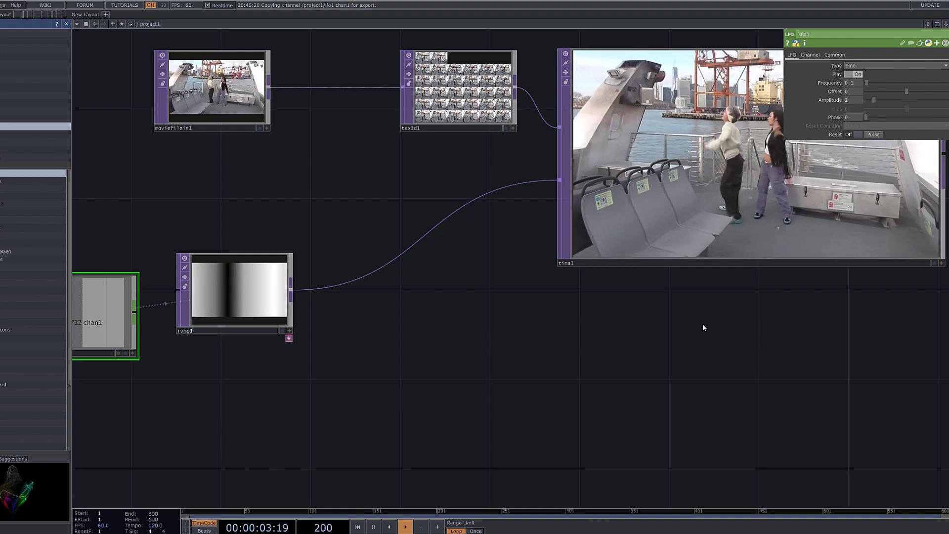
pyautogui.click(853, 83)
pyautogui.write('0.6')
pyautogui.press('Return')
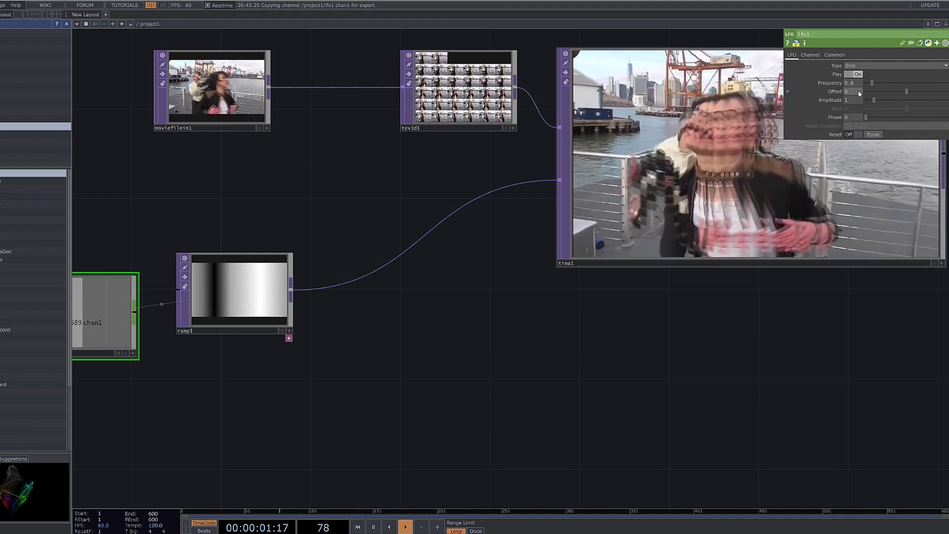
# - Set the LFO's frequency to 0.2
pyautogui.moveTo(789, 330); pyautogui.dragTo(593, 444)
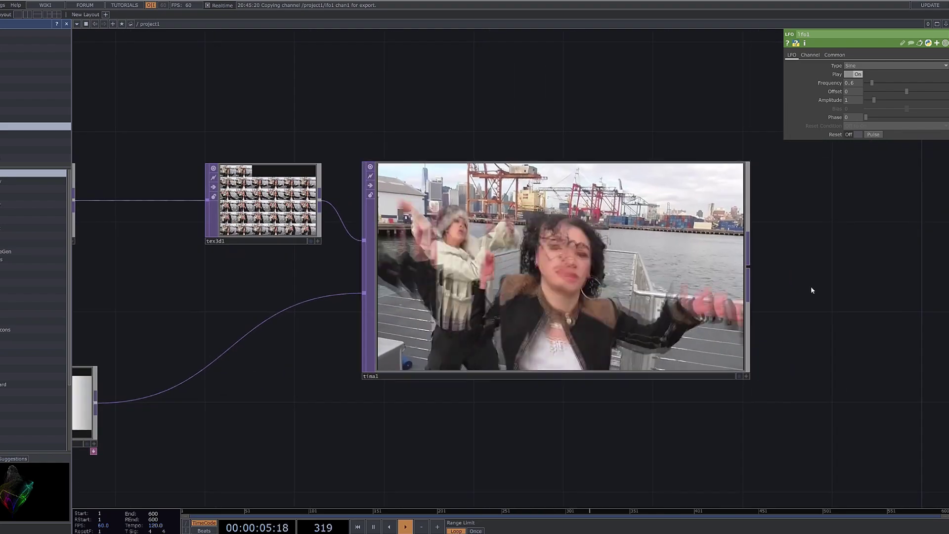
pyautogui.click(850, 83)
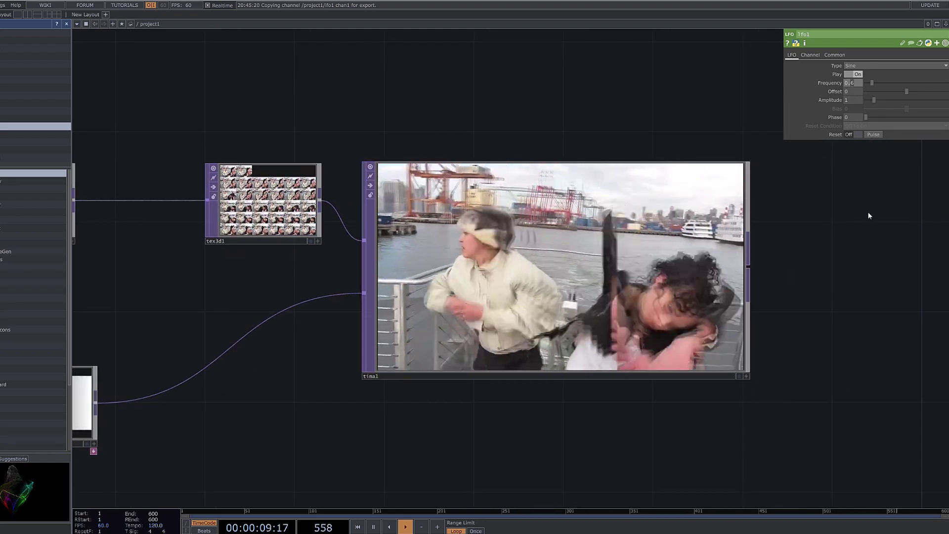
pyautogui.write('0.2')
pyautogui.press('Return')
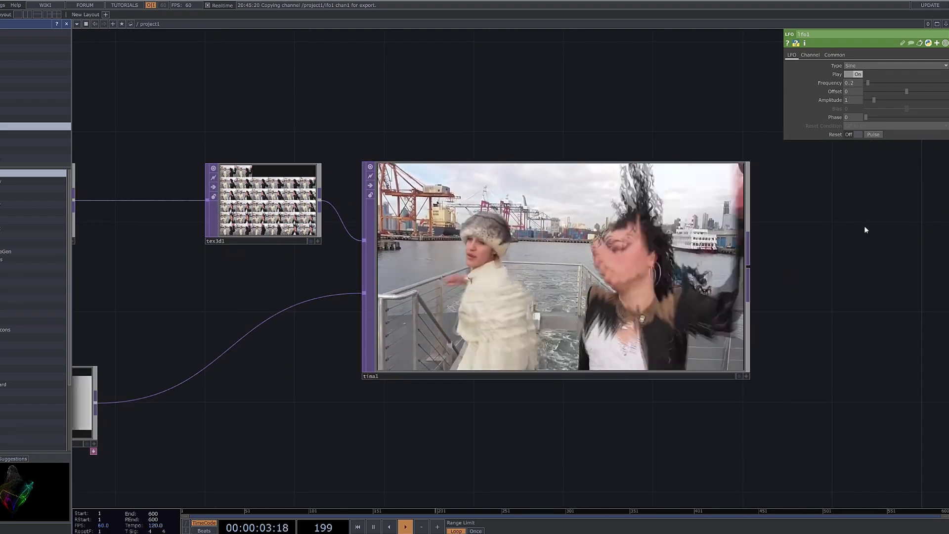
# - Move the Ramp node closer to the Time Machine and place a copy of it directly below
pyautogui.moveTo(302, 411); pyautogui.dragTo(599, 275)
pyautogui.scroll(-3, 583, 286)
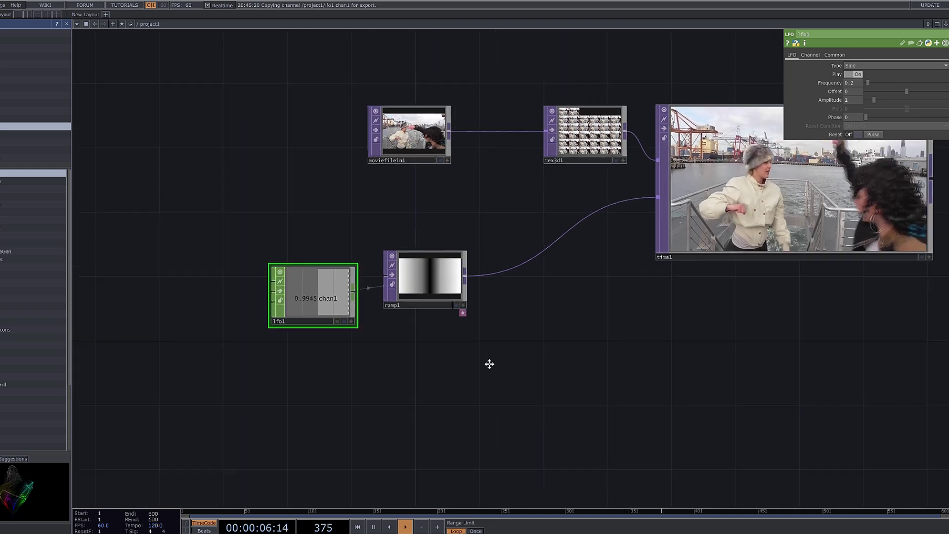
pyautogui.moveTo(490, 363); pyautogui.dragTo(392, 396)
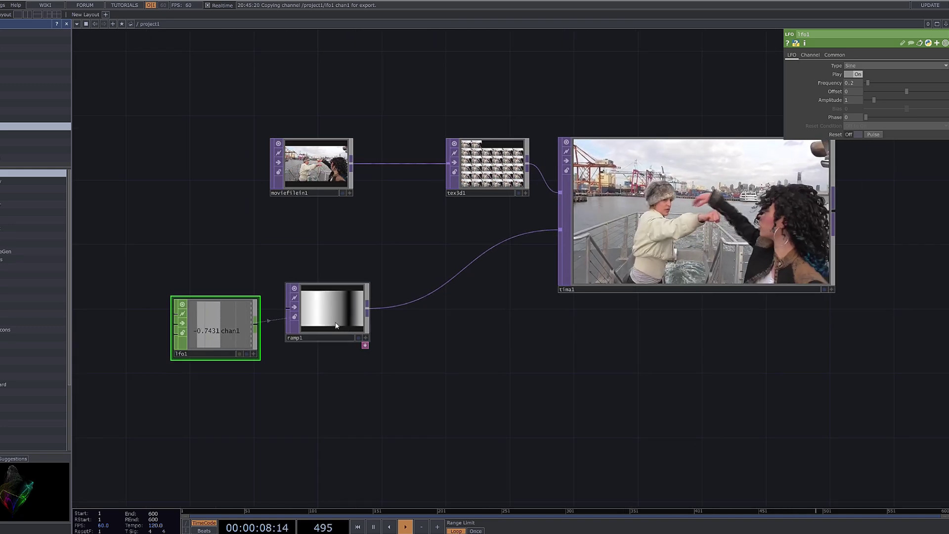
pyautogui.moveTo(336, 325); pyautogui.dragTo(398, 255)
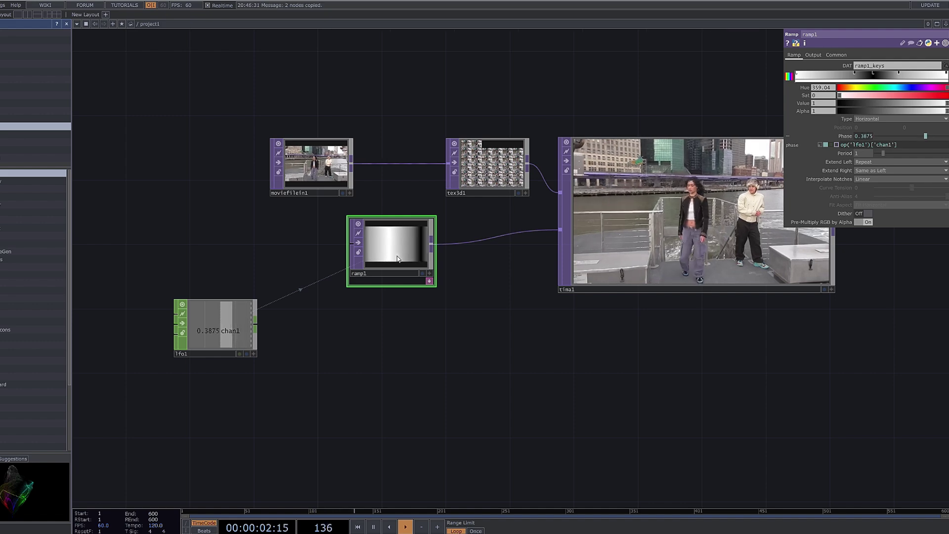
pyautogui.hotkey('ctrl', 'v')
pyautogui.moveTo(395, 391); pyautogui.dragTo(395, 330)
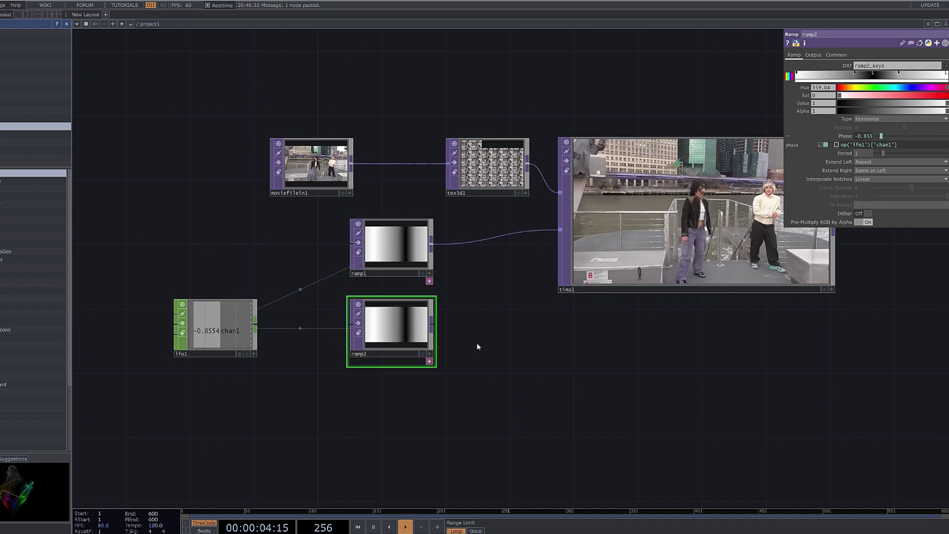
# - Paste two more copies of the Ramp and stack them below the second one to make a column of four
pyautogui.hotkey('ctrl', 'v')
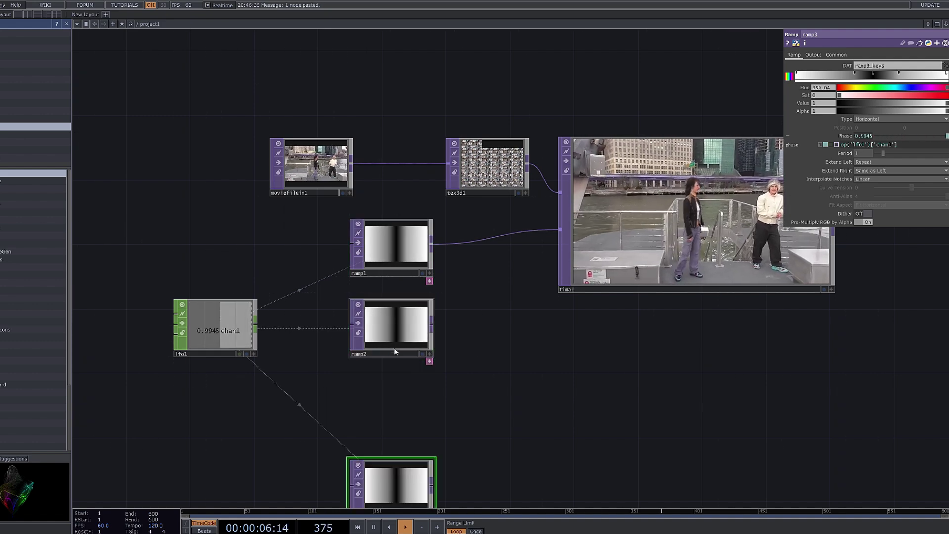
pyautogui.moveTo(449, 355); pyautogui.dragTo(440, 282)
pyautogui.moveTo(387, 387); pyautogui.dragTo(384, 340)
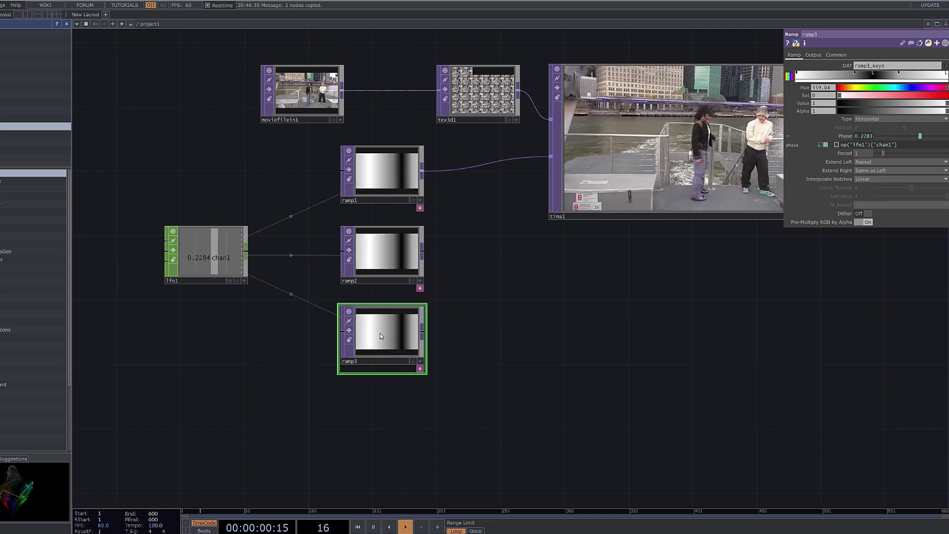
pyautogui.hotkey('ctrl', 'v')
pyautogui.moveTo(399, 488); pyautogui.dragTo(399, 411)
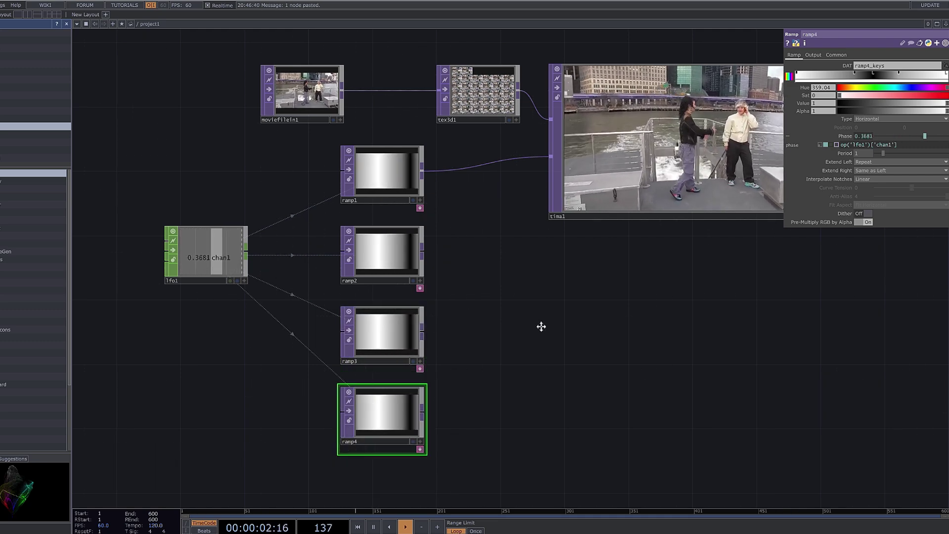
# - Add a Switch TOP between the column of ramps and the Time Machine
pyautogui.moveTo(541, 325); pyautogui.dragTo(458, 312)
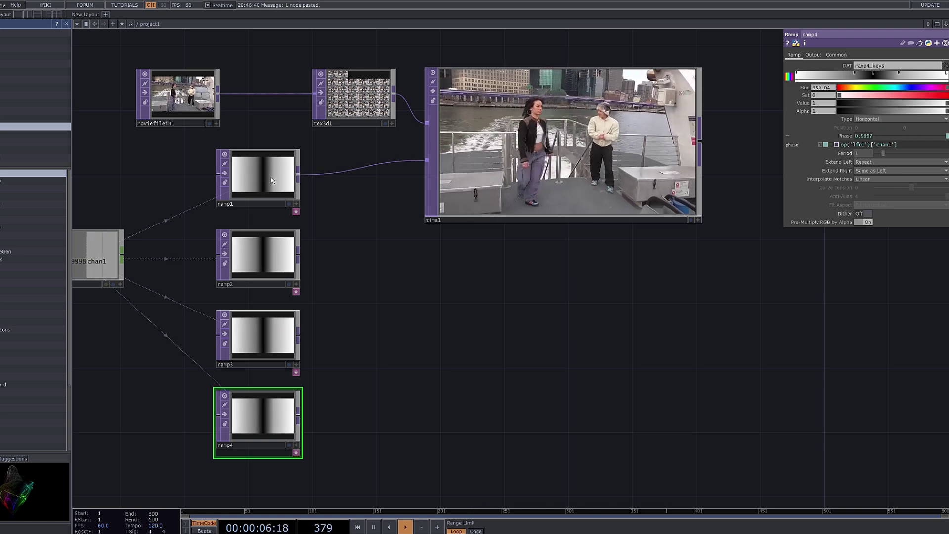
pyautogui.click(446, 242)
pyautogui.click(369, 288)
pyautogui.moveTo(485, 313); pyautogui.dragTo(454, 316)
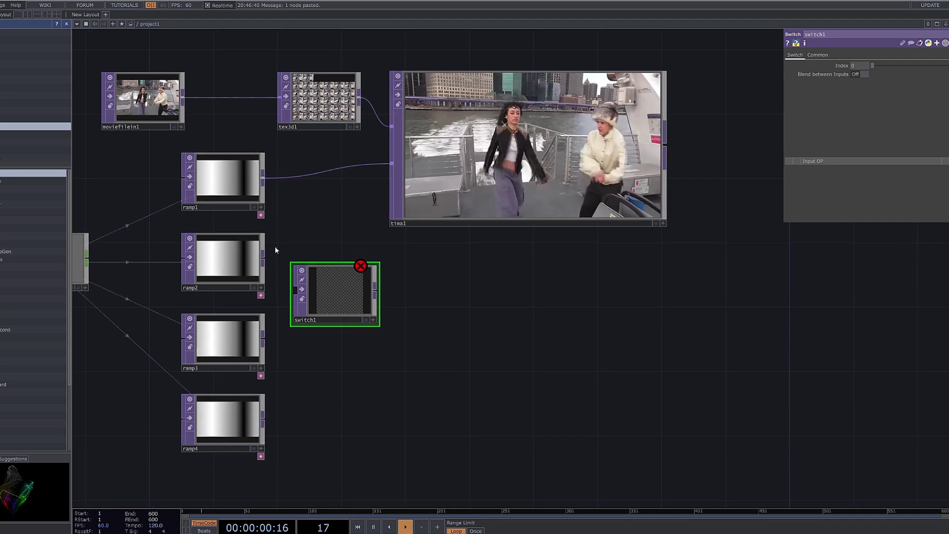
# - Wire ramp2, ramp3, ramp4 and ramp1, in that order, into the Switch
pyautogui.moveTo(267, 260); pyautogui.dragTo(298, 289)
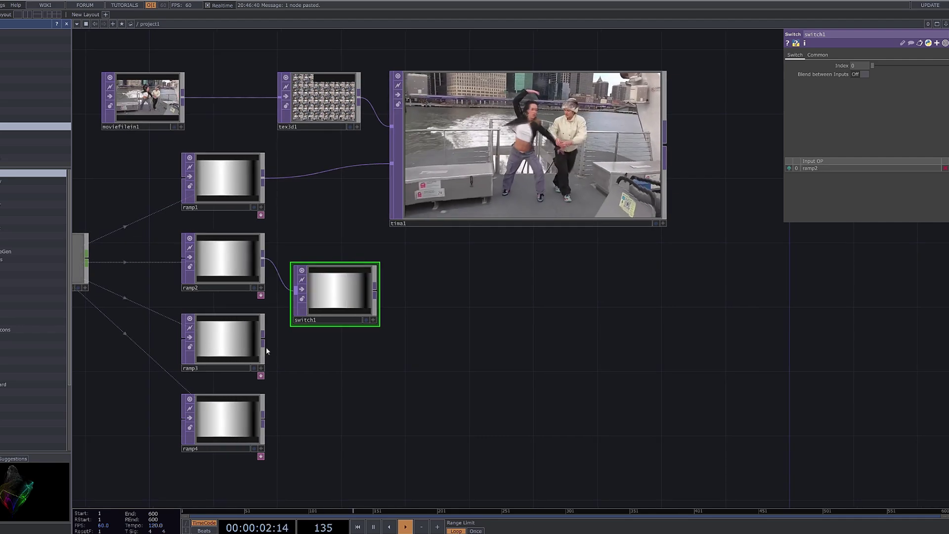
pyautogui.moveTo(263, 341); pyautogui.dragTo(295, 291)
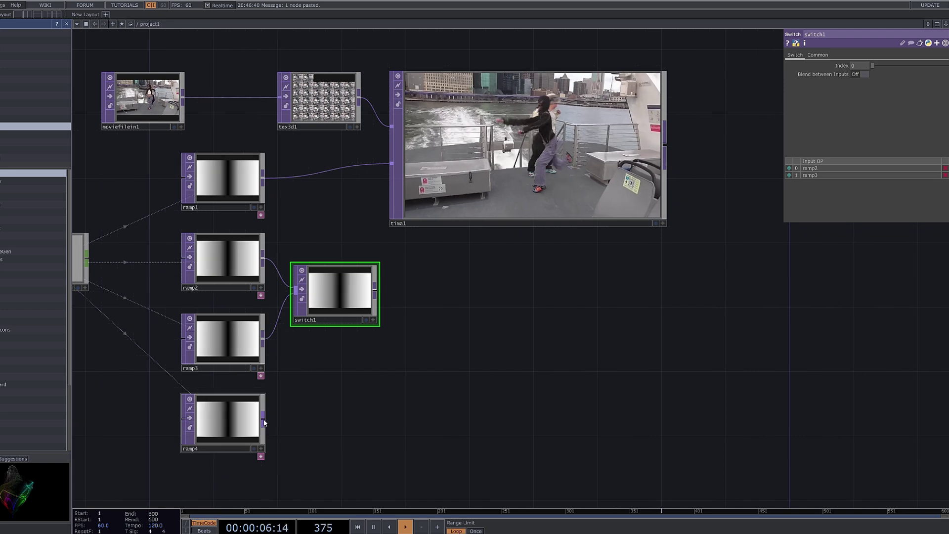
pyautogui.moveTo(264, 427); pyautogui.dragTo(363, 233)
pyautogui.moveTo(265, 177); pyautogui.dragTo(350, 269)
# - Disconnect ramp1 from the Time Machine, feed the Switch into its second input instead, and reposition the Switch between them
pyautogui.rightClick(336, 173)
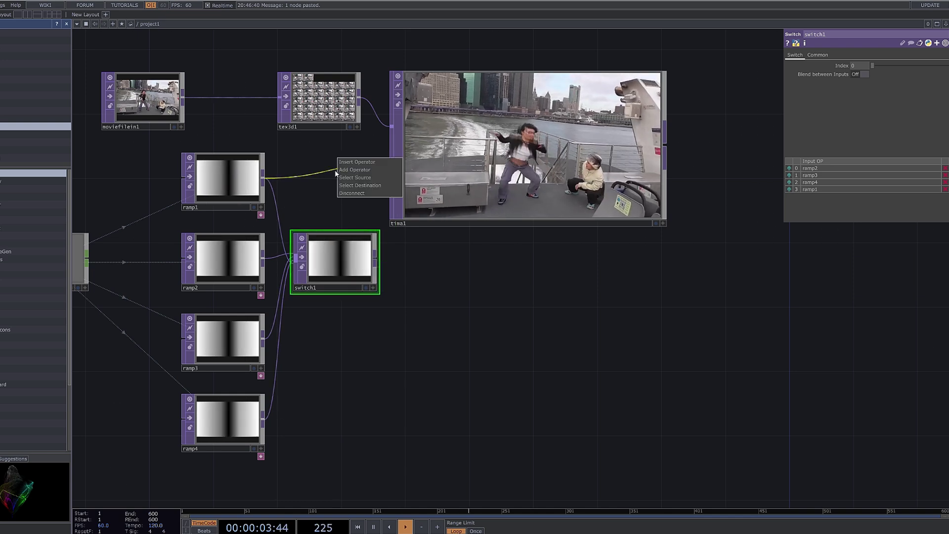
pyautogui.click(351, 193)
pyautogui.moveTo(355, 252); pyautogui.dragTo(392, 163)
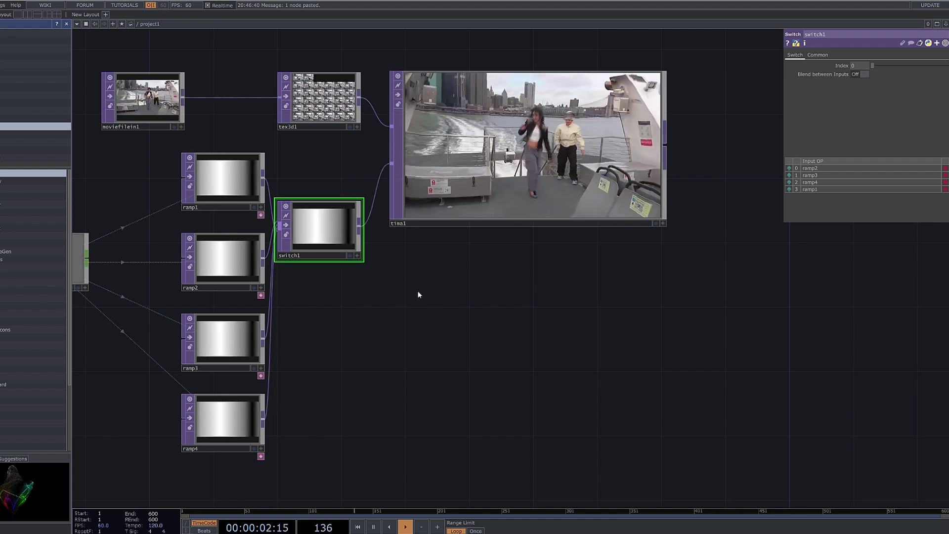
pyautogui.moveTo(417, 291); pyautogui.dragTo(374, 286)
pyautogui.moveTo(270, 240); pyautogui.dragTo(286, 239)
pyautogui.moveTo(337, 287); pyautogui.dragTo(373, 295)
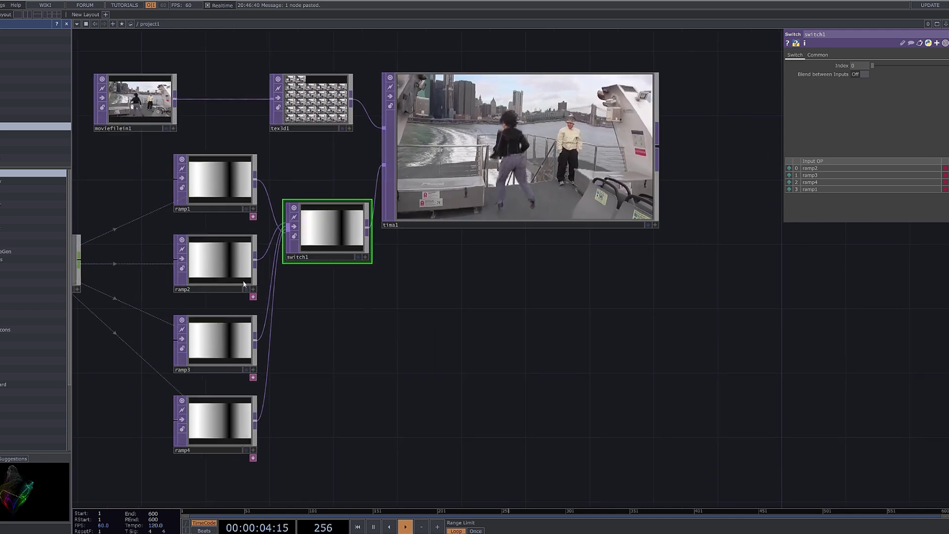
# - Change the type of ramp2 to Vertical
pyautogui.click(255, 256)
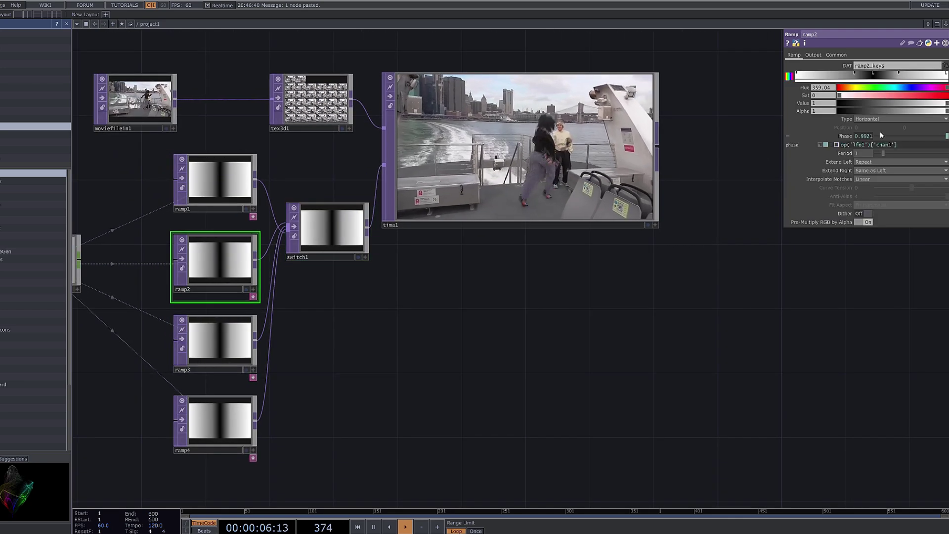
pyautogui.click(902, 119)
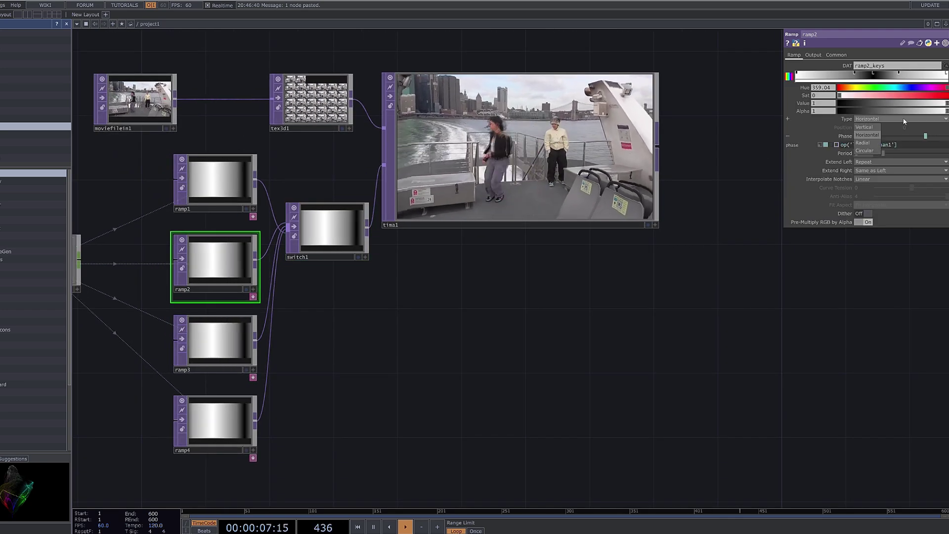
pyautogui.click(871, 127)
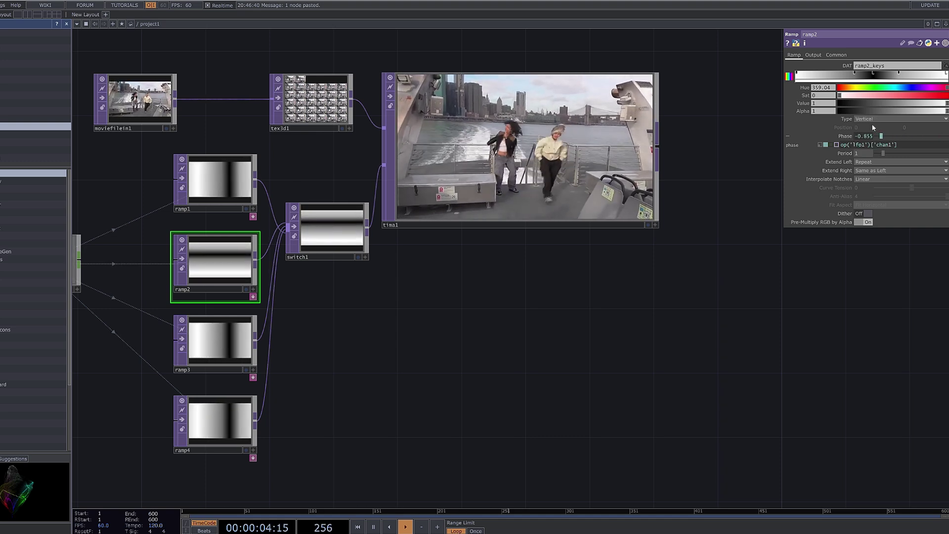
# - Change the type of ramp3 to Radial and the type of ramp4 to Circular
pyautogui.click(207, 342)
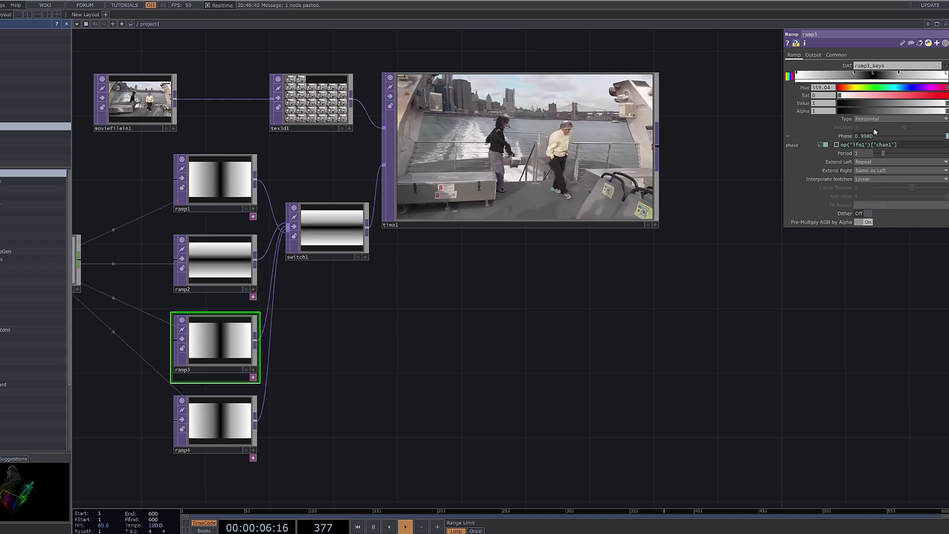
pyautogui.click(871, 121)
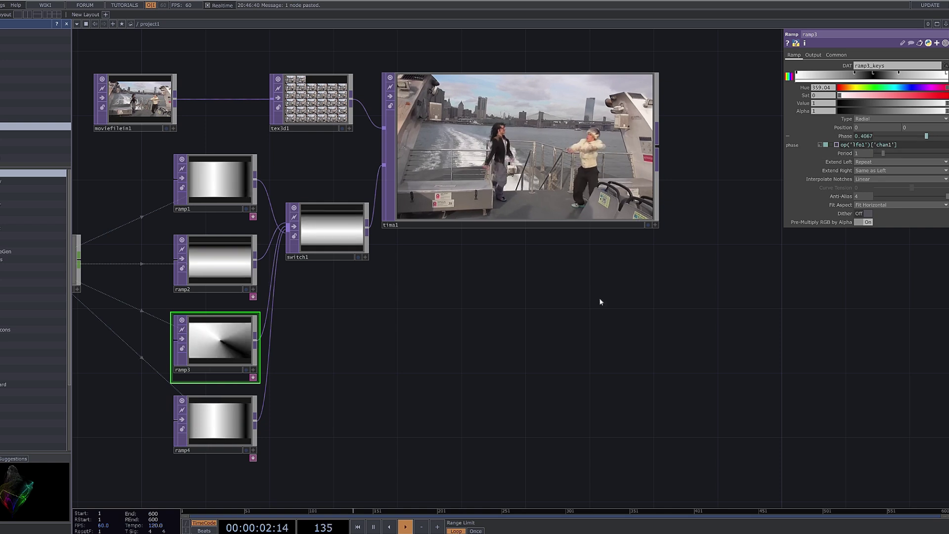
pyautogui.click(210, 434)
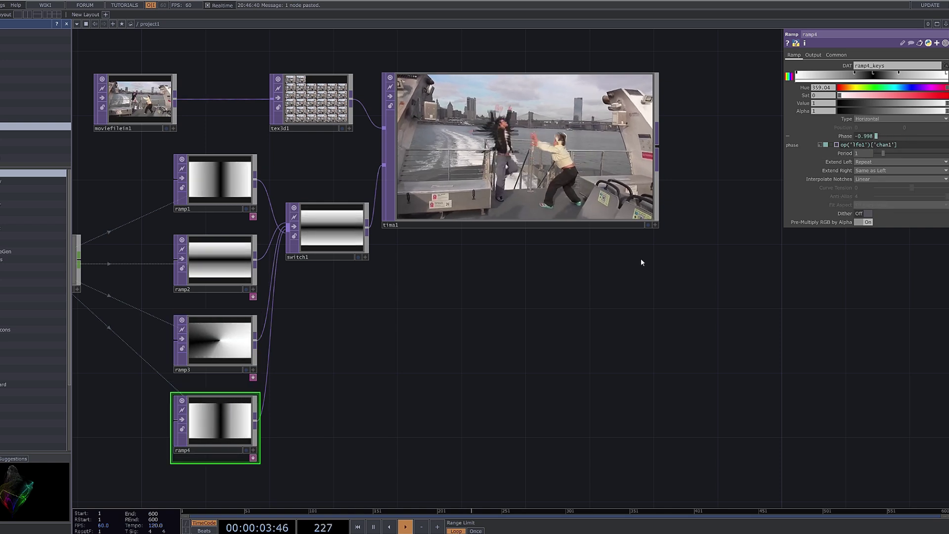
pyautogui.click(893, 118)
pyautogui.click(872, 150)
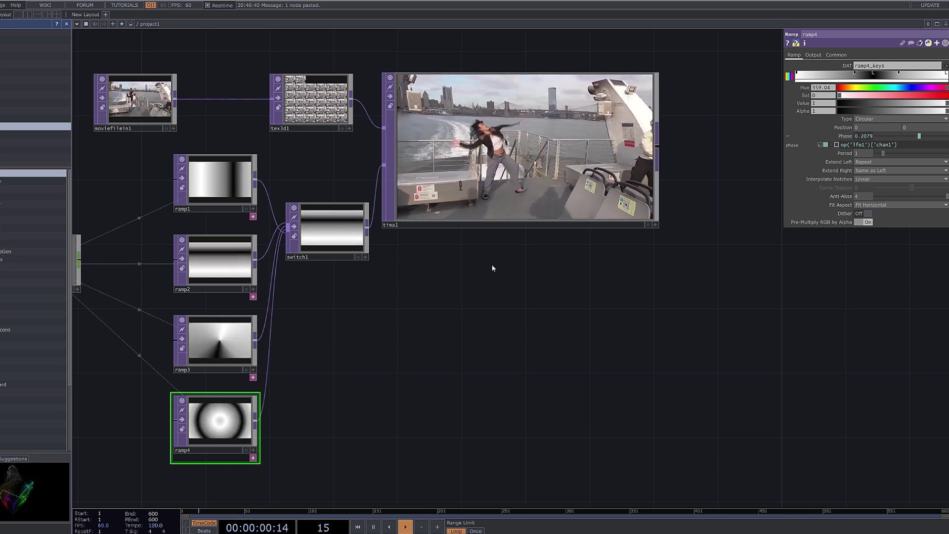
# - Remove the LFO expression from the Phase parameter of ramp4
pyautogui.moveTo(491, 267); pyautogui.dragTo(552, 270)
pyautogui.moveTo(394, 307); pyautogui.dragTo(498, 299)
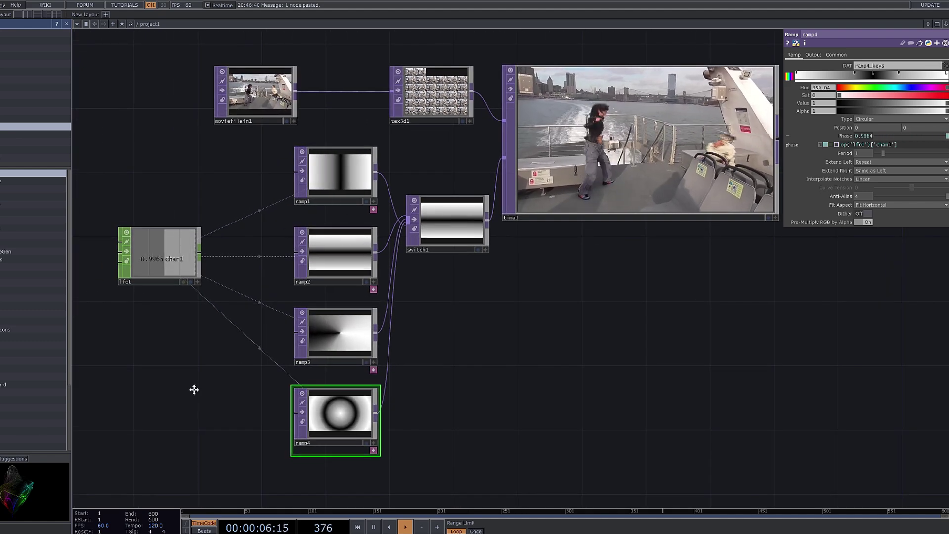
pyautogui.moveTo(193, 390); pyautogui.dragTo(207, 354)
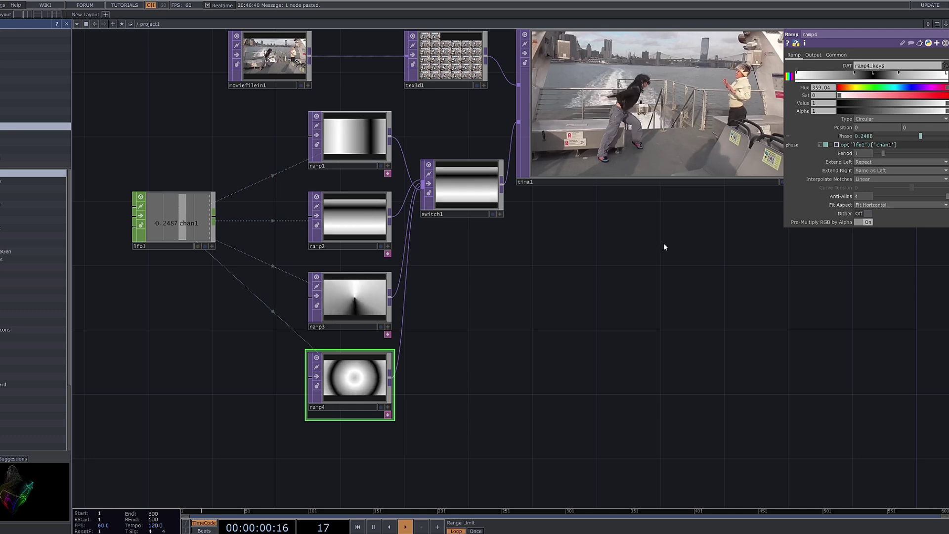
pyautogui.moveTo(912, 147); pyautogui.dragTo(762, 164)
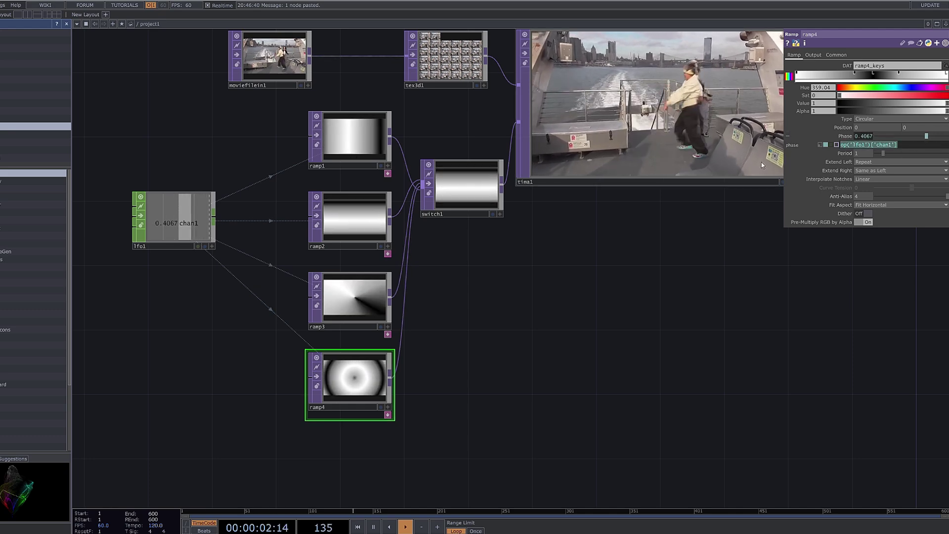
pyautogui.press('BackSpace')
pyautogui.press('Return')
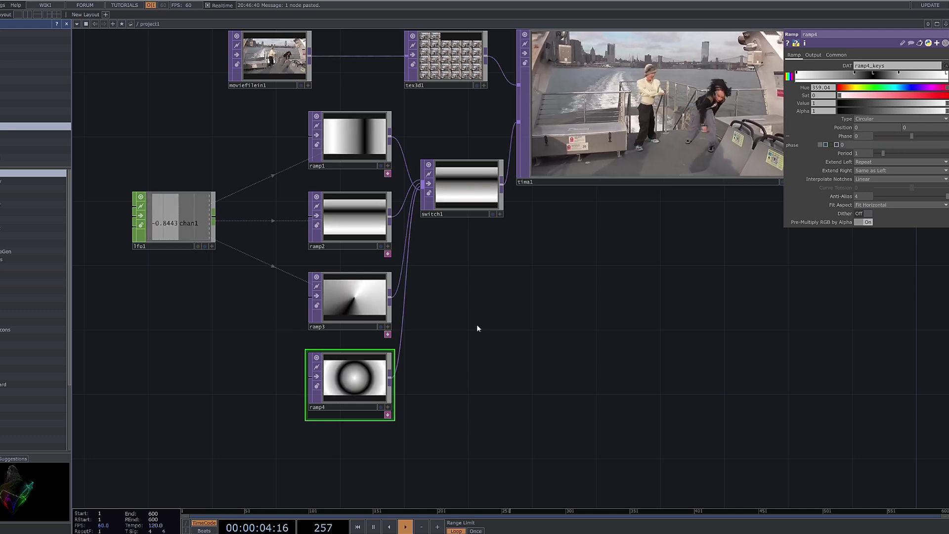
# - Move the Time Machine node down to sit beside and below the Switch
pyautogui.moveTo(476, 328); pyautogui.dragTo(477, 379)
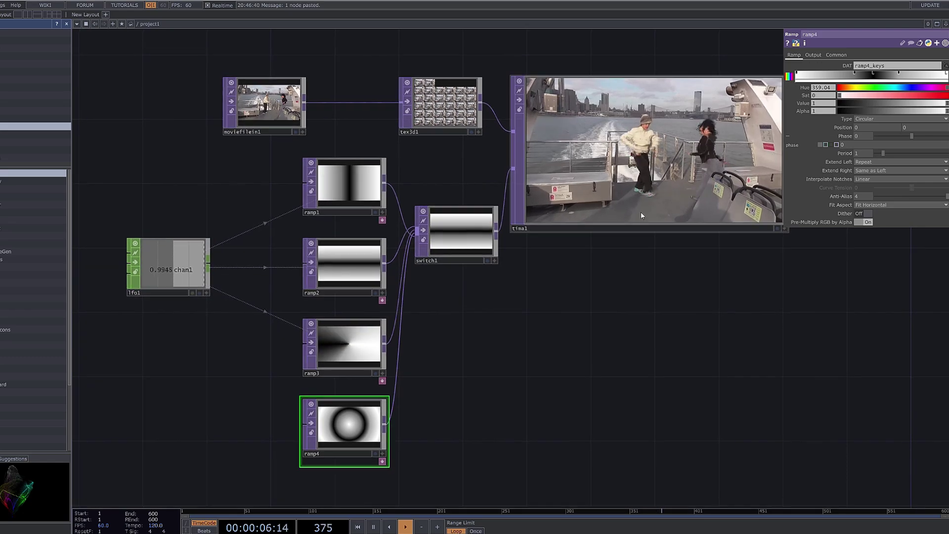
pyautogui.moveTo(669, 258); pyautogui.dragTo(614, 250)
pyautogui.moveTo(605, 198); pyautogui.dragTo(621, 374)
pyautogui.moveTo(408, 333); pyautogui.dragTo(473, 282)
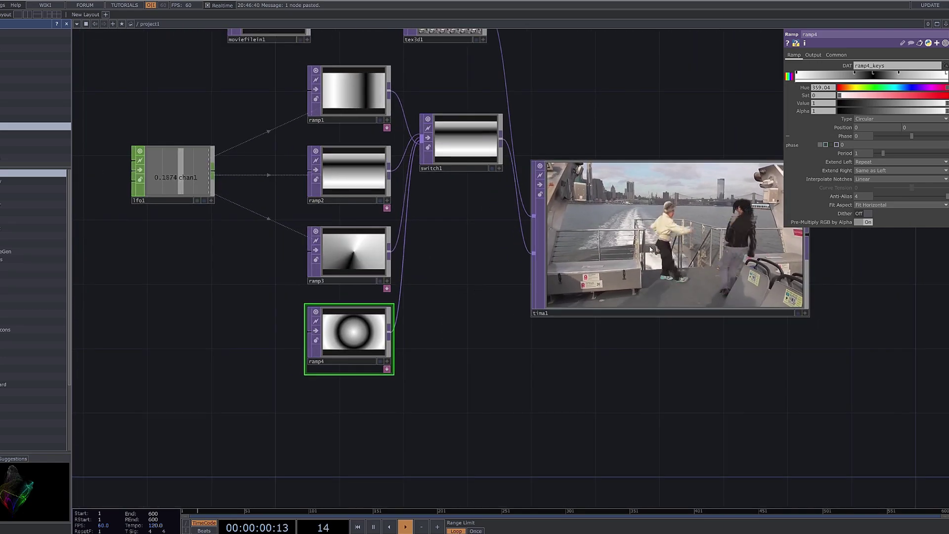
pyautogui.moveTo(610, 257); pyautogui.dragTo(578, 273)
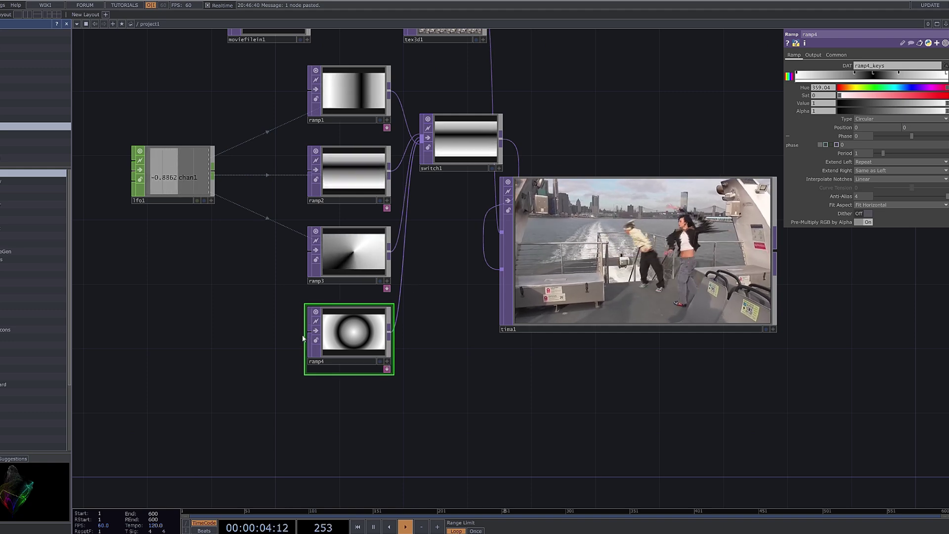
# - Drive the Phase of ramp4 with an absTime seconds expression multiplied by 0.2
pyautogui.moveTo(294, 339); pyautogui.dragTo(321, 333)
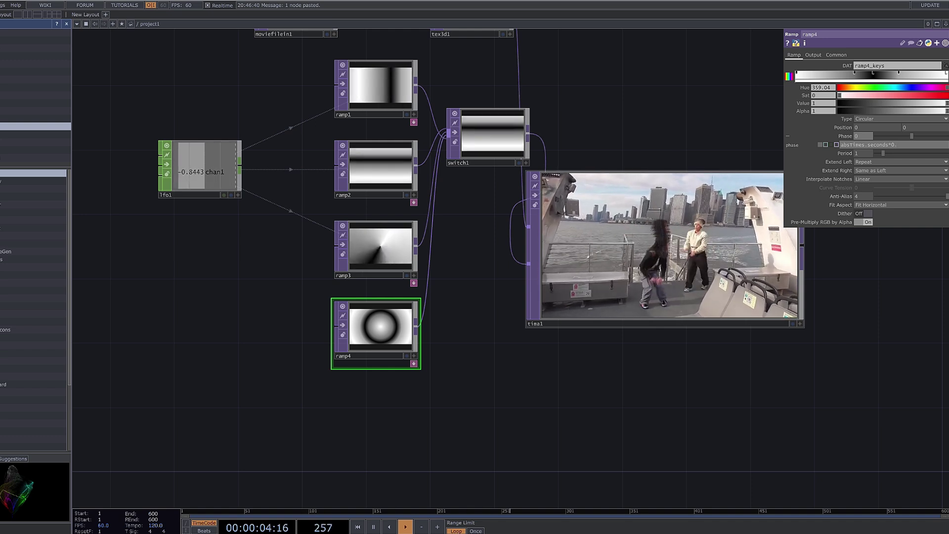
pyautogui.press('Return')
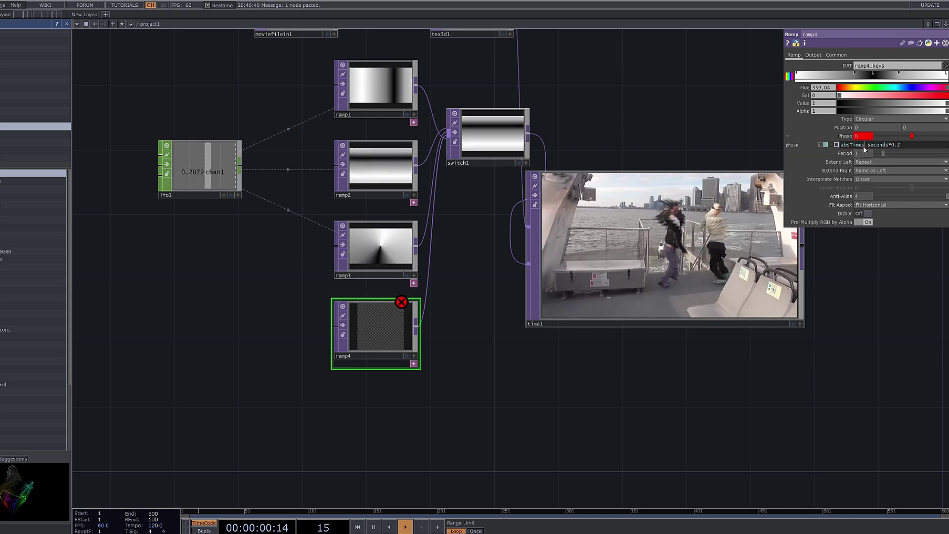
pyautogui.press('Return')
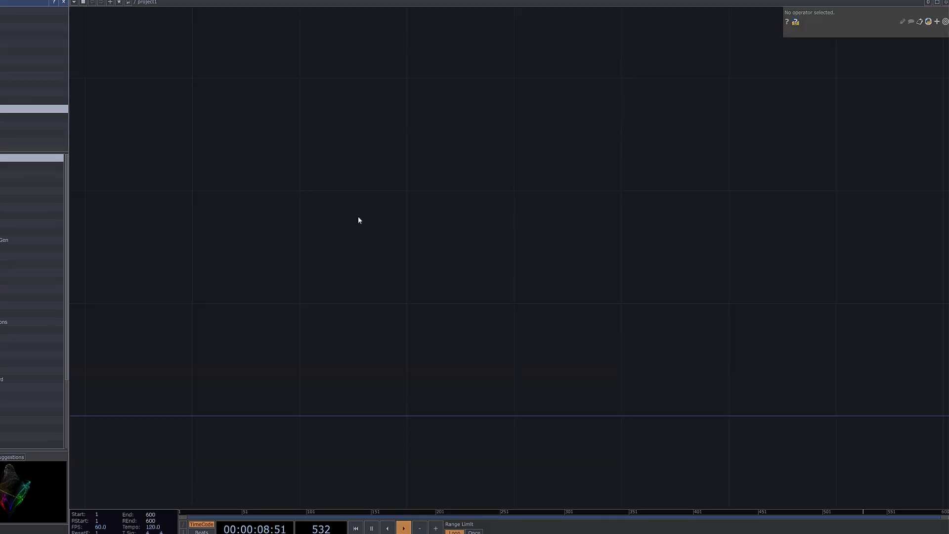
# - Add a Movie File In TOP to the empty network and load the video m.v.mp4 into it
pyautogui.press('Tab')
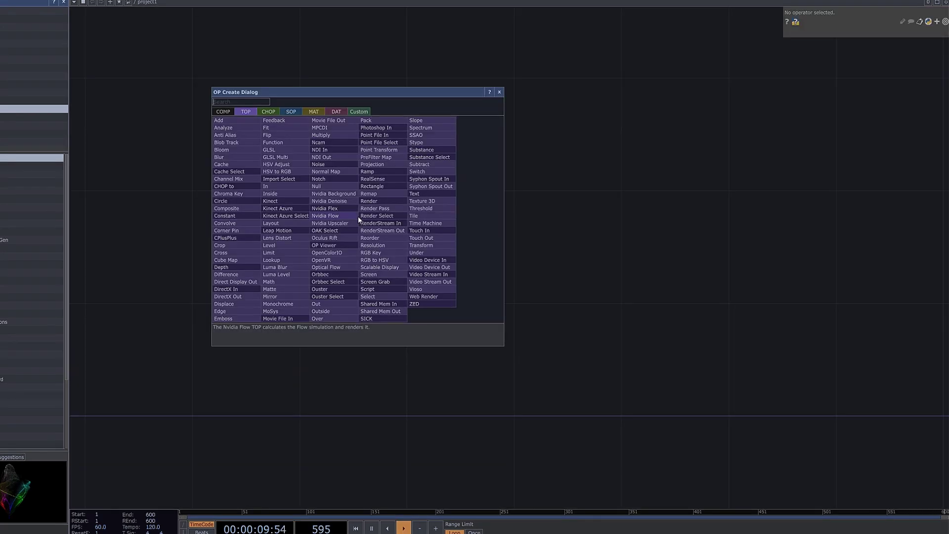
pyautogui.click(295, 317)
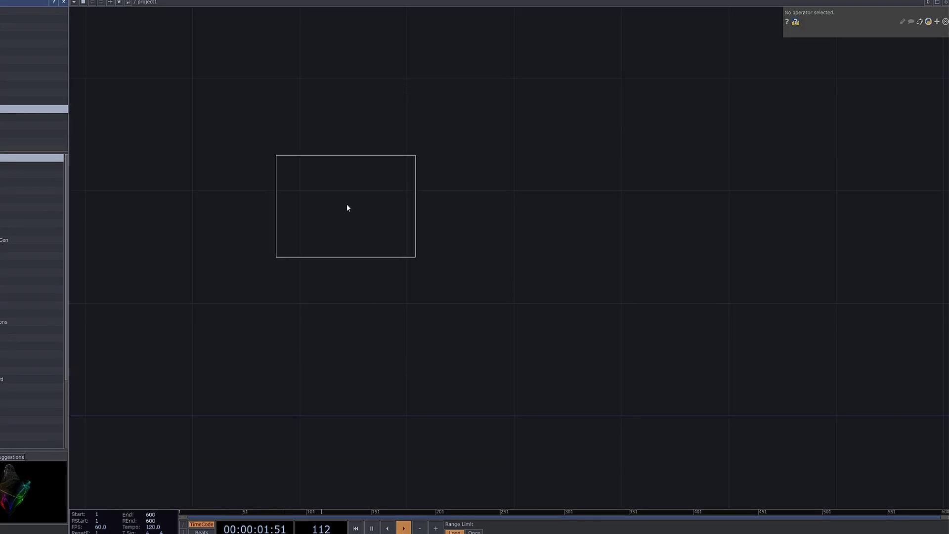
pyautogui.click(346, 207)
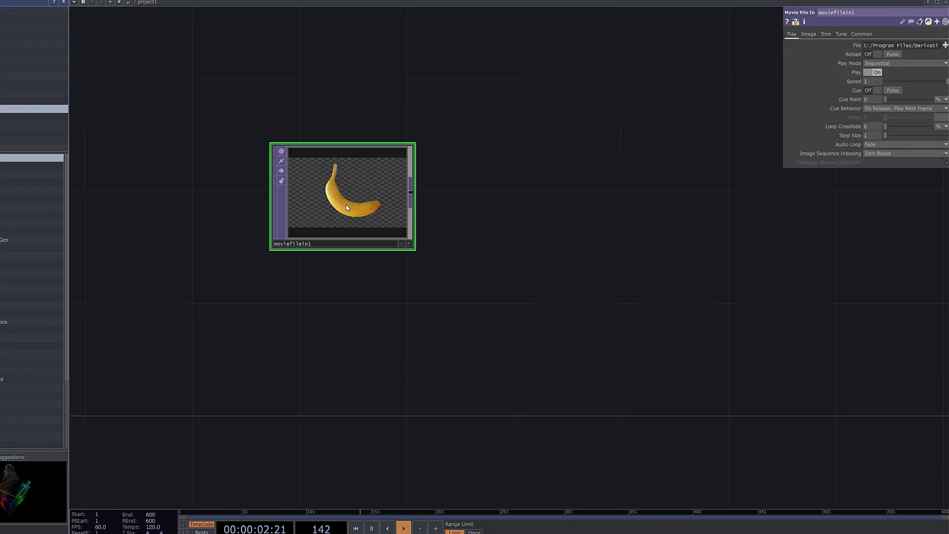
pyautogui.click(944, 45)
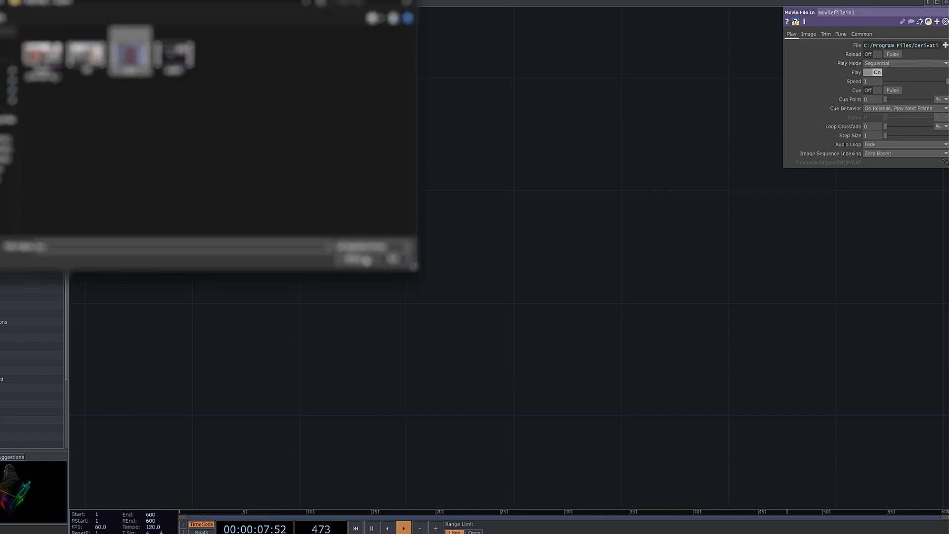
pyautogui.click(365, 258)
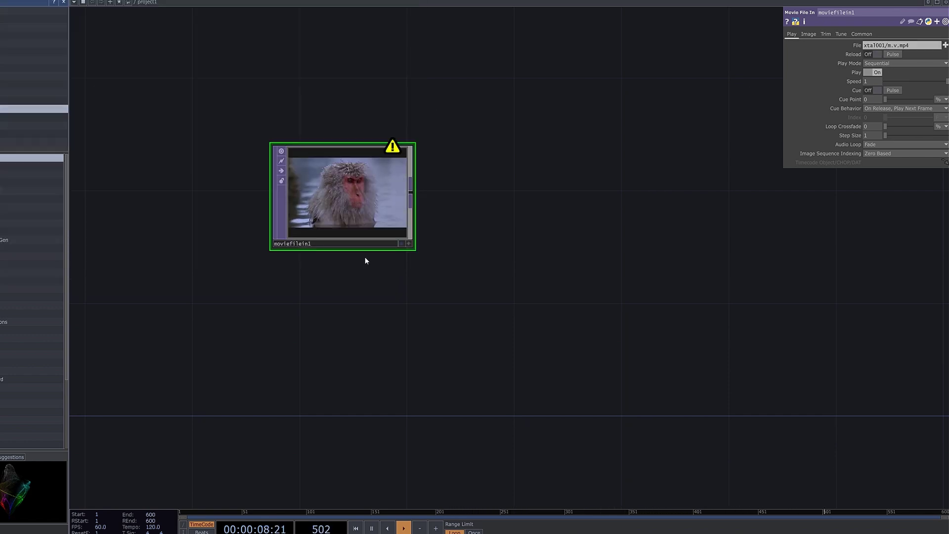
# - Give the Movie File In a custom output resolution of 1280 x 720
pyautogui.click(862, 34)
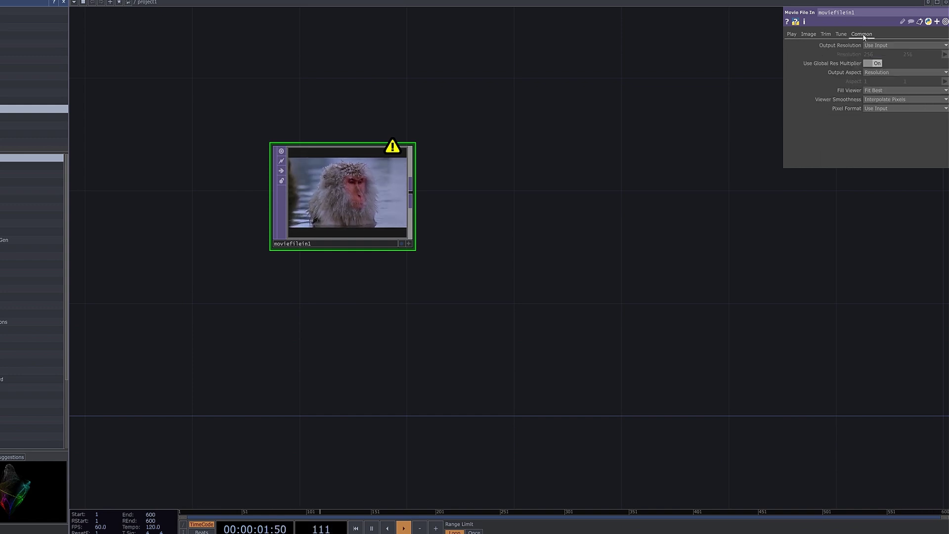
pyautogui.click(915, 45)
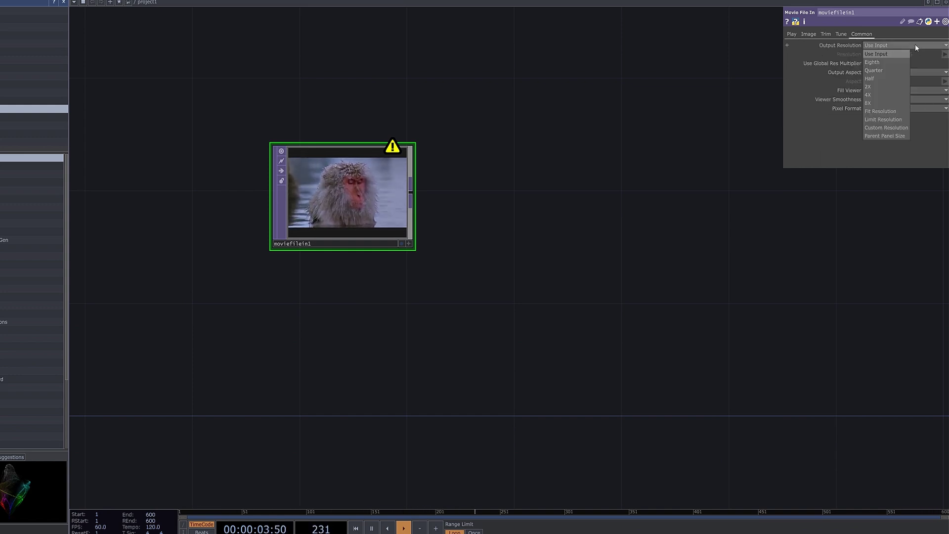
pyautogui.click(894, 130)
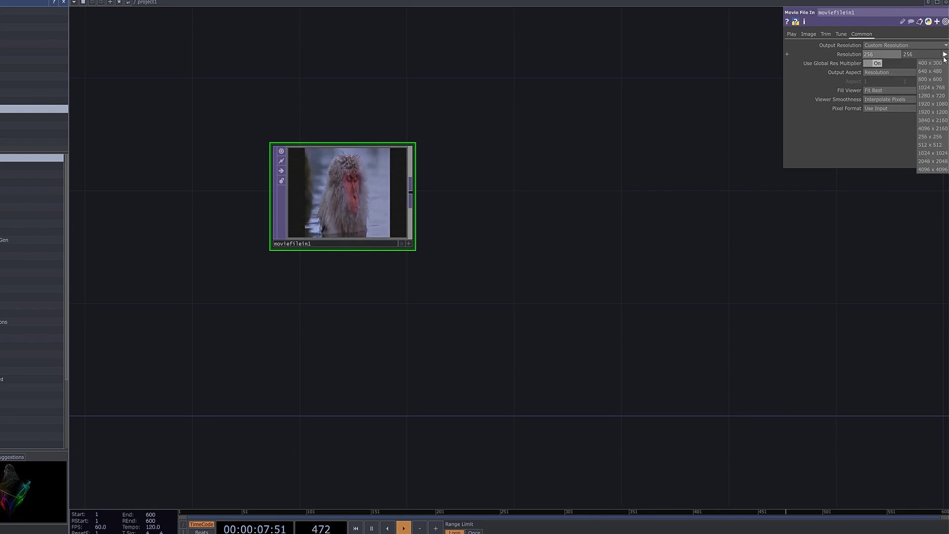
pyautogui.click(939, 97)
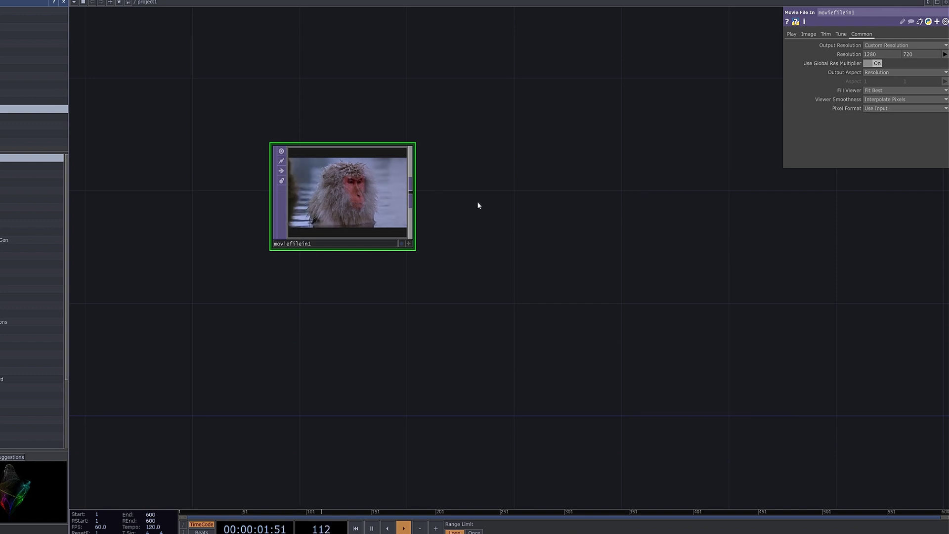
# - Add a Texture 3D TOP fed by the Movie File In and set its cache size to 70
pyautogui.moveTo(478, 204); pyautogui.dragTo(427, 226)
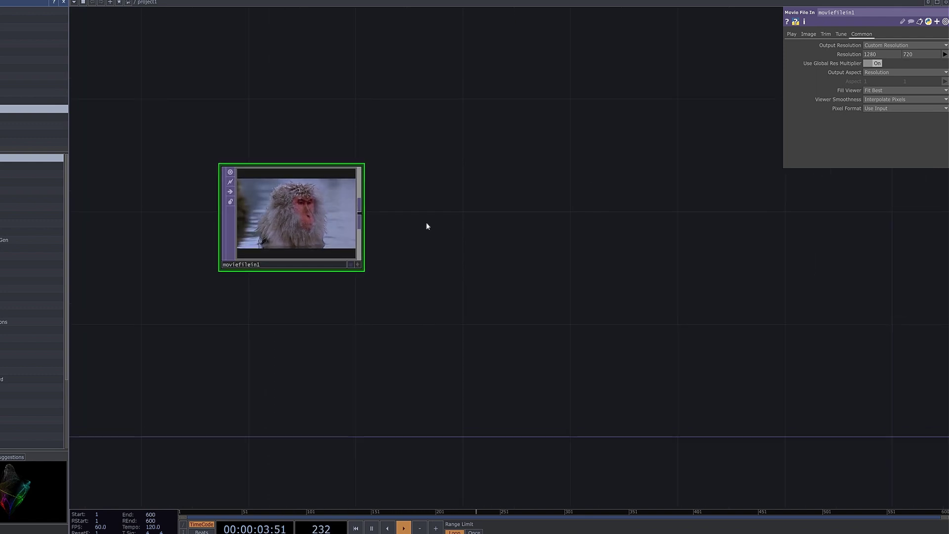
pyautogui.click(359, 212)
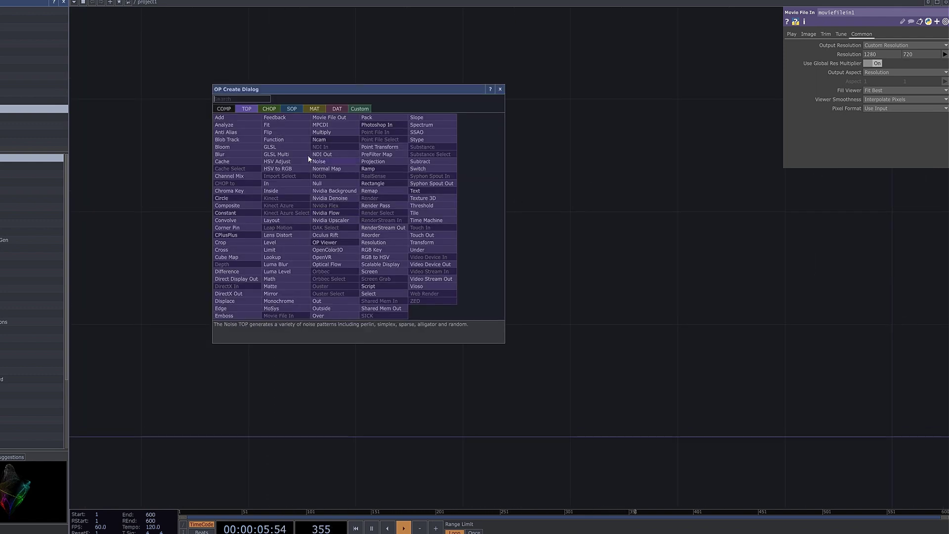
pyautogui.write('t')
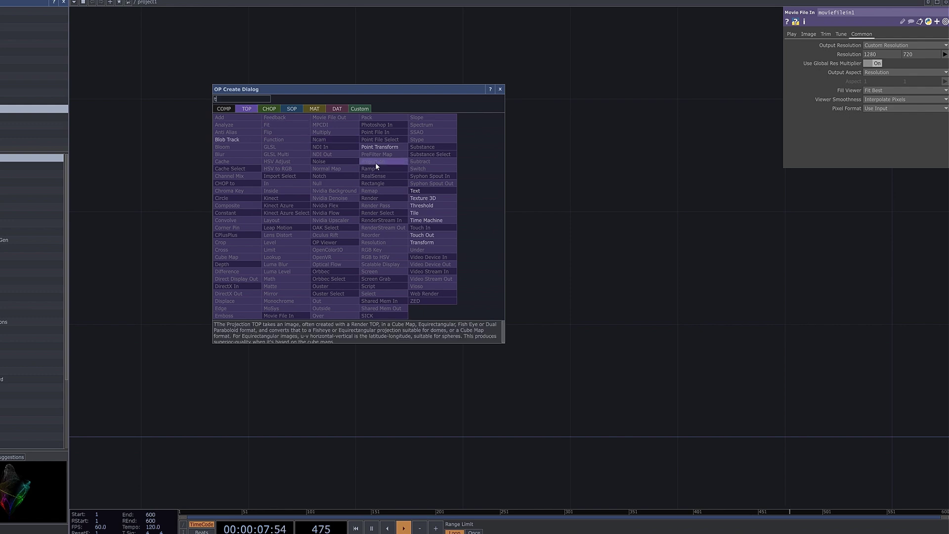
pyautogui.click(440, 201)
pyautogui.click(547, 212)
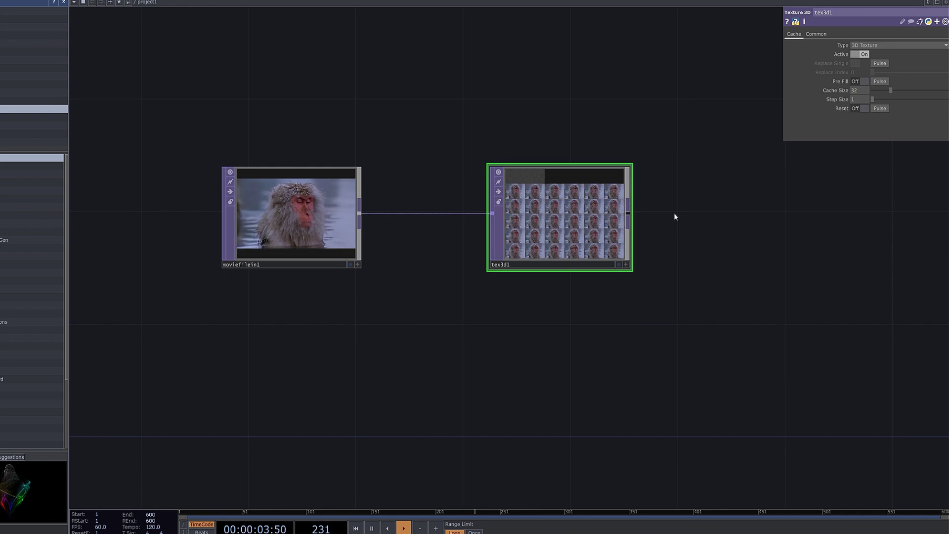
pyautogui.moveTo(667, 209); pyautogui.dragTo(578, 203)
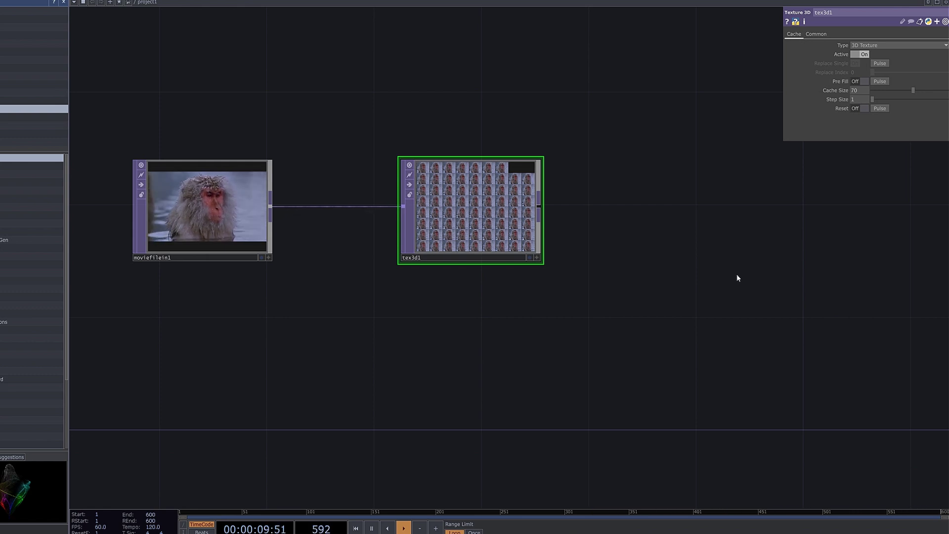
# - Add a Time Machine TOP connected to the output of the Texture 3D, placed lower in the network
pyautogui.rightClick(539, 210)
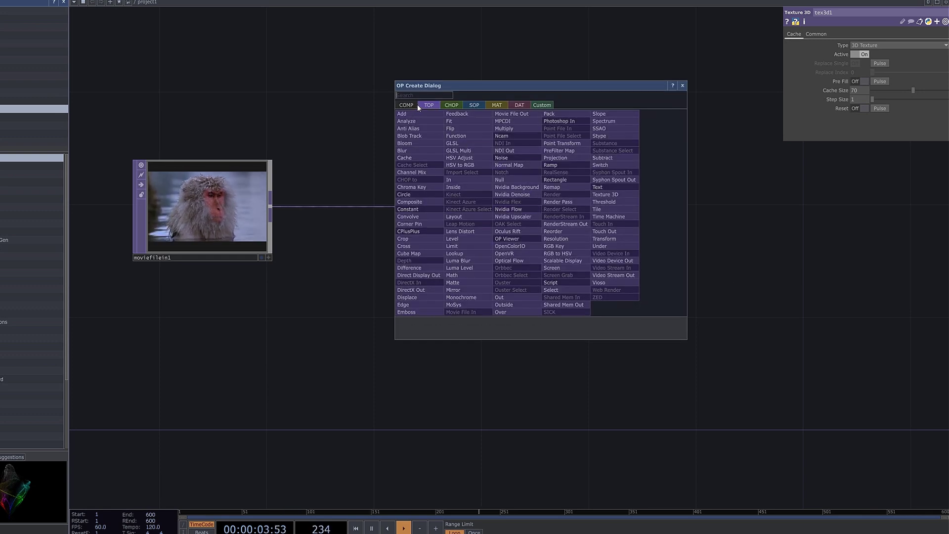
pyautogui.write('t')
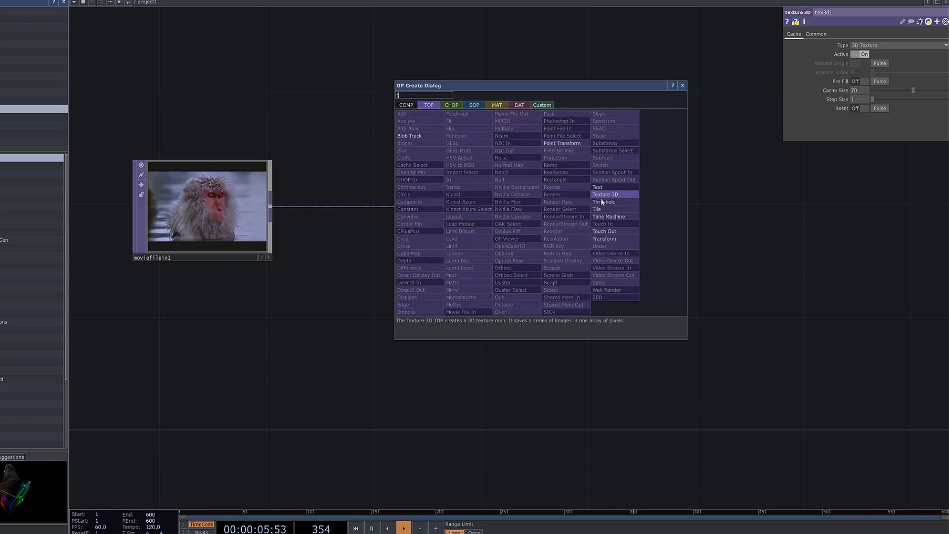
pyautogui.click(615, 217)
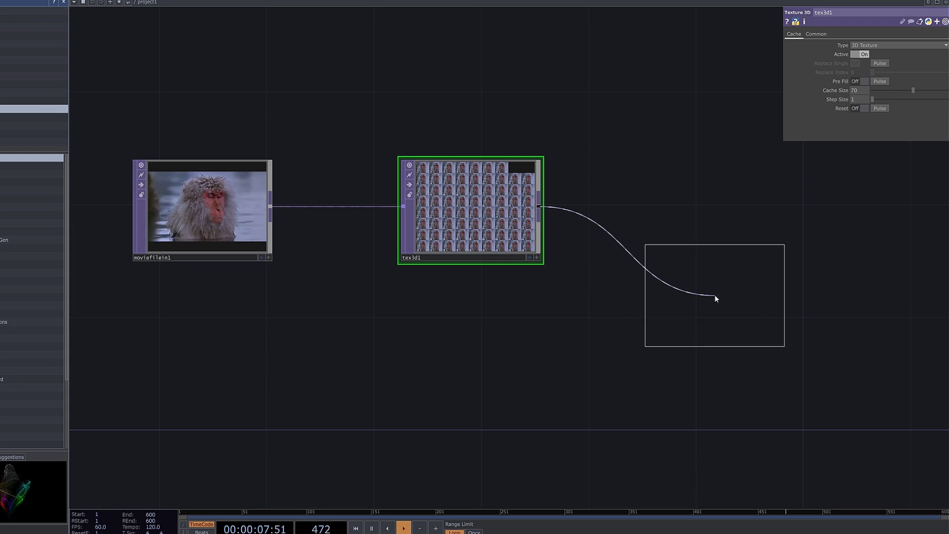
pyautogui.click(715, 295)
pyautogui.scroll(-3, 518, 393)
pyautogui.moveTo(516, 388); pyautogui.dragTo(530, 242)
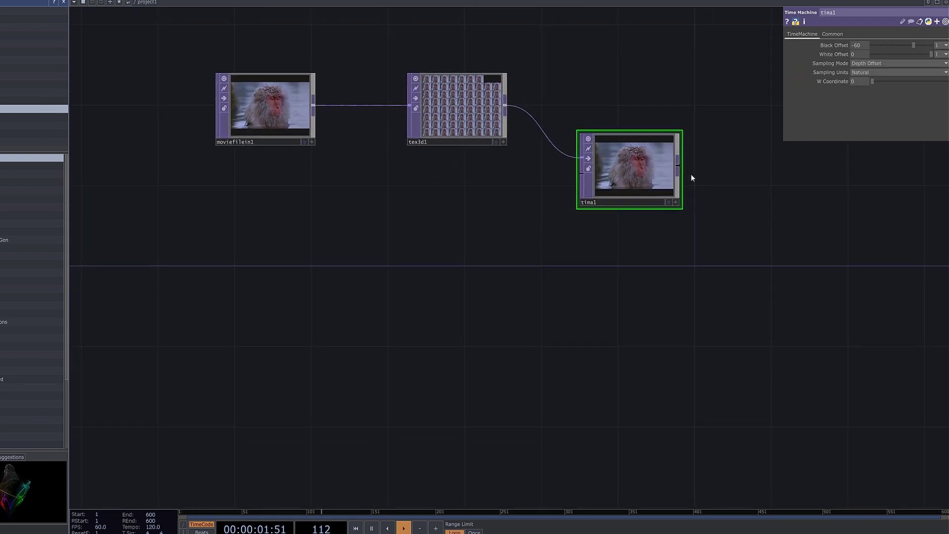
# - Connect a new Movie File Out TOP to the output of the Time Machine
pyautogui.rightClick(679, 167)
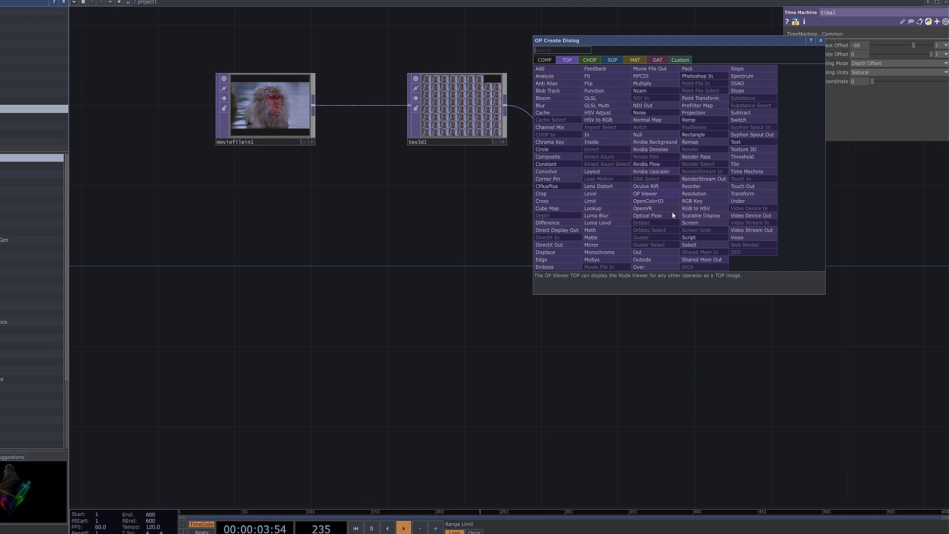
pyautogui.click(661, 69)
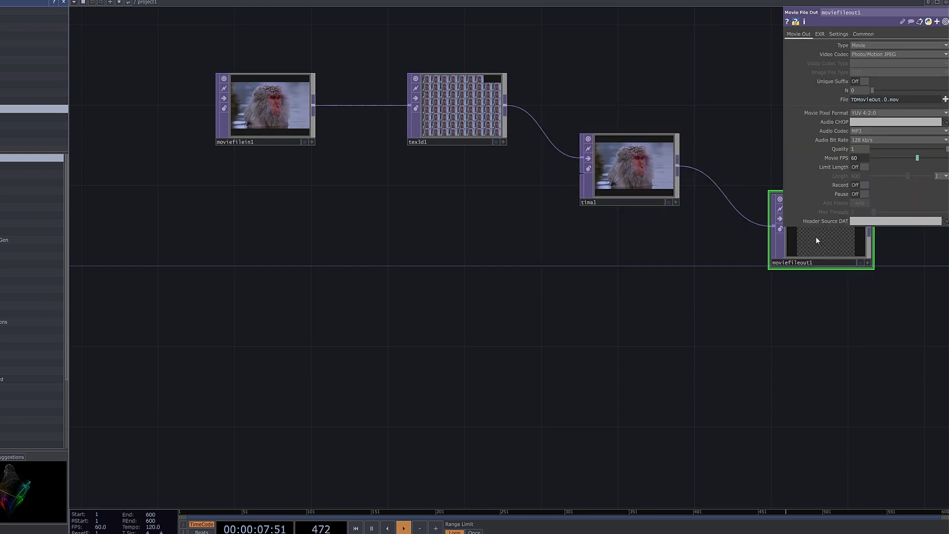
pyautogui.moveTo(693, 275); pyautogui.dragTo(611, 287)
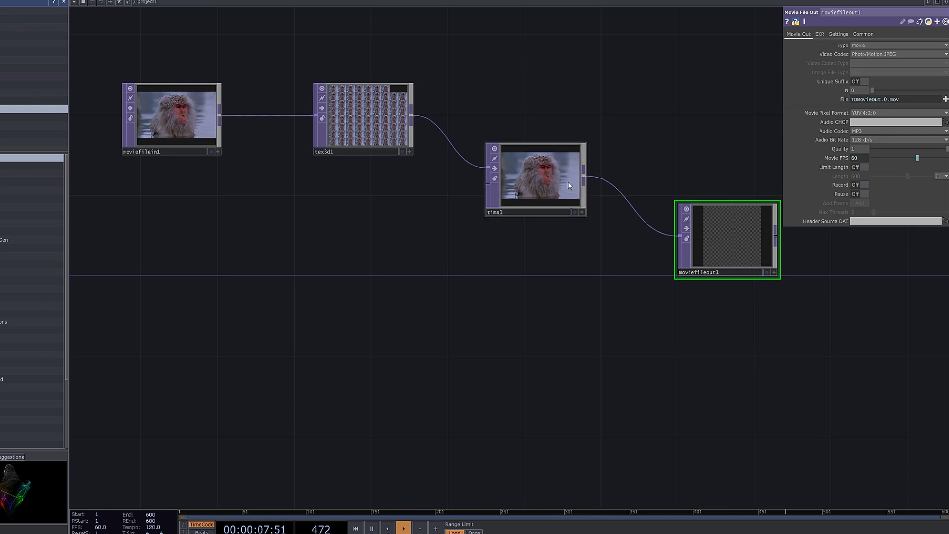
# - Add a Noise TOP just below the Texture 3D
pyautogui.press('Tab')
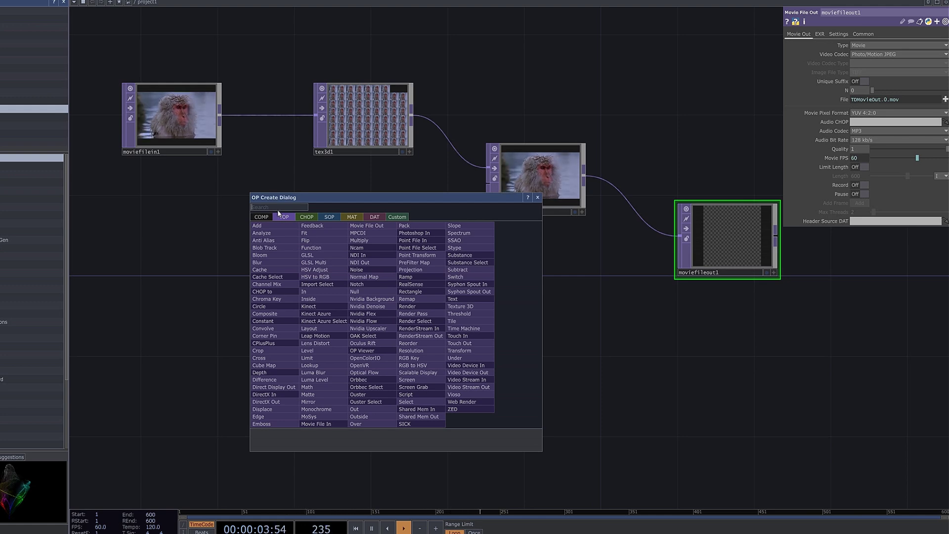
pyautogui.write('n')
pyautogui.click(385, 268)
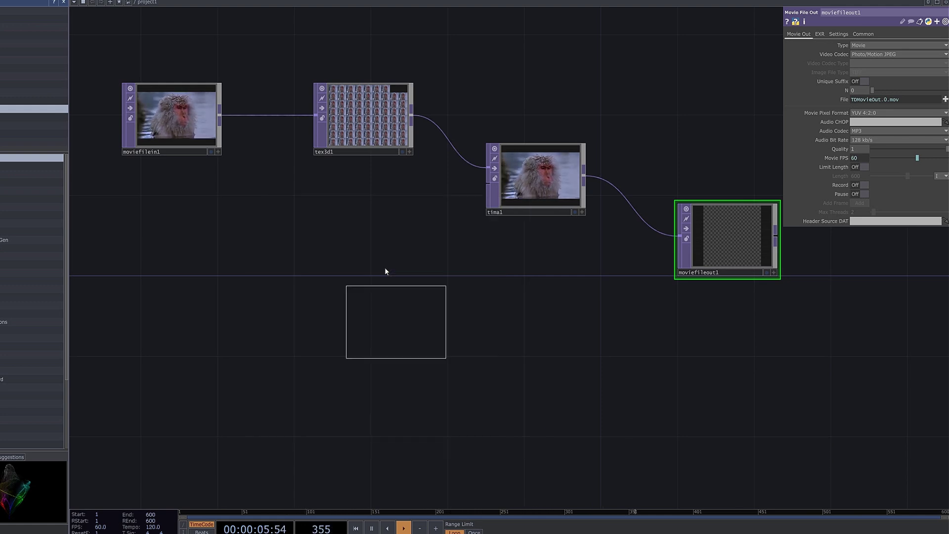
pyautogui.click(360, 266)
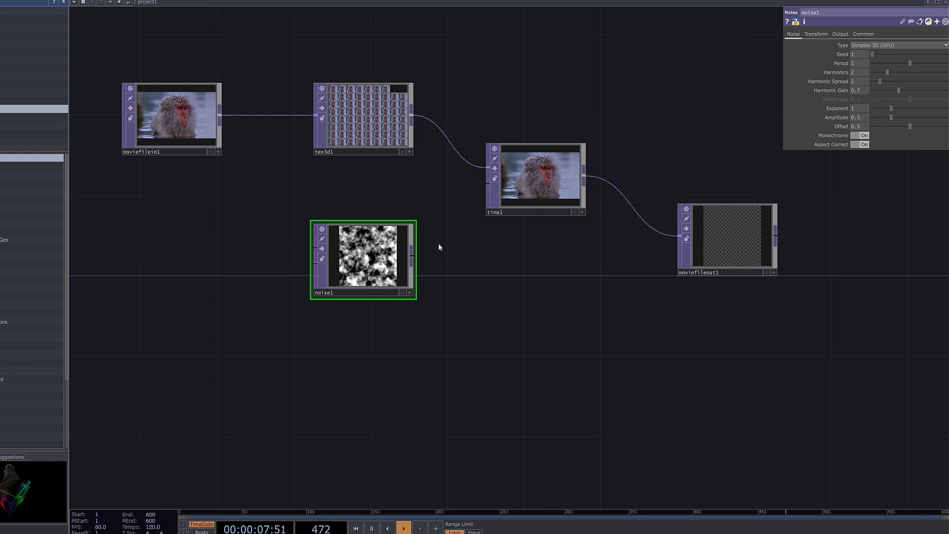
# - Set the Noise TOP to a custom resolution of 1280 x 720 and connect its output to the Time Machine's second input
pyautogui.click(874, 34)
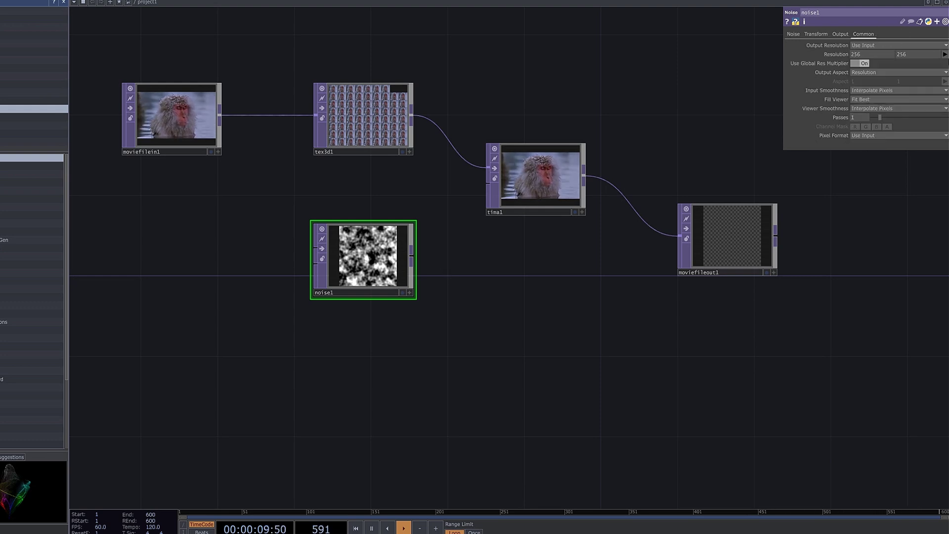
pyautogui.click(869, 45)
pyautogui.click(883, 127)
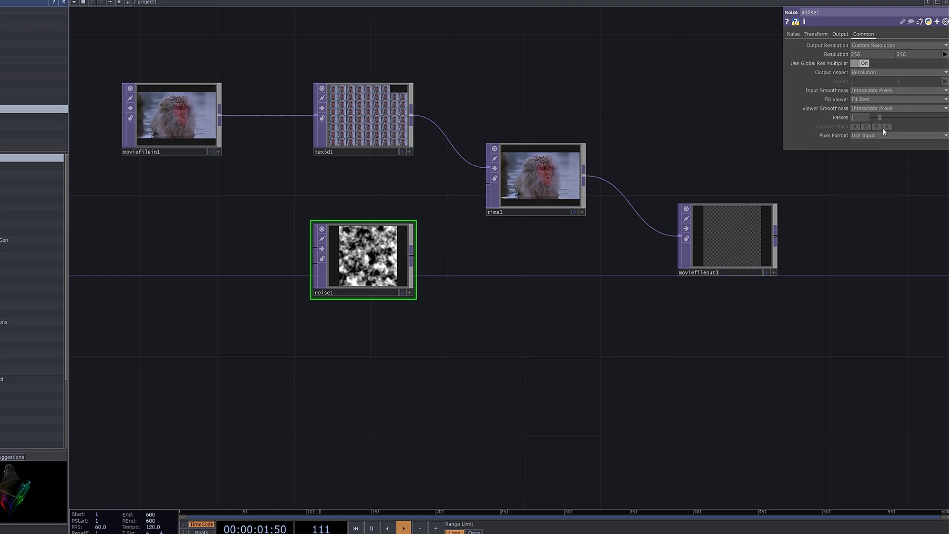
pyautogui.click(945, 54)
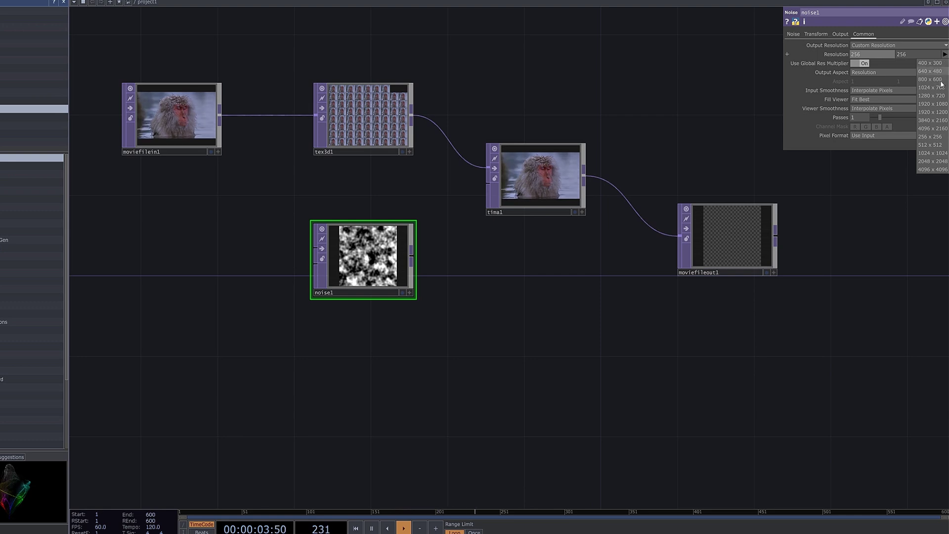
pyautogui.click(938, 97)
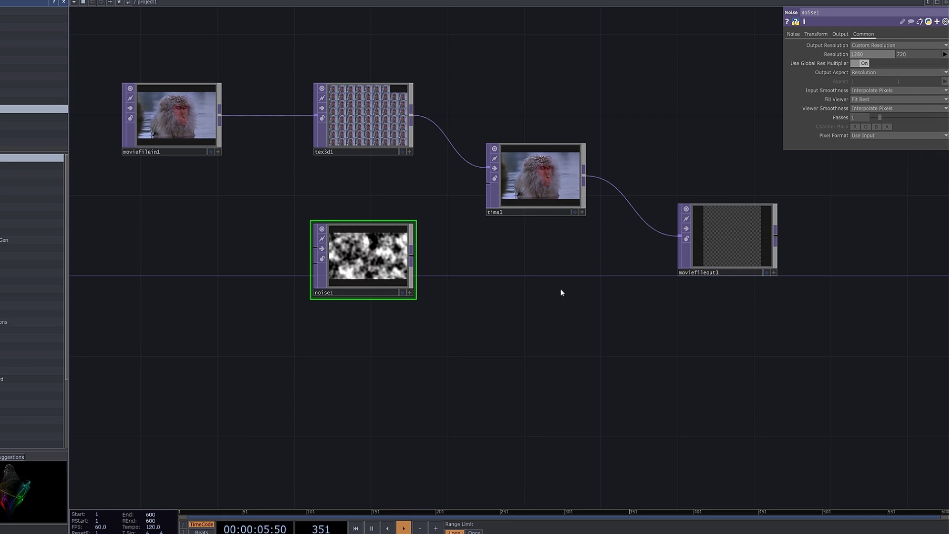
pyautogui.moveTo(411, 255); pyautogui.dragTo(478, 191)
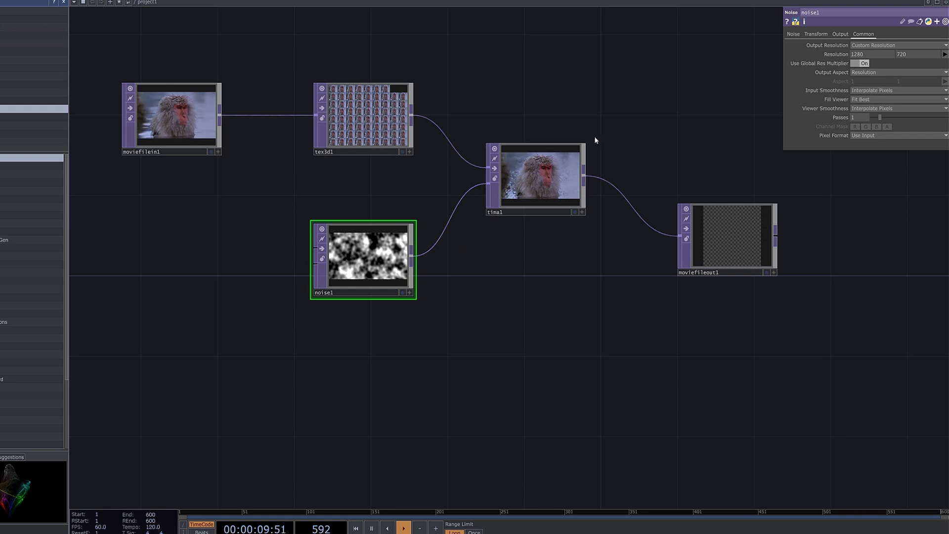
# - Enlarge the Time Machine node's viewer and space out the Movie File Out and Noise nodes around it
pyautogui.moveTo(585, 144); pyautogui.dragTo(733, 62)
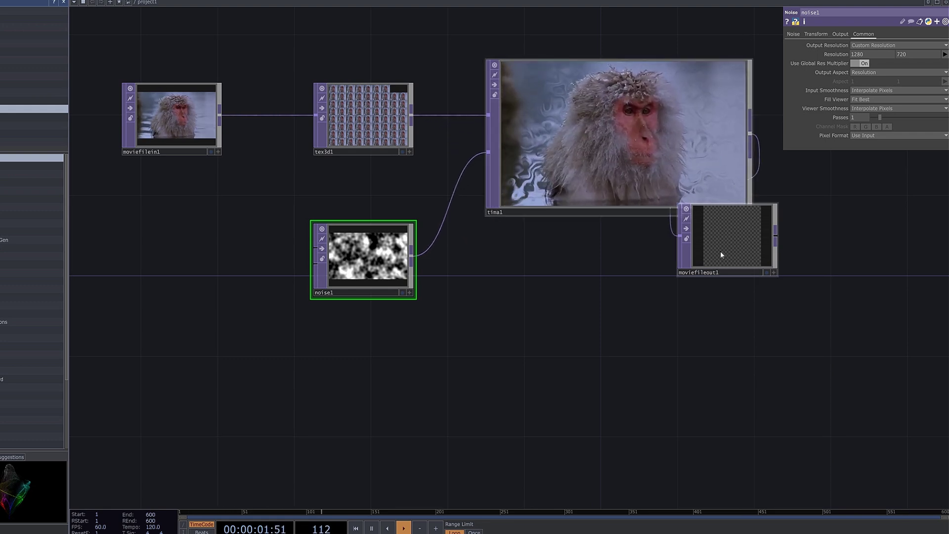
pyautogui.moveTo(719, 251); pyautogui.dragTo(874, 231)
pyautogui.moveTo(641, 144); pyautogui.dragTo(626, 197)
pyautogui.moveTo(734, 119); pyautogui.dragTo(752, 109)
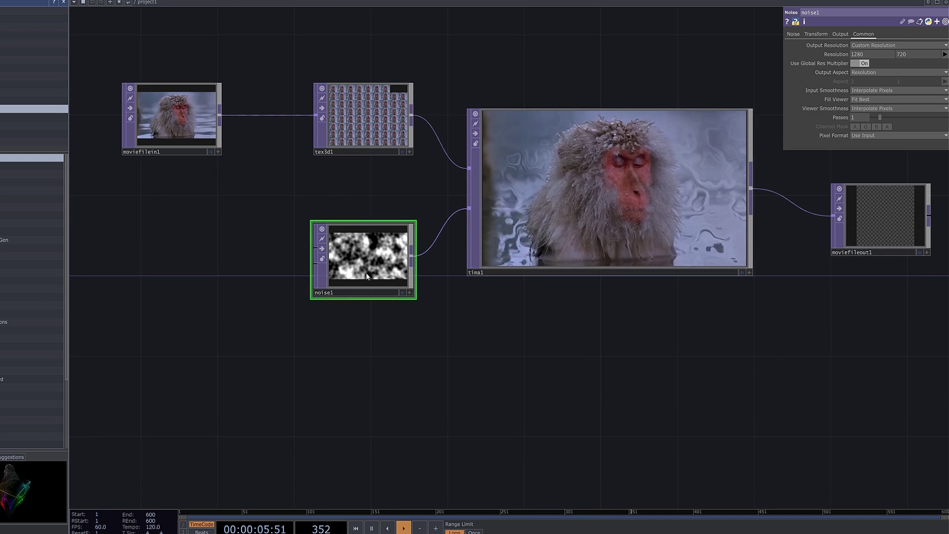
pyautogui.moveTo(366, 272); pyautogui.dragTo(347, 271)
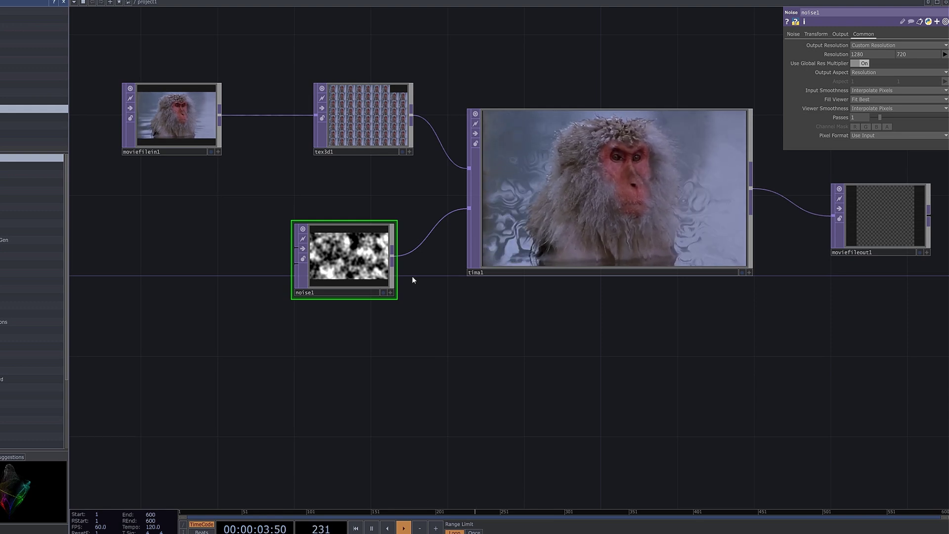
# - Try different period values on the Noise TOP, raising the period to about 1.55
pyautogui.click(790, 34)
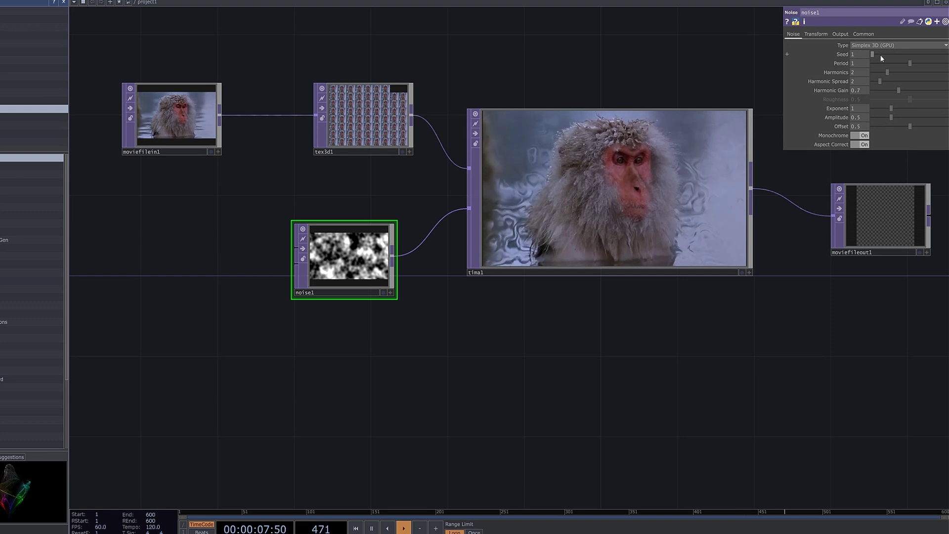
pyautogui.moveTo(873, 54); pyautogui.dragTo(867, 58)
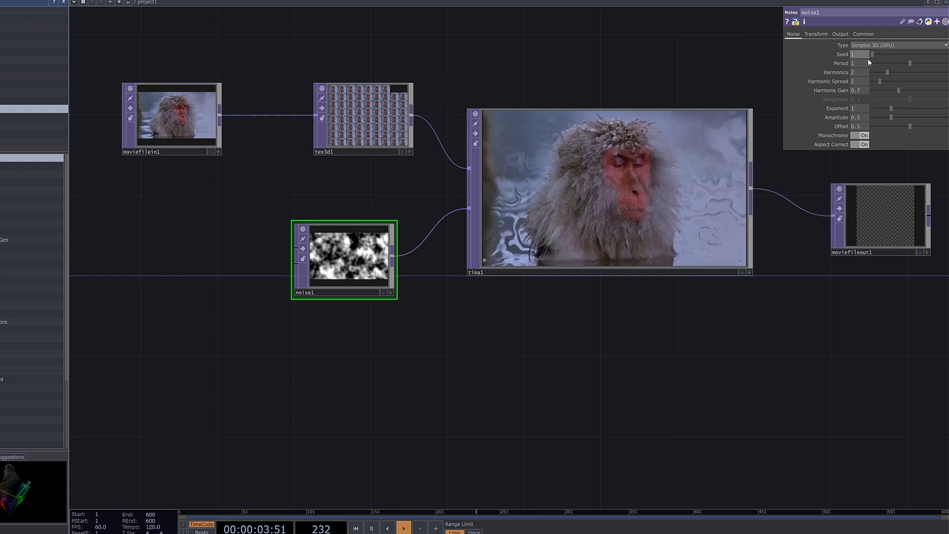
pyautogui.click(896, 63)
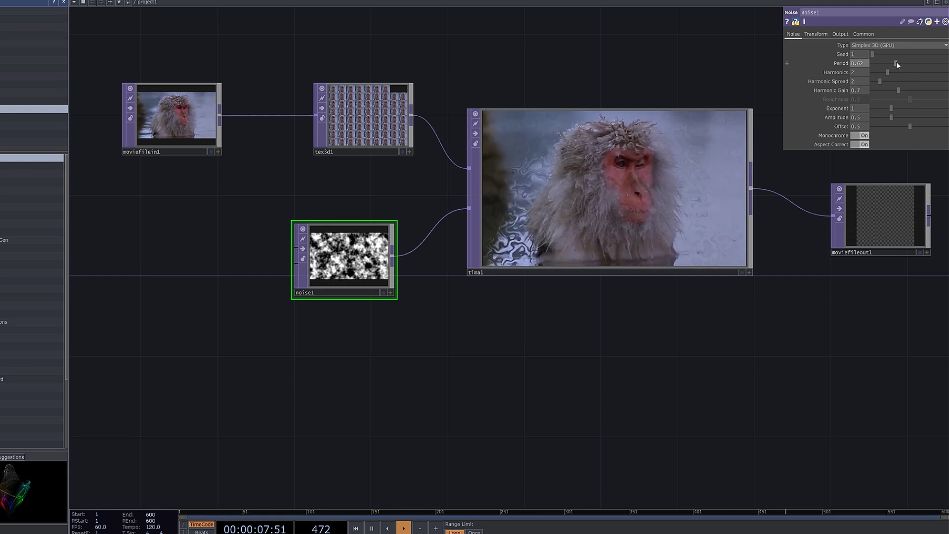
pyautogui.click(932, 63)
pyautogui.moveTo(934, 64); pyautogui.dragTo(947, 63)
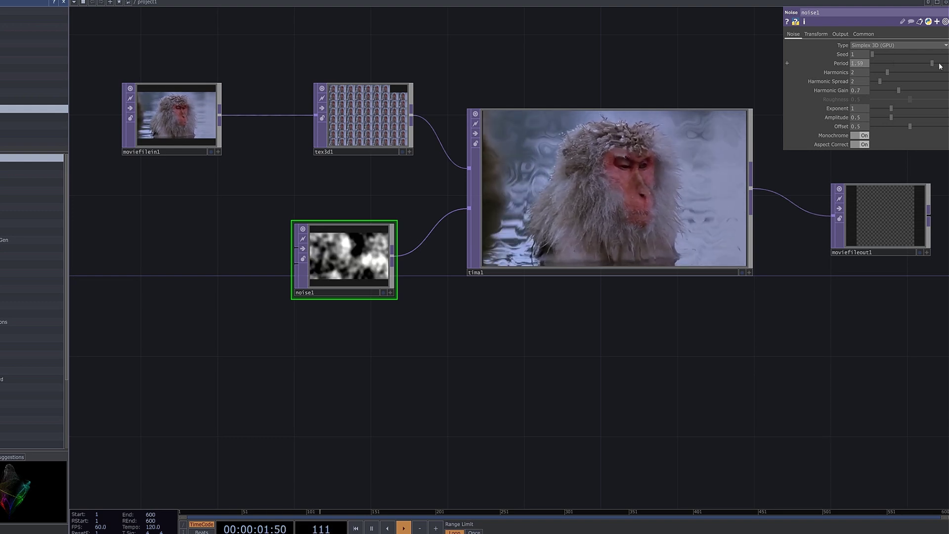
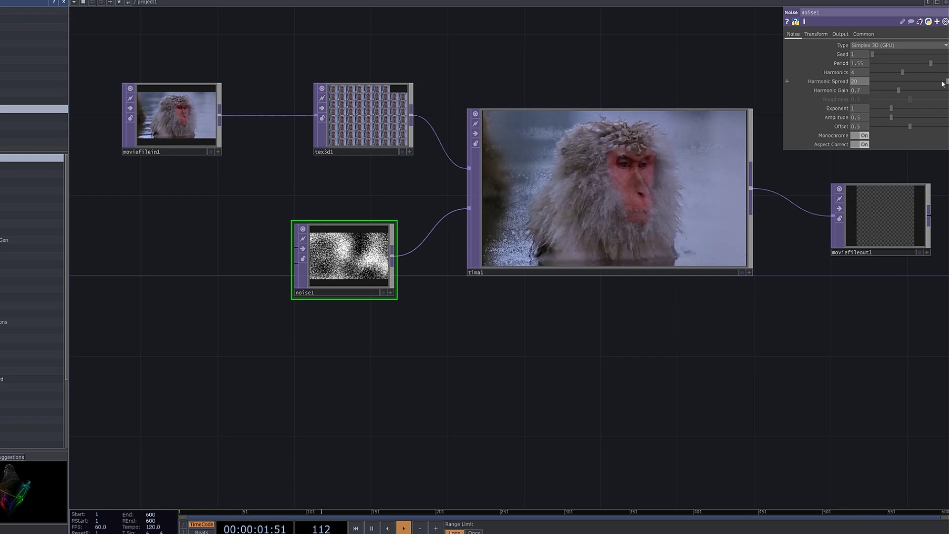
# - Lower the Noise TOP's harmonic spread and harmonic gain to 0 and inspect the Time Machine image
pyautogui.moveTo(942, 83); pyautogui.dragTo(838, 98)
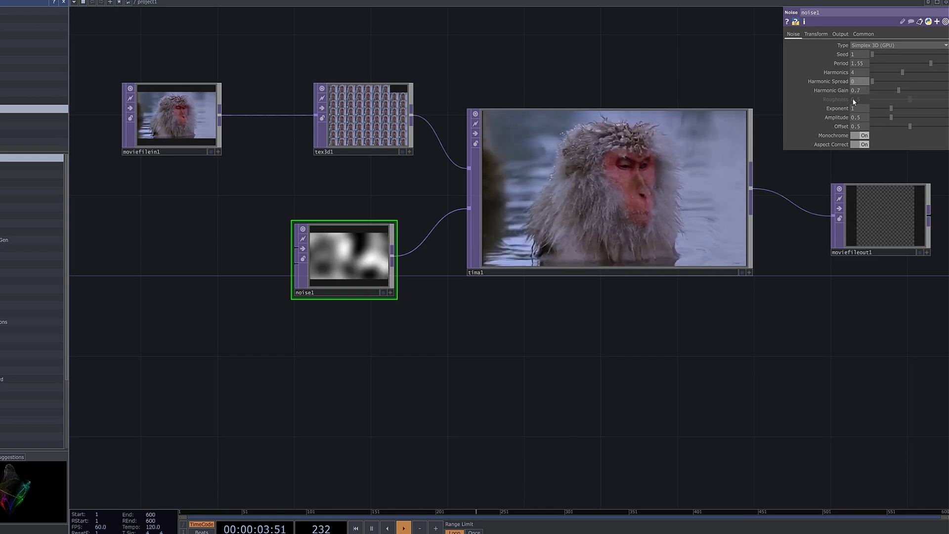
pyautogui.moveTo(894, 90); pyautogui.dragTo(884, 94)
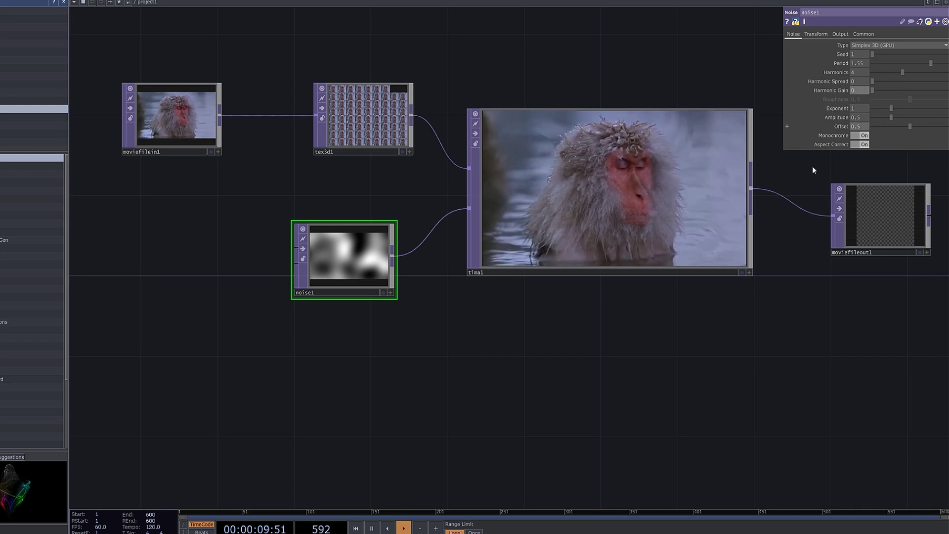
pyautogui.scroll(5, 811, 166)
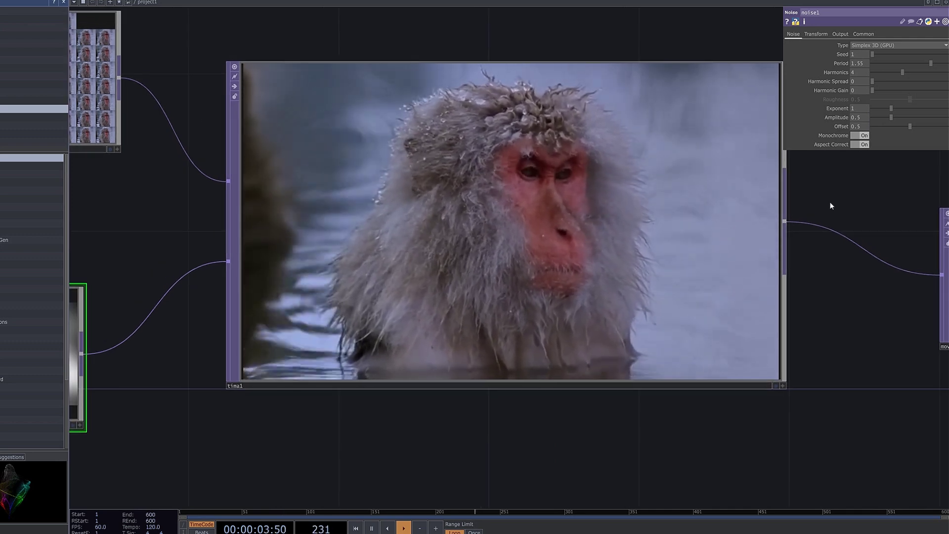
pyautogui.scroll(-3, 829, 202)
pyautogui.press('h')
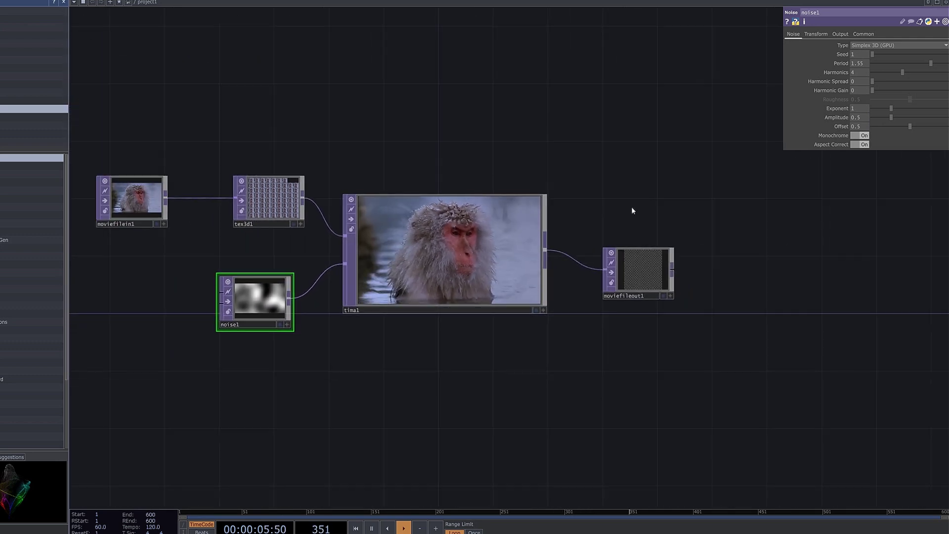
# - Reduce the Noise exponent to about 0.31 and inspect the distortion in the Time Machine image
pyautogui.scroll(5, 688, 192)
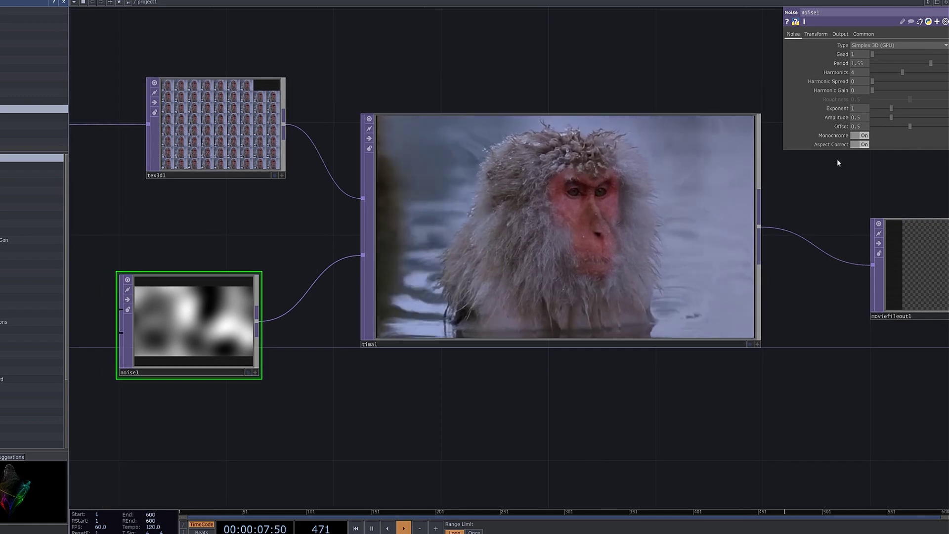
pyautogui.moveTo(884, 111); pyautogui.dragTo(878, 109)
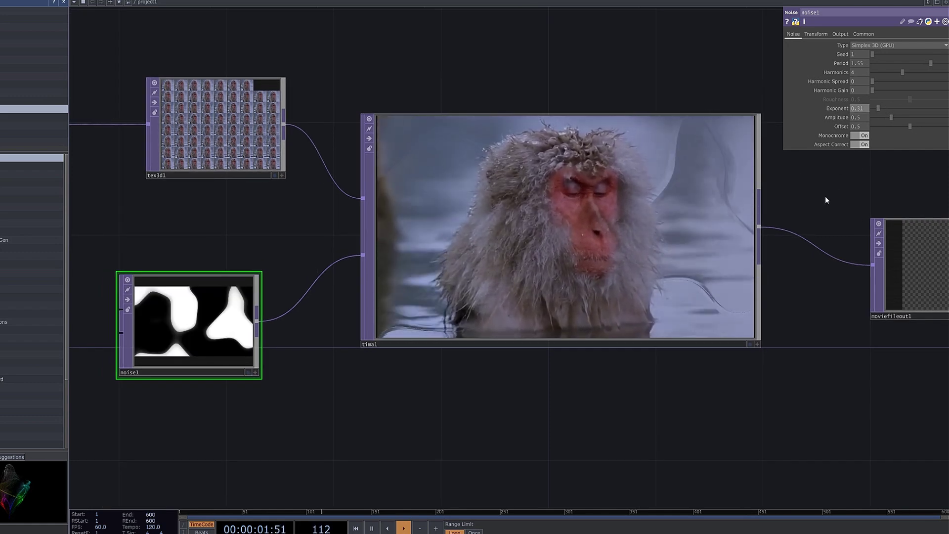
pyautogui.scroll(3, 731, 222)
pyautogui.moveTo(811, 218); pyautogui.dragTo(864, 232)
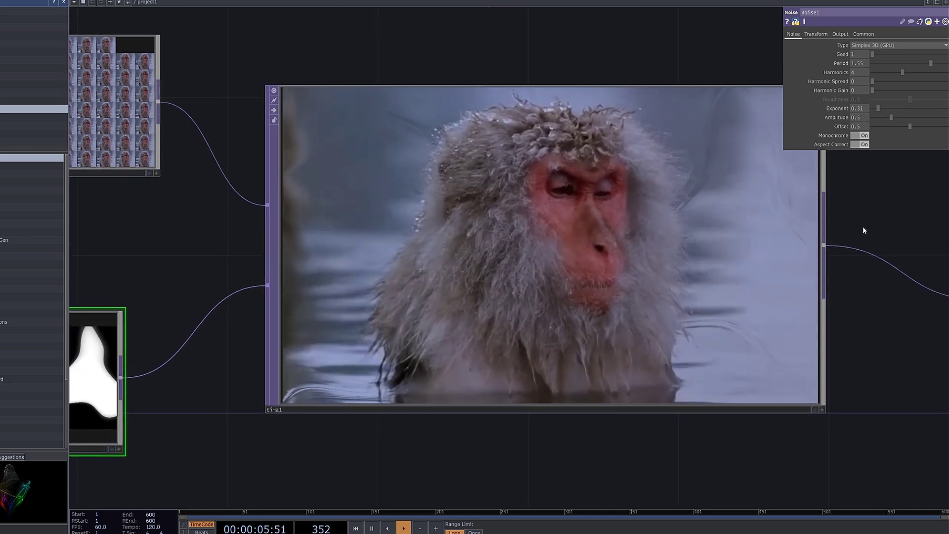
pyautogui.scroll(-3, 862, 227)
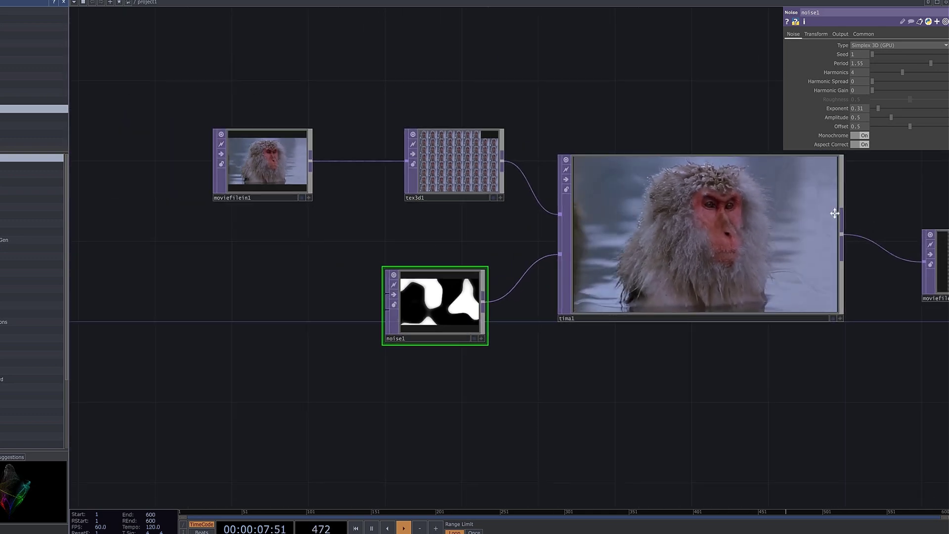
# - Set the Noise exponent to about 1.04 and its amplitude to about 0.23
pyautogui.moveTo(872, 210); pyautogui.dragTo(809, 221)
pyautogui.moveTo(885, 110)
pyautogui.mouseDown()
pyautogui.moveTo(892, 107)
pyautogui.moveTo(878, 117)
pyautogui.mouseUp()
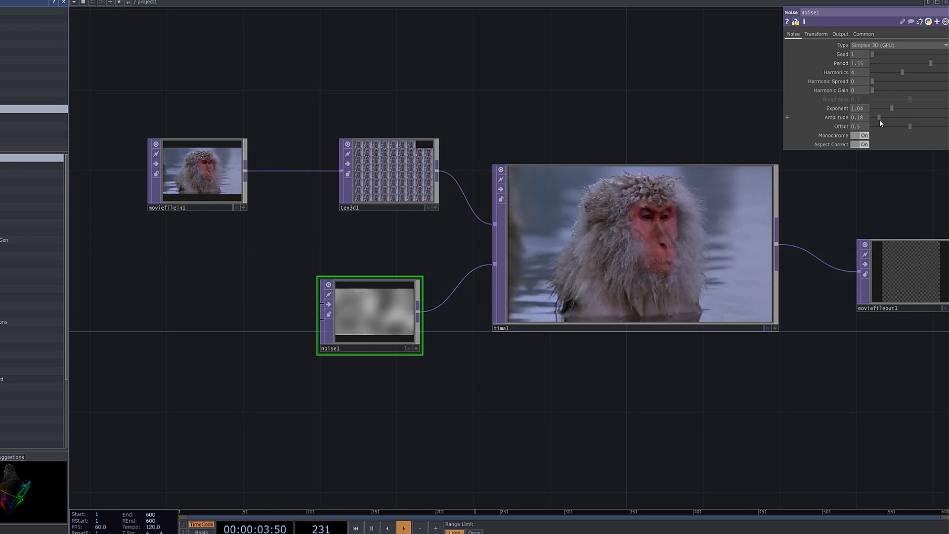
pyautogui.moveTo(557, 318); pyautogui.dragTo(619, 280)
pyautogui.scroll(4, 484, 324)
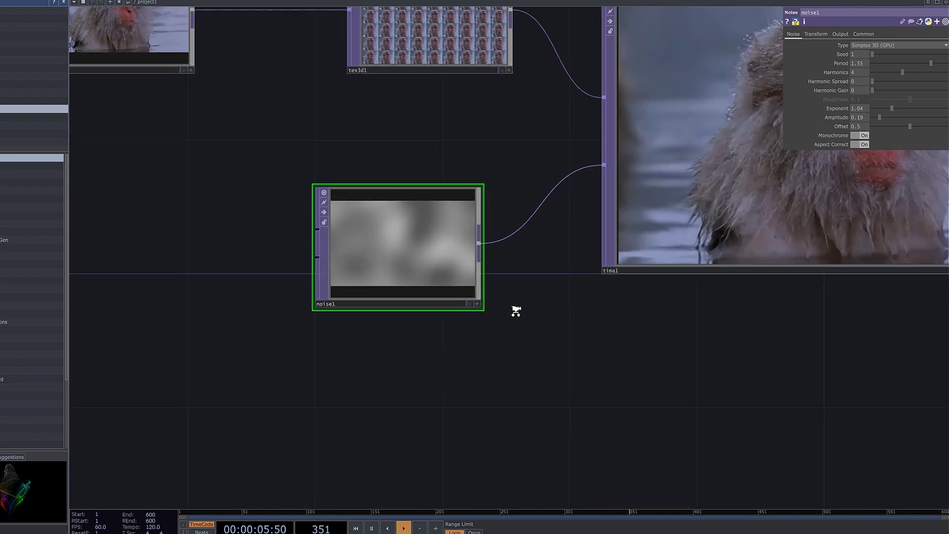
pyautogui.moveTo(519, 322); pyautogui.dragTo(523, 381)
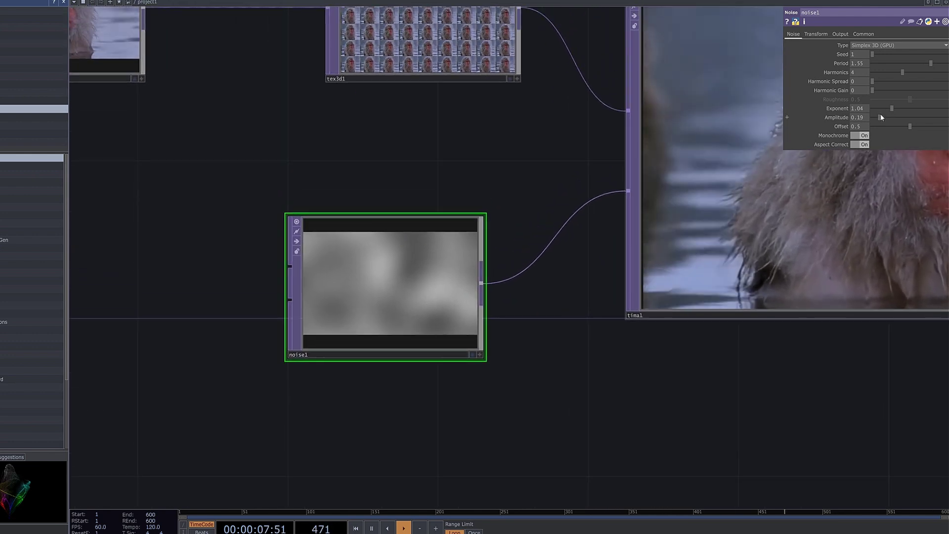
pyautogui.moveTo(880, 117)
pyautogui.mouseDown()
pyautogui.moveTo(890, 115)
pyautogui.moveTo(881, 119)
pyautogui.mouseUp()
pyautogui.scroll(-3, 630, 284)
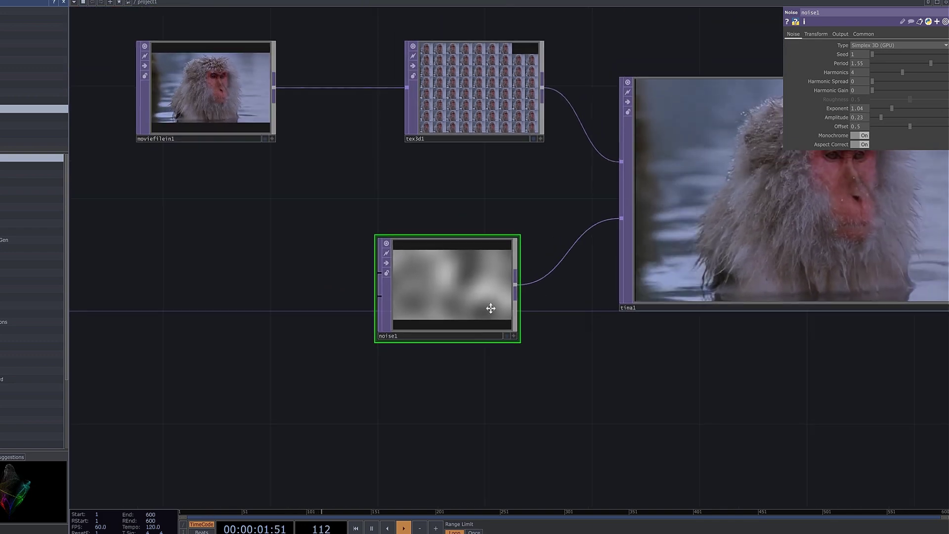
pyautogui.scroll(2, 662, 272)
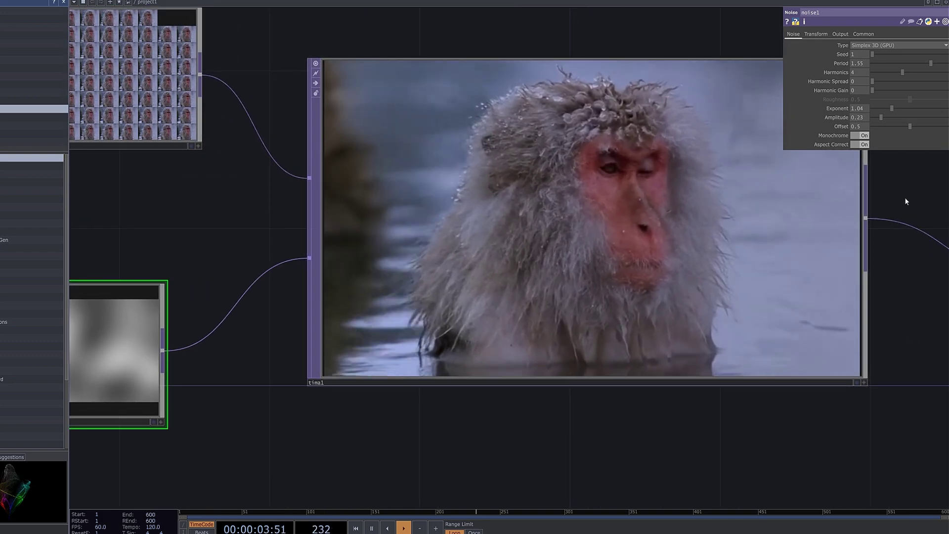
# - Set the Noise amplitude to about 0.3, the offset to about 0.528 and the seed to 467
pyautogui.moveTo(878, 117); pyautogui.dragTo(929, 117)
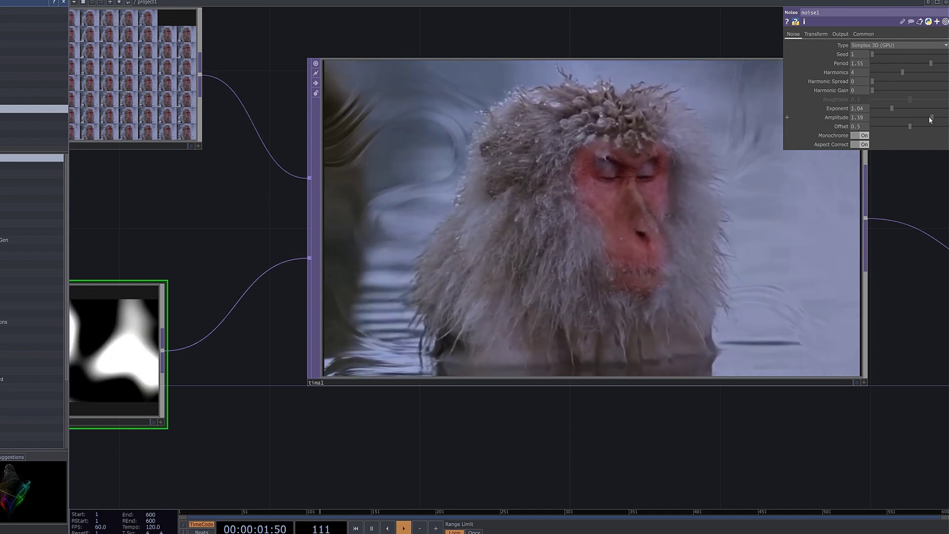
pyautogui.moveTo(929, 117); pyautogui.dragTo(912, 132)
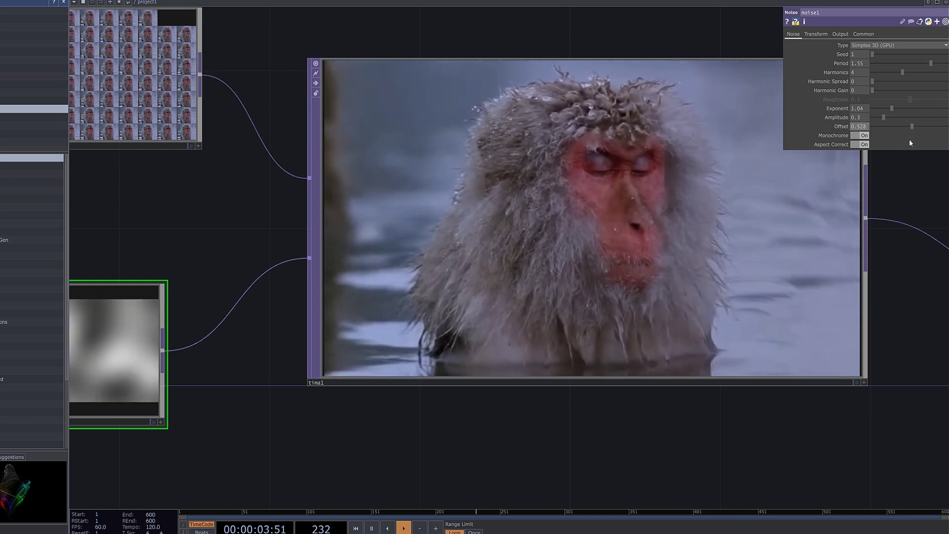
pyautogui.moveTo(874, 56); pyautogui.dragTo(879, 57)
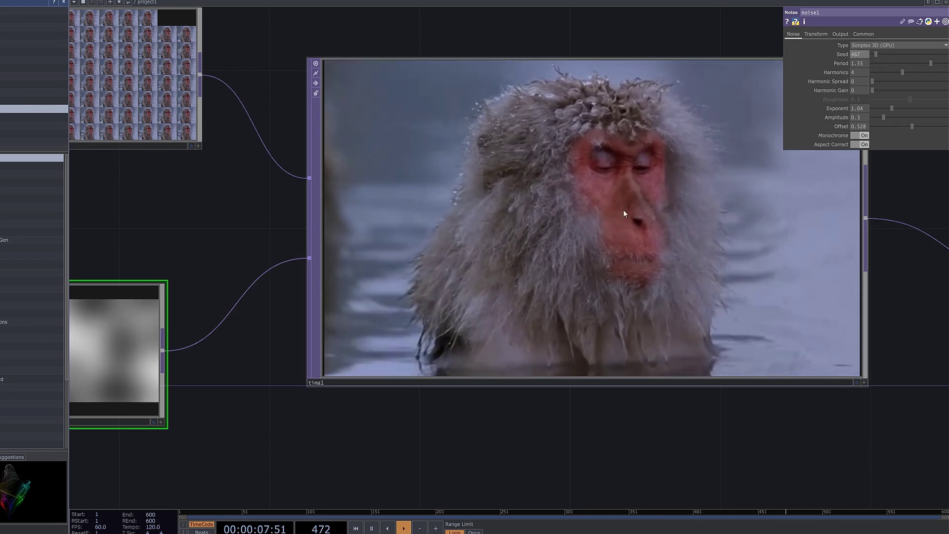
pyautogui.scroll(-3, 623, 210)
pyautogui.scroll(-4, 899, 140)
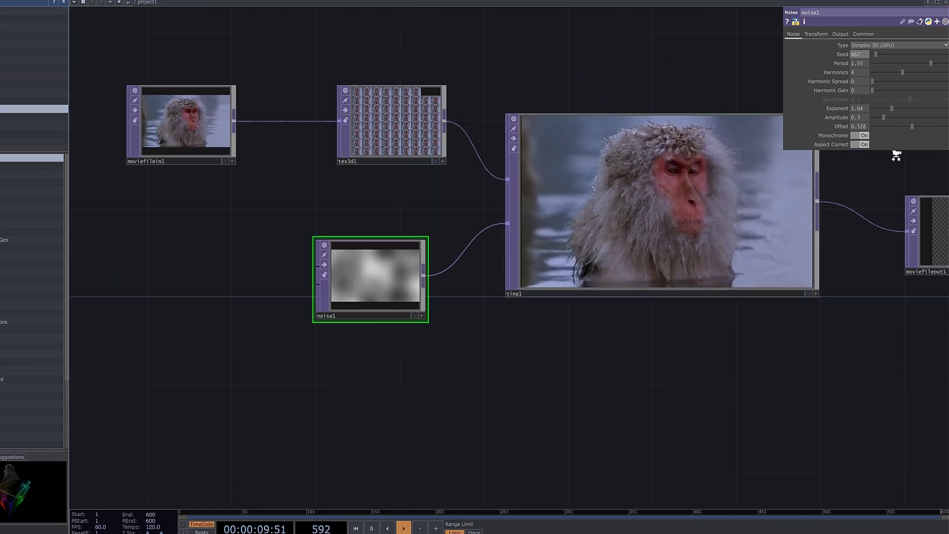
# - Lower the Noise period to about 0.97 and the number of harmonics to 2
pyautogui.moveTo(874, 180); pyautogui.dragTo(781, 218)
pyautogui.scroll(3, 857, 182)
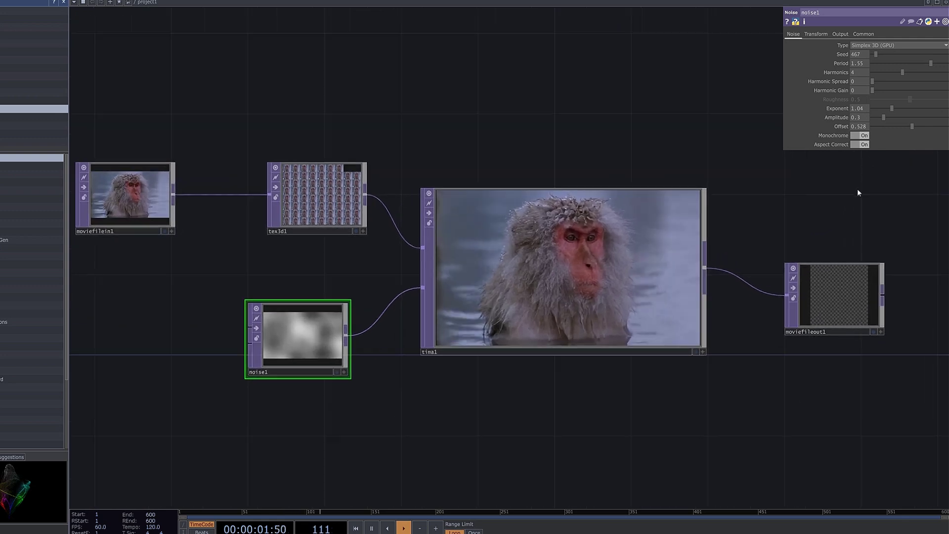
pyautogui.moveTo(930, 63); pyautogui.dragTo(909, 64)
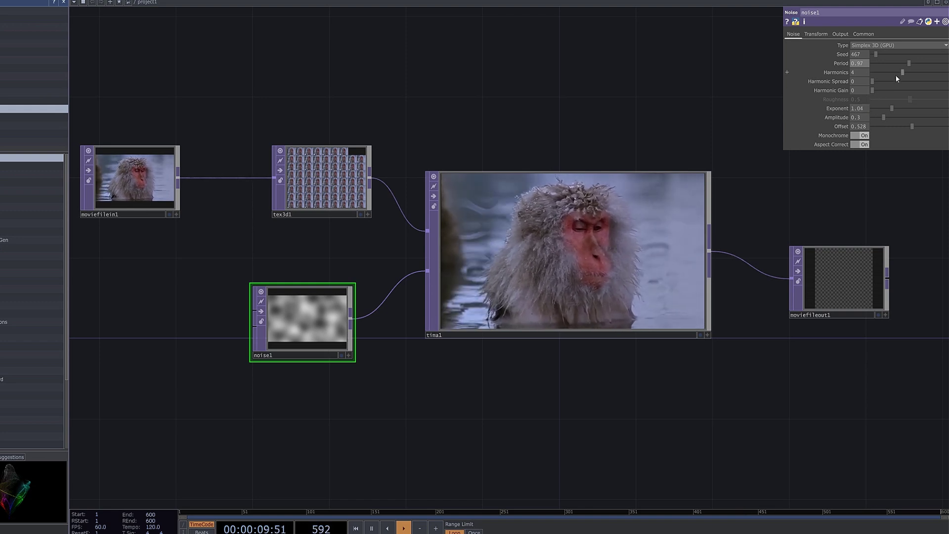
pyautogui.moveTo(895, 73); pyautogui.dragTo(890, 75)
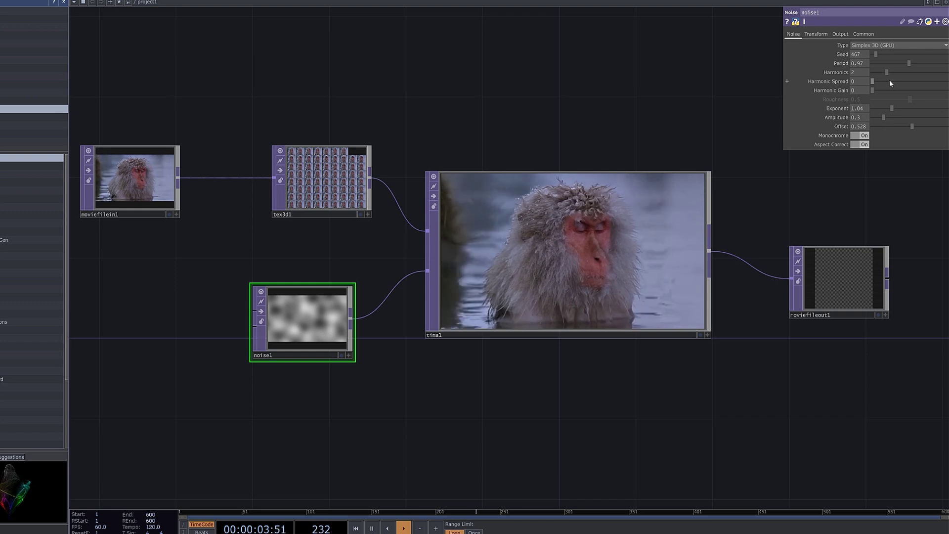
# - Raise the Noise harmonic spread to about 2.3 and the harmonic gain to about 0.61
pyautogui.moveTo(888, 75); pyautogui.dragTo(888, 82)
pyautogui.click(889, 81)
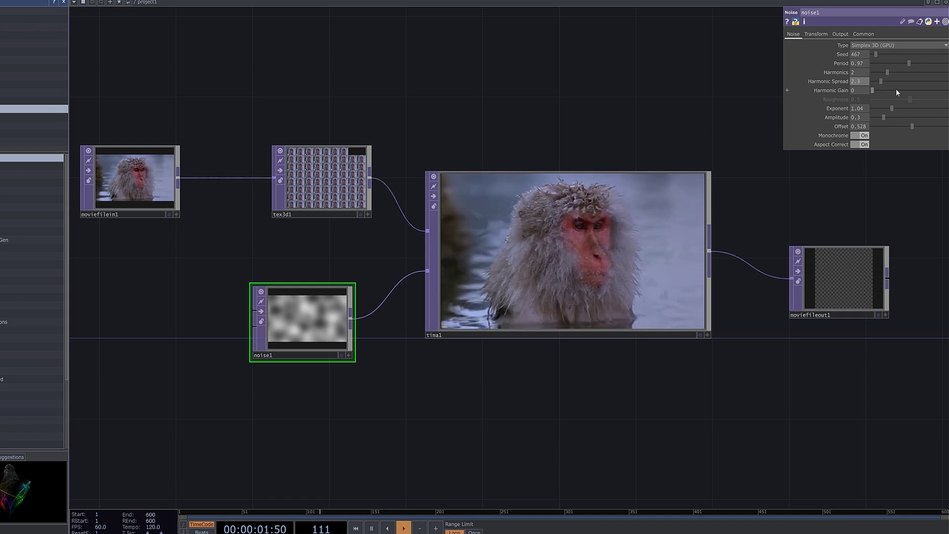
pyautogui.click(896, 89)
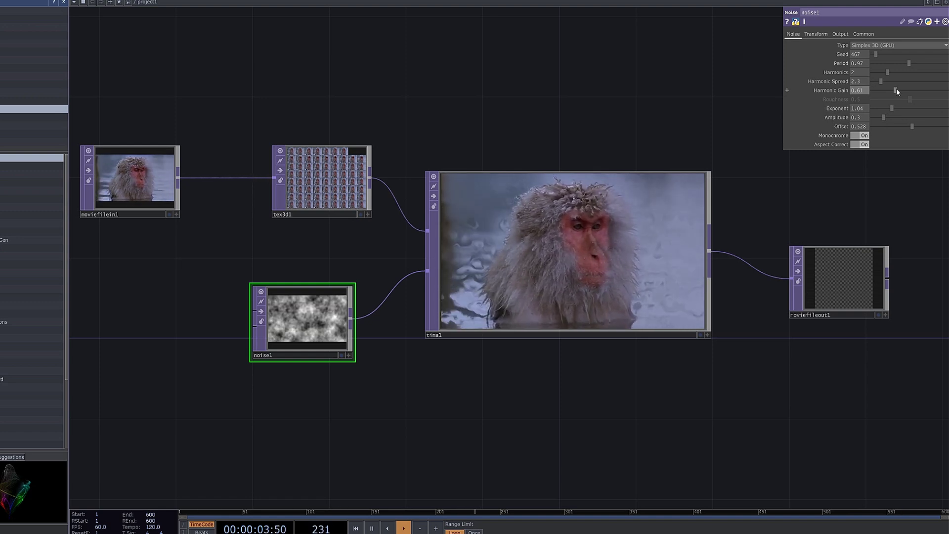
# - Set the Noise harmonic gain to 2, the exponent to 0.5, the amplitude to about 0.15 and the offset to about 0.824
pyautogui.moveTo(914, 90); pyautogui.dragTo(945, 88)
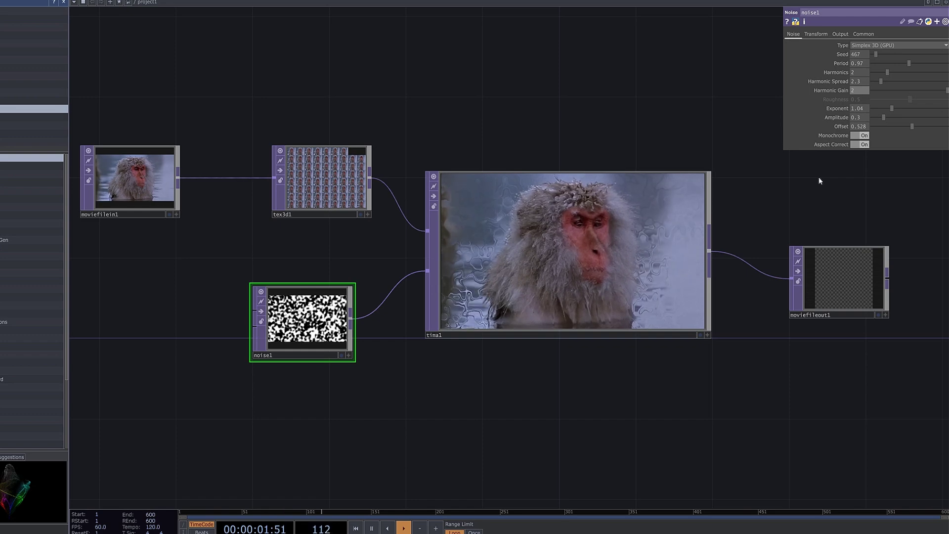
pyautogui.scroll(3, 791, 198)
pyautogui.moveTo(763, 200); pyautogui.dragTo(793, 192)
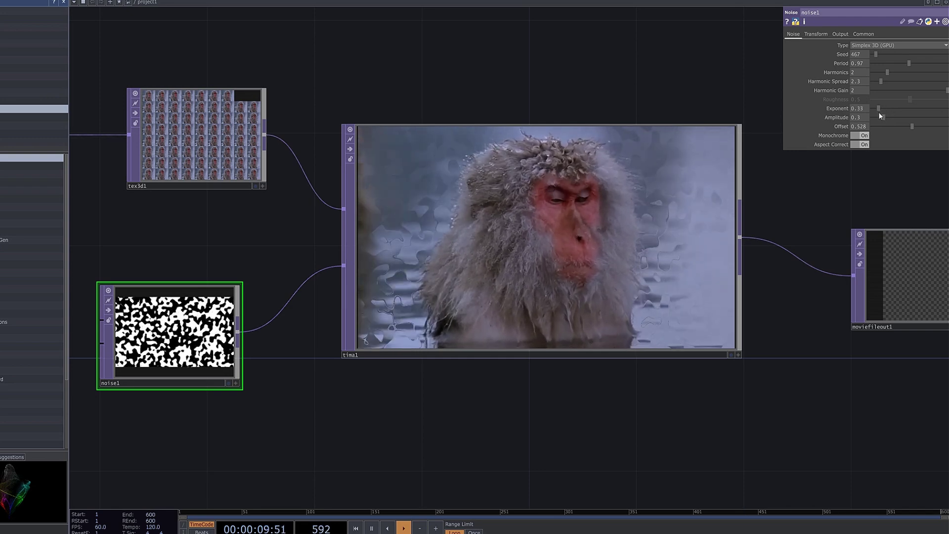
pyautogui.moveTo(871, 114)
pyautogui.mouseDown()
pyautogui.moveTo(944, 113)
pyautogui.moveTo(881, 121)
pyautogui.mouseUp()
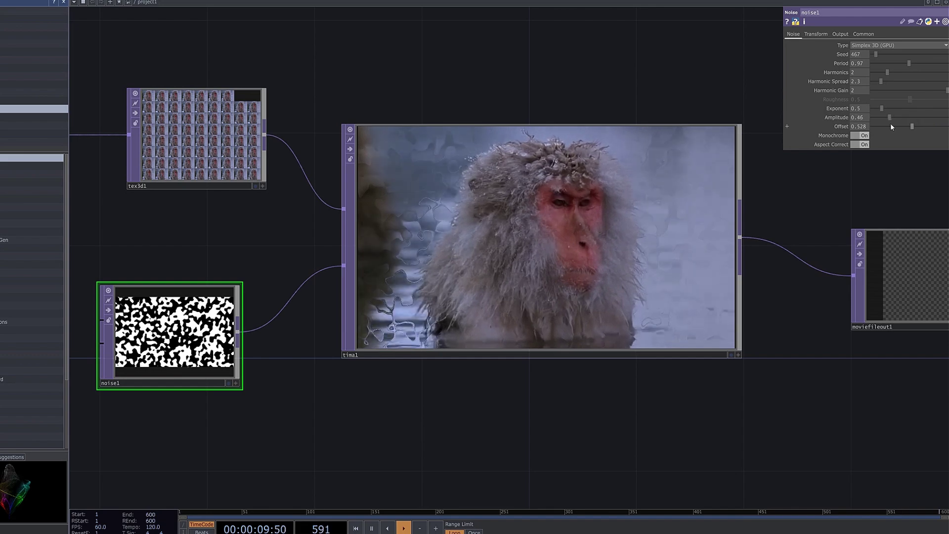
pyautogui.moveTo(891, 123); pyautogui.dragTo(933, 118)
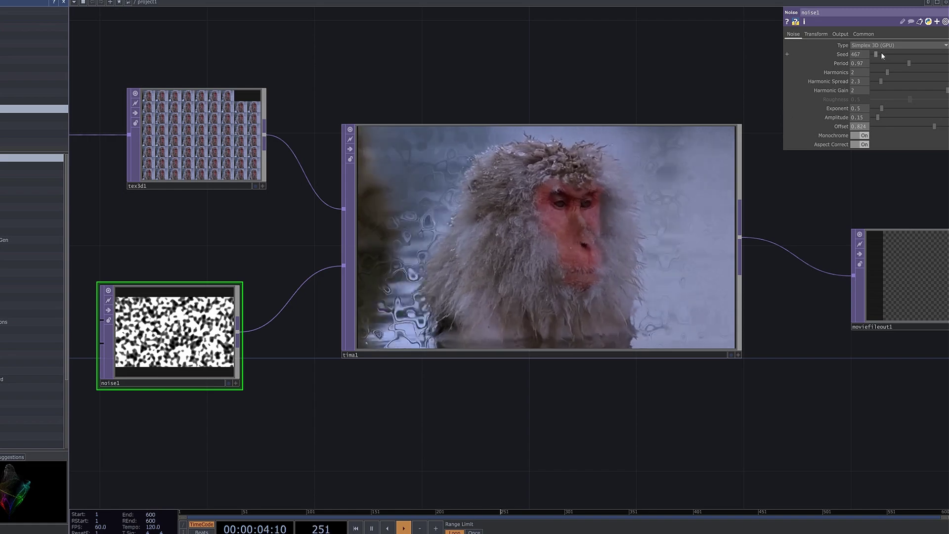
# - Set the Noise seed to 1503, the exponent to about 1.16 and the harmonic spread to about 1.9
pyautogui.moveTo(882, 55); pyautogui.dragTo(884, 55)
pyautogui.moveTo(881, 108); pyautogui.dragTo(877, 85)
pyautogui.scroll(-3, 642, 380)
pyautogui.moveTo(651, 417); pyautogui.dragTo(645, 356)
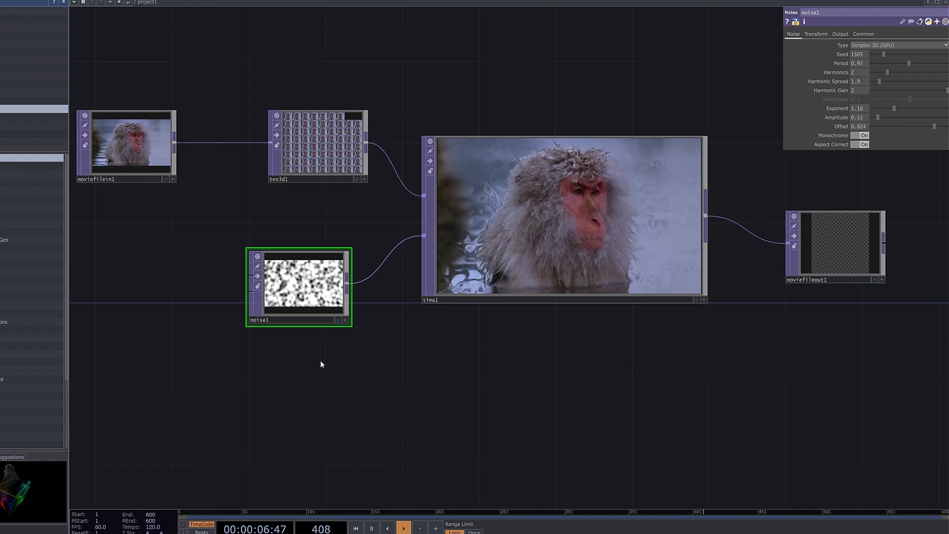
# - Set the Texture 3D cache size to 50
pyautogui.moveTo(349, 188); pyautogui.dragTo(386, 208)
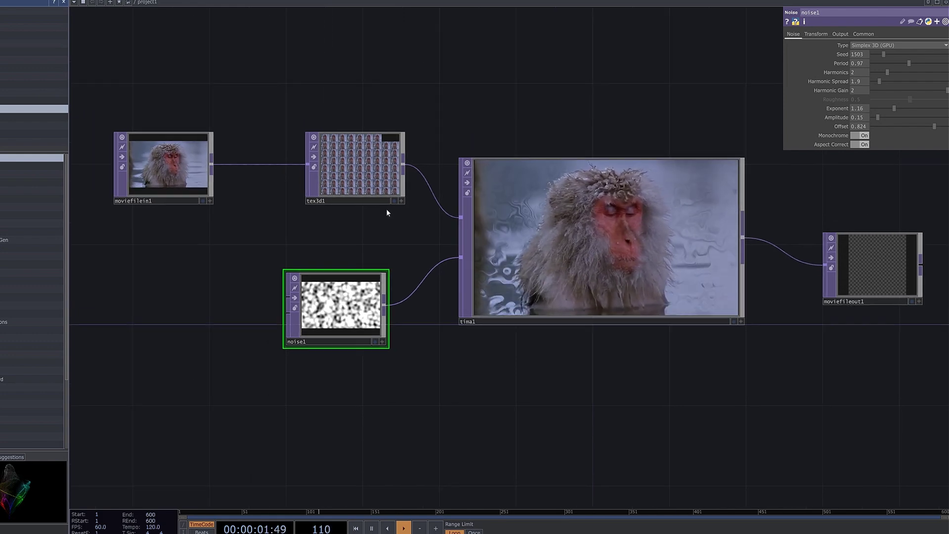
pyautogui.click(383, 195)
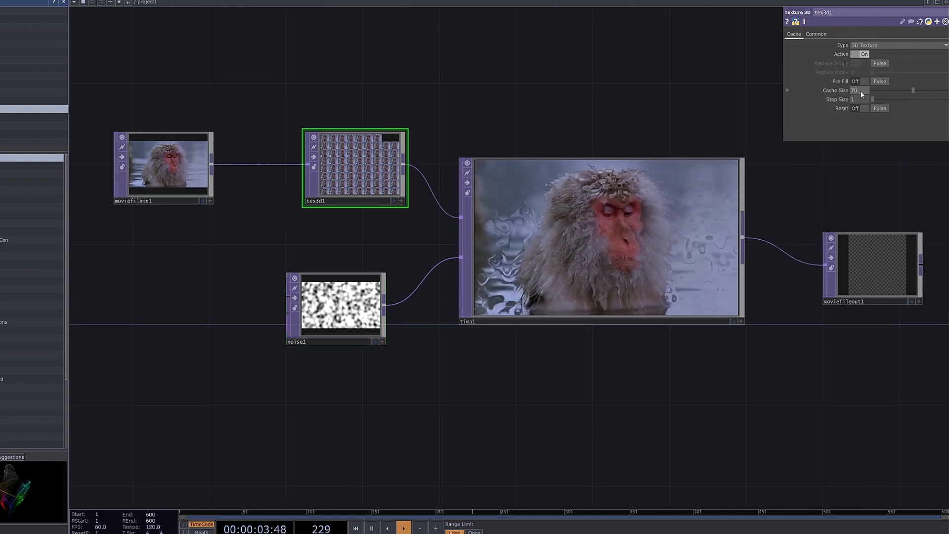
pyautogui.write('50')
pyautogui.press('Return')
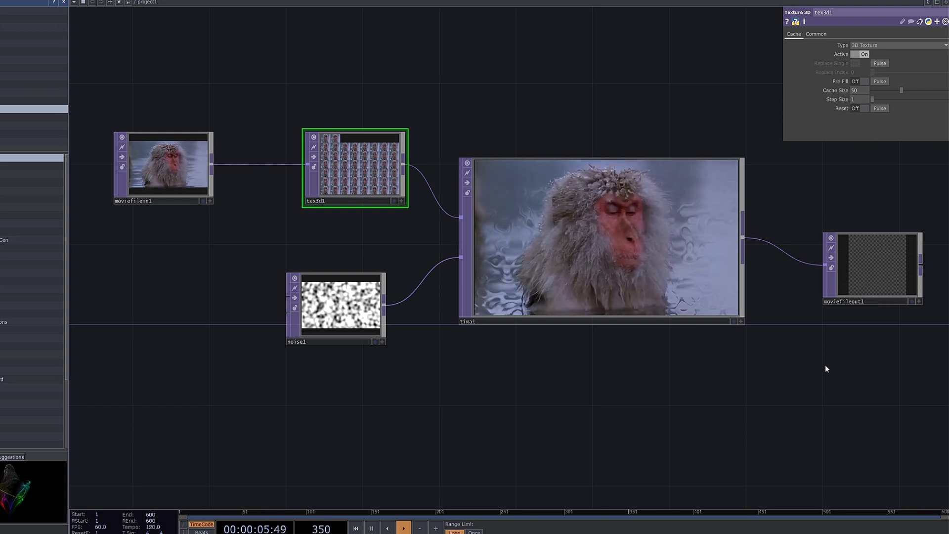
pyautogui.moveTo(824, 369); pyautogui.dragTo(748, 367)
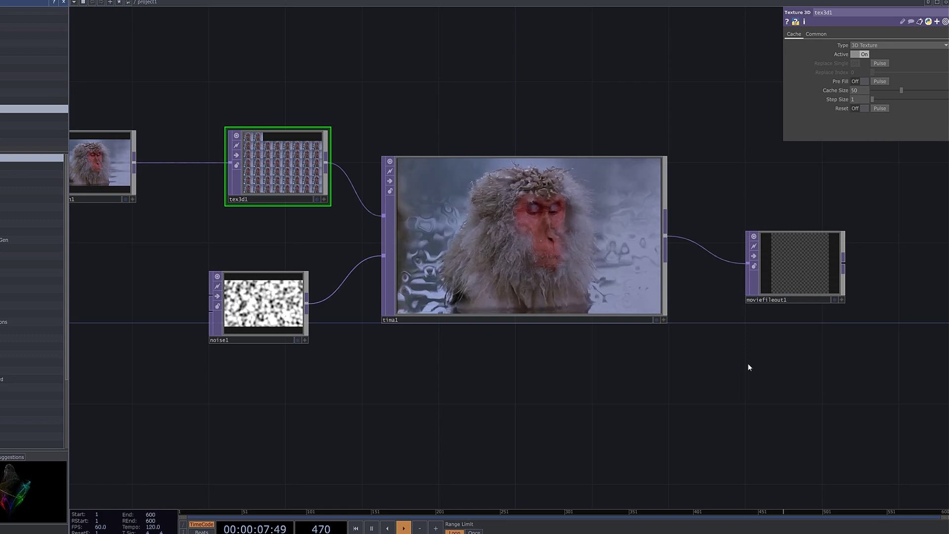
pyautogui.scroll(3, 584, 306)
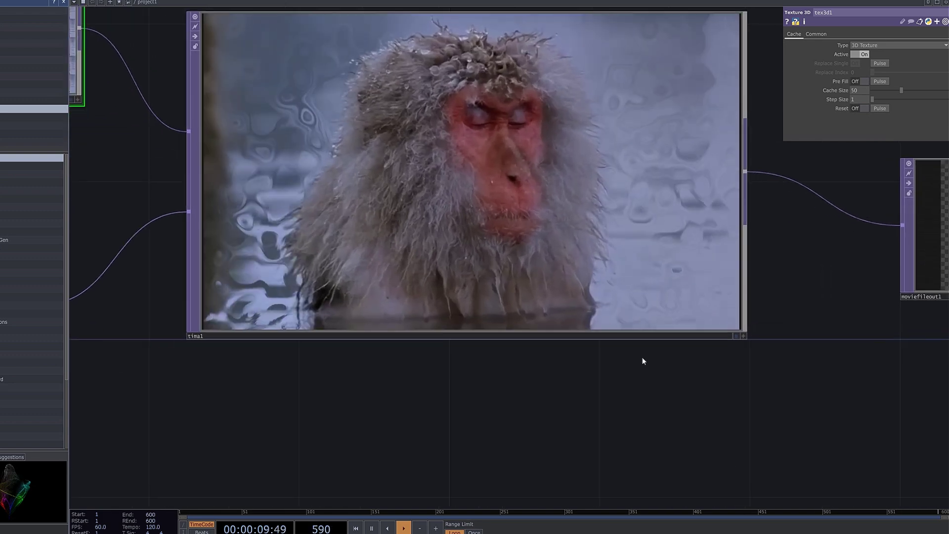
pyautogui.moveTo(642, 357); pyautogui.dragTo(693, 381)
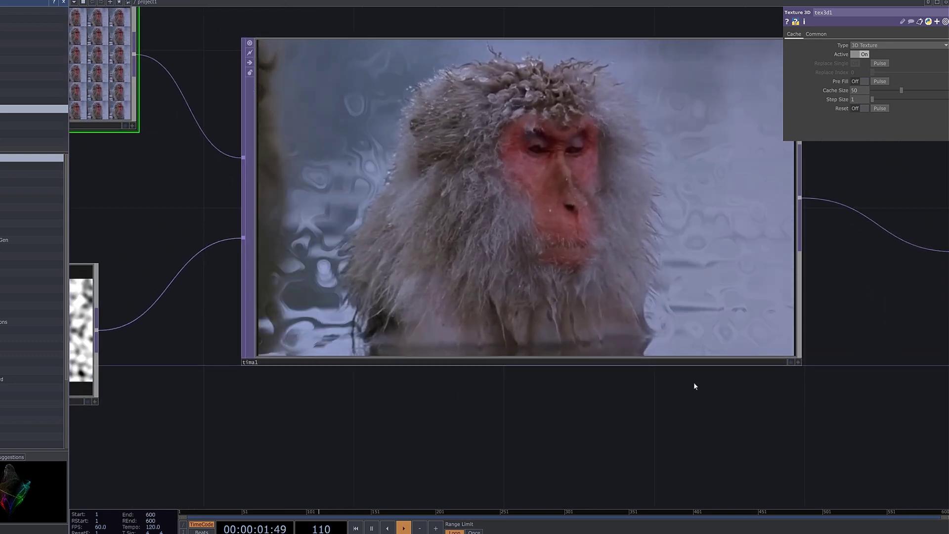
pyautogui.scroll(-4, 694, 383)
pyautogui.moveTo(705, 404); pyautogui.dragTo(650, 328)
# - Make room around the Noise TOP and add an LFO CHOP just before it in the network
pyautogui.click(360, 296)
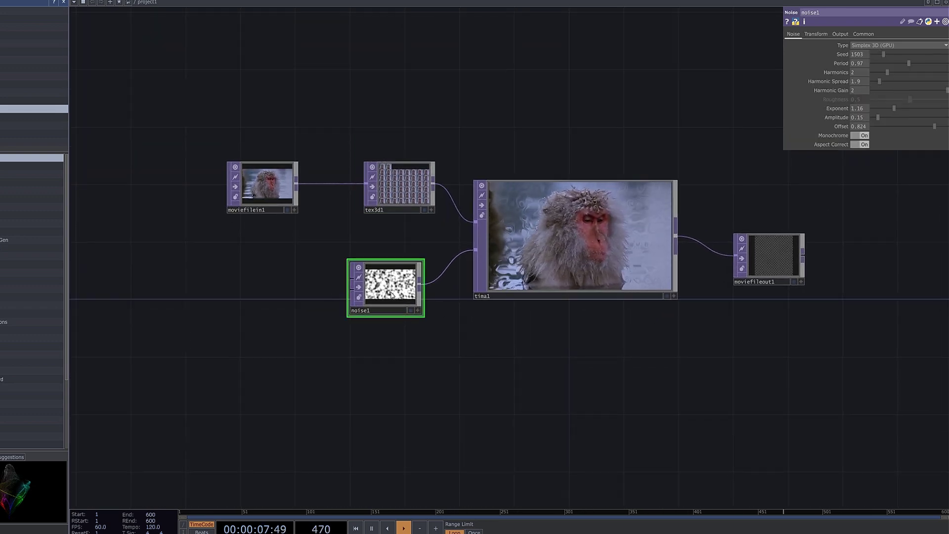
pyautogui.moveTo(391, 295); pyautogui.dragTo(281, 295)
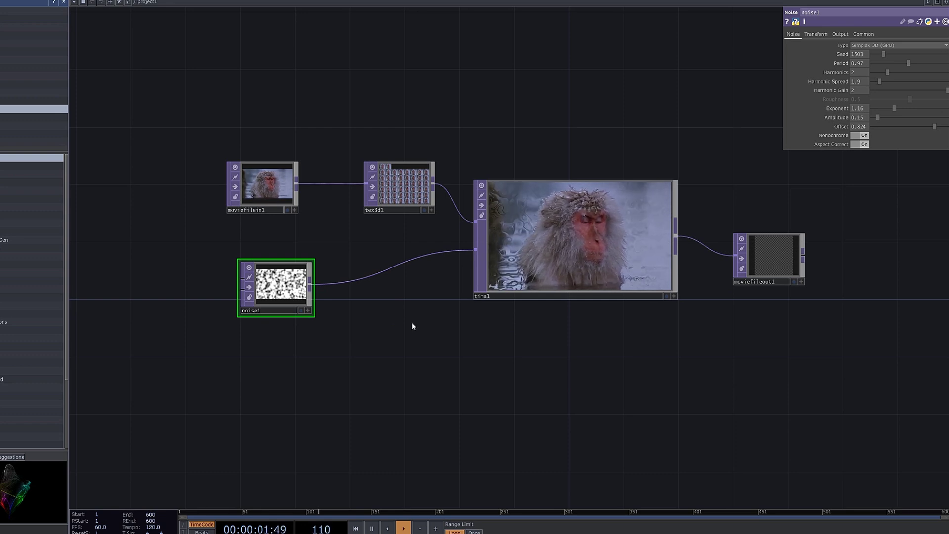
pyautogui.moveTo(292, 294); pyautogui.dragTo(305, 379)
pyautogui.press('Tab')
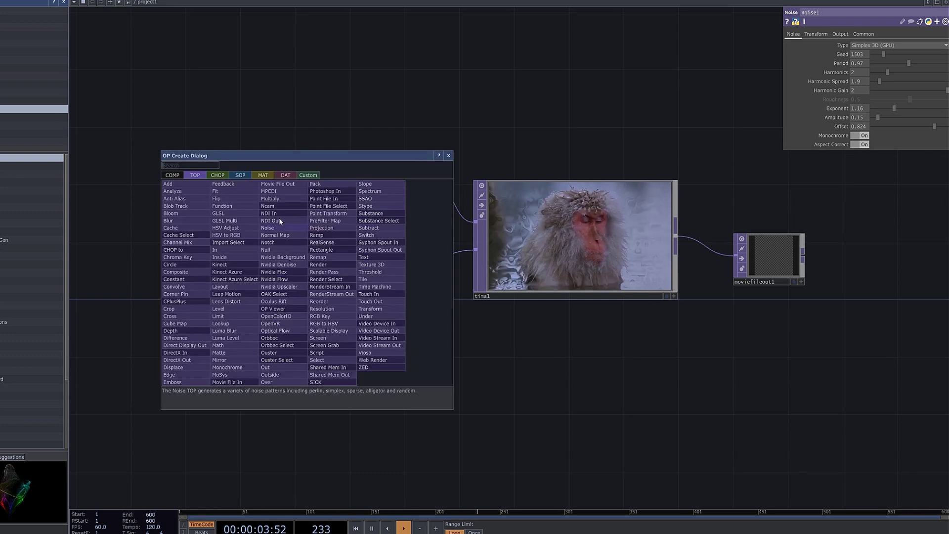
pyautogui.click(217, 176)
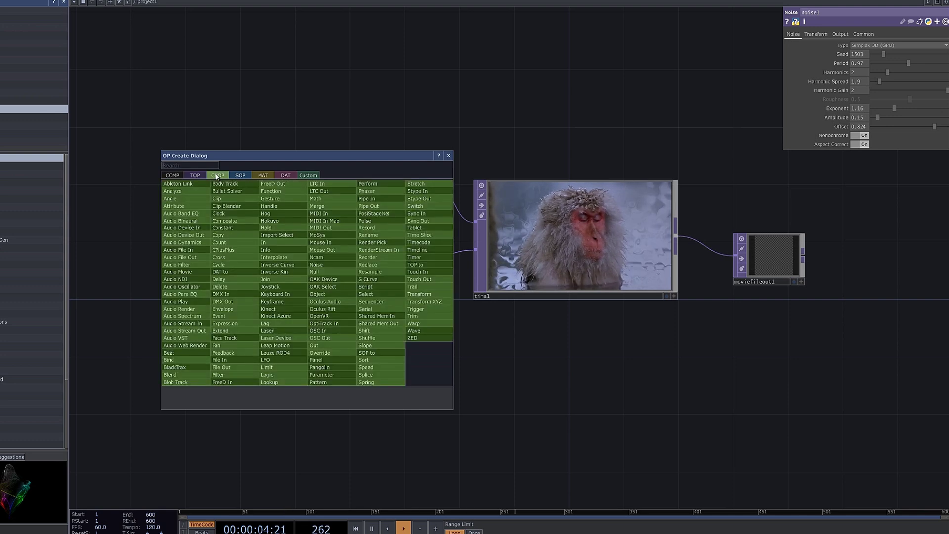
pyautogui.click(239, 384)
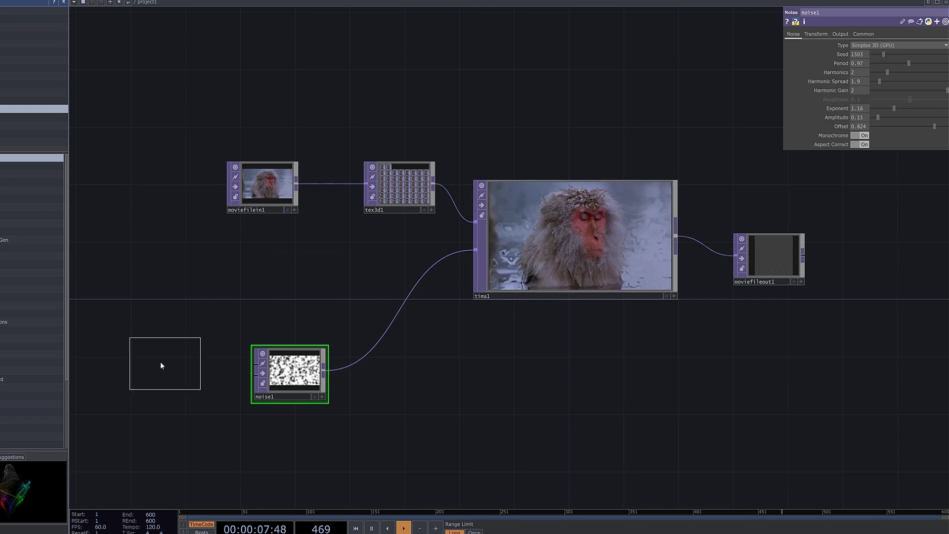
pyautogui.click(172, 389)
pyautogui.moveTo(294, 378); pyautogui.dragTo(321, 321)
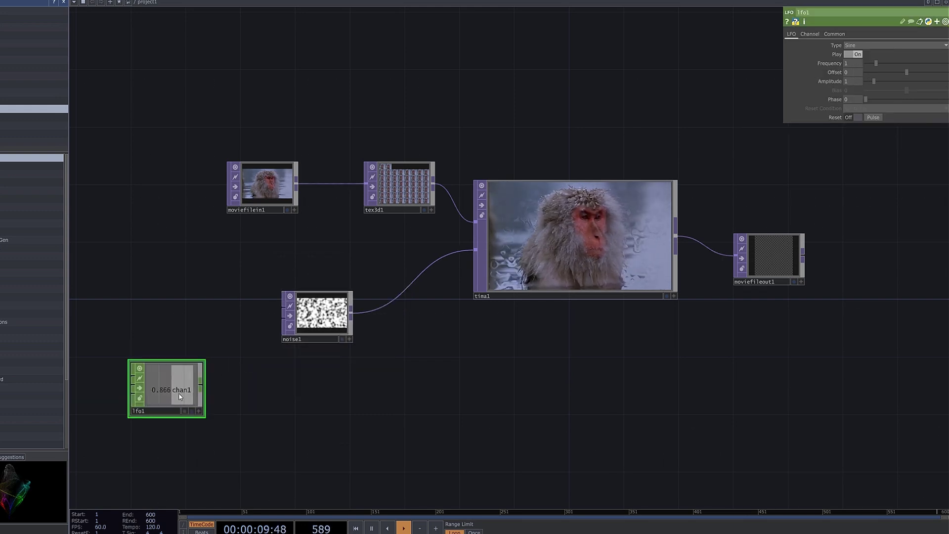
pyautogui.moveTo(182, 395); pyautogui.dragTo(223, 338)
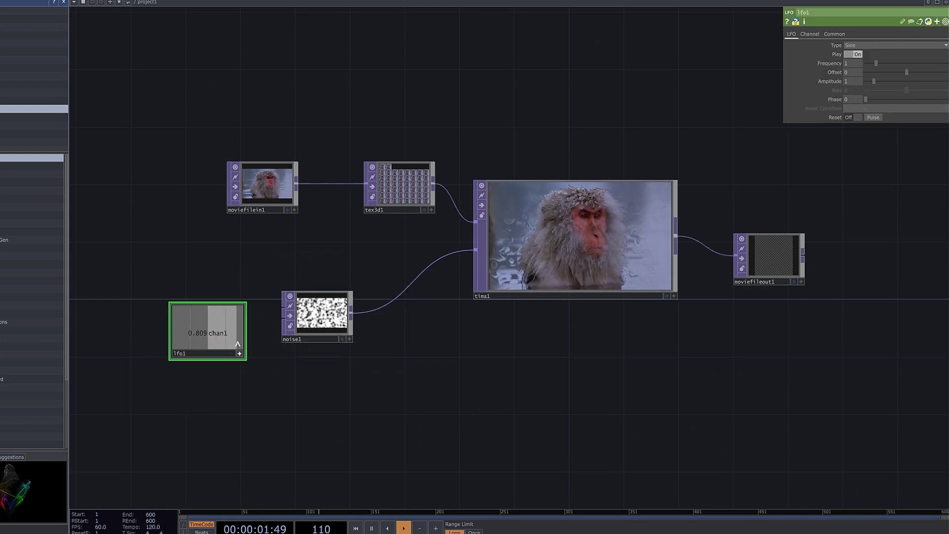
# - Drive the Noise exponent with a CHOP reference to the LFO's chan1 channel and check the effect on the Time Machine image
pyautogui.click(323, 313)
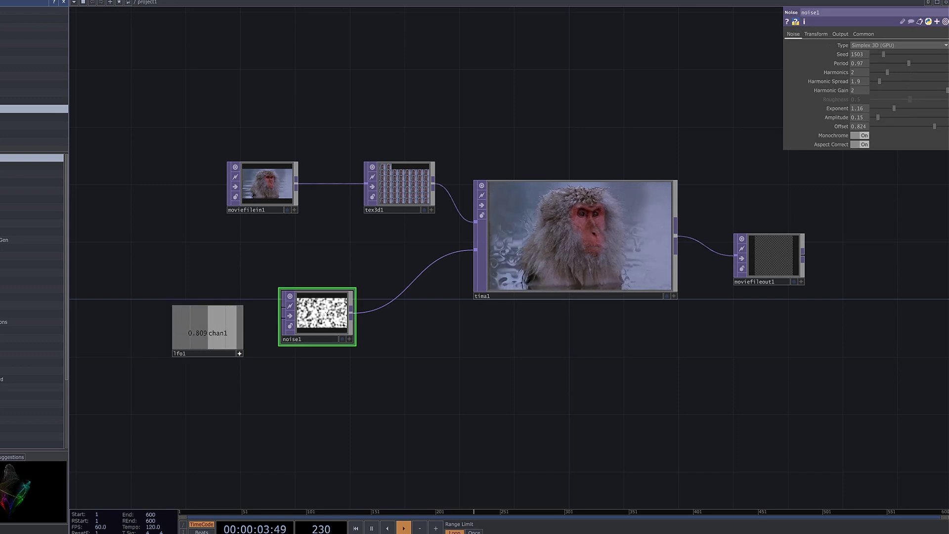
pyautogui.moveTo(854, 109); pyautogui.dragTo(855, 110)
pyautogui.click(863, 105)
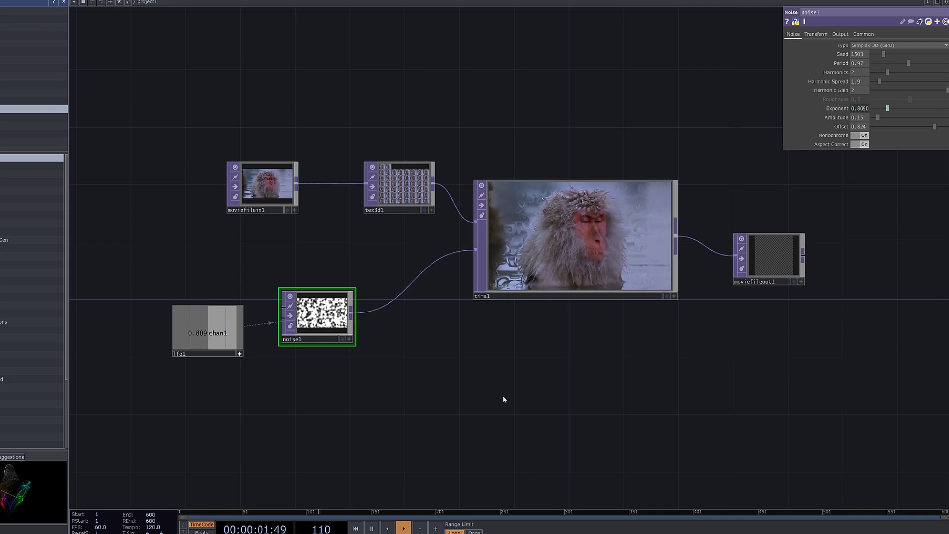
pyautogui.scroll(3, 426, 373)
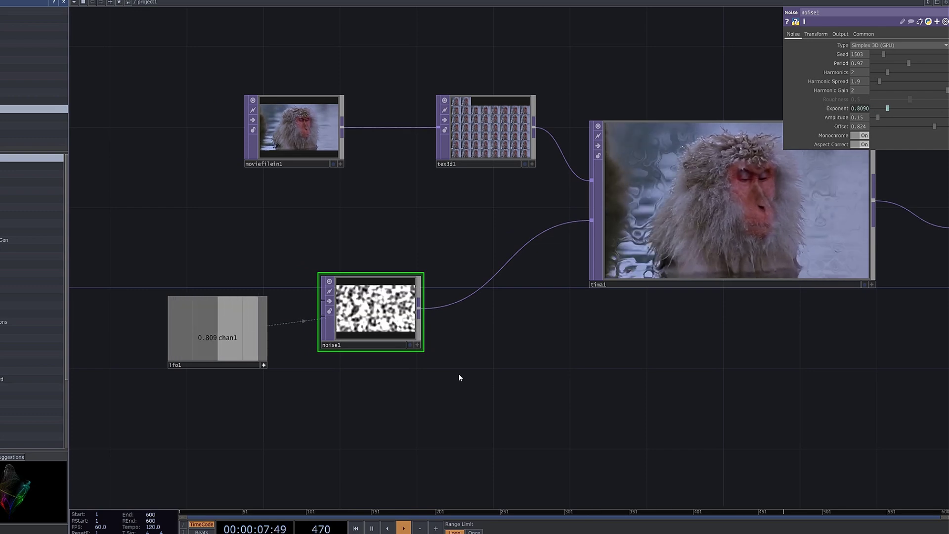
pyautogui.scroll(3, 459, 375)
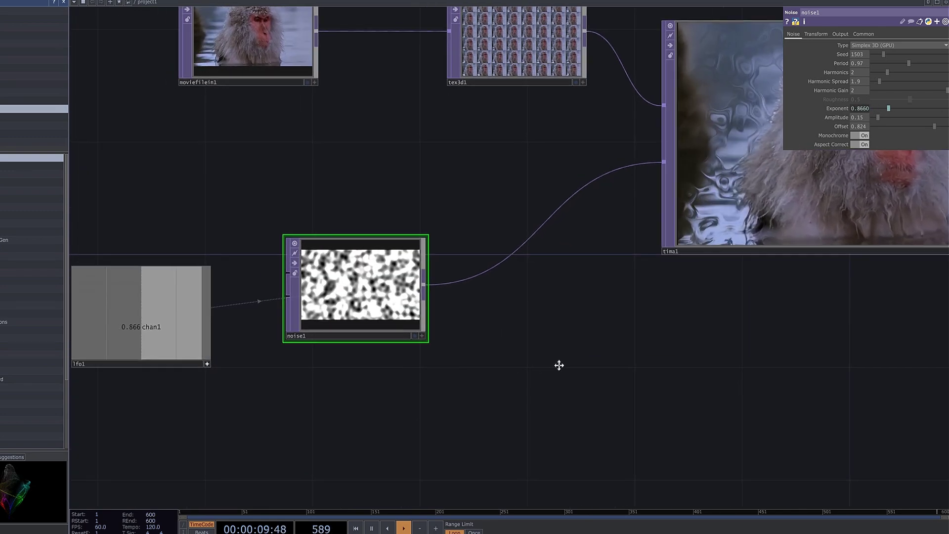
pyautogui.moveTo(559, 365); pyautogui.dragTo(678, 367)
pyautogui.moveTo(722, 315); pyautogui.dragTo(313, 423)
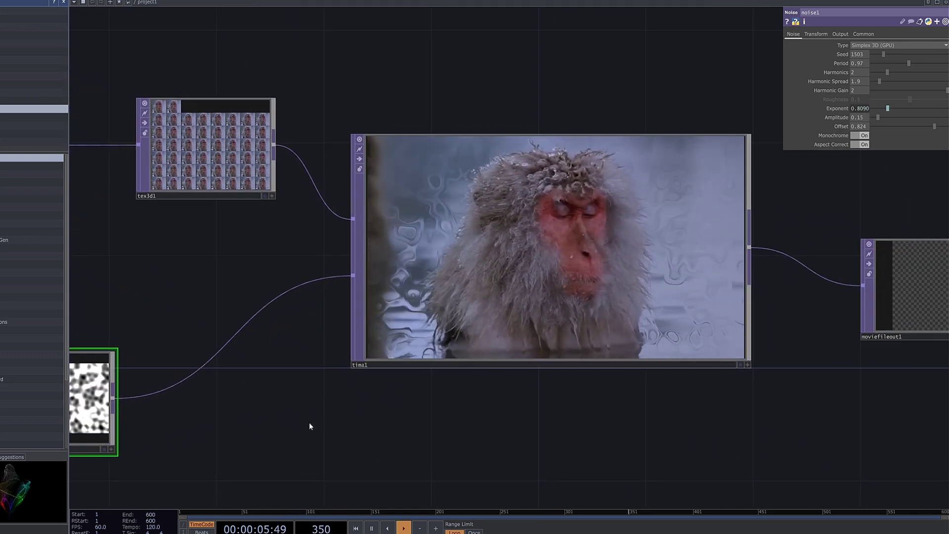
pyautogui.scroll(-10, 307, 423)
pyautogui.moveTo(382, 422); pyautogui.dragTo(552, 342)
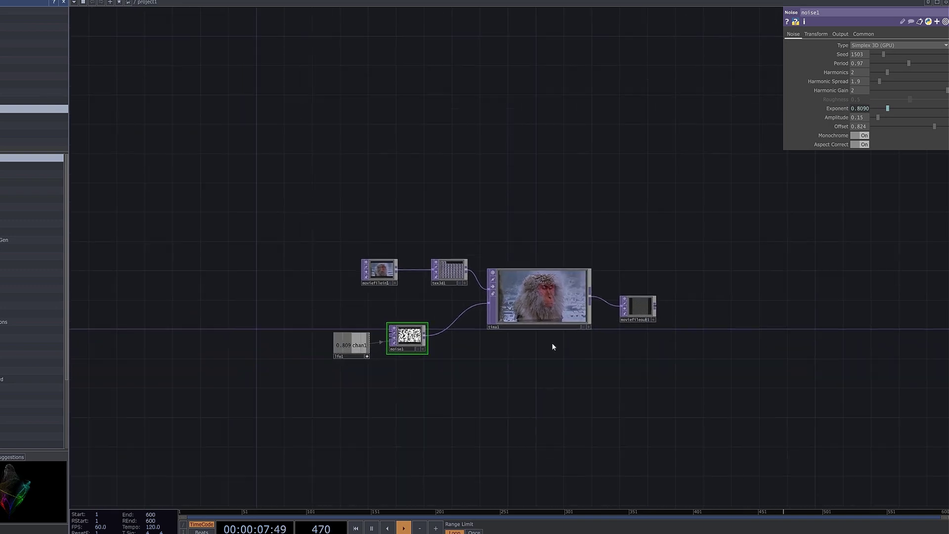
pyautogui.scroll(5, 508, 375)
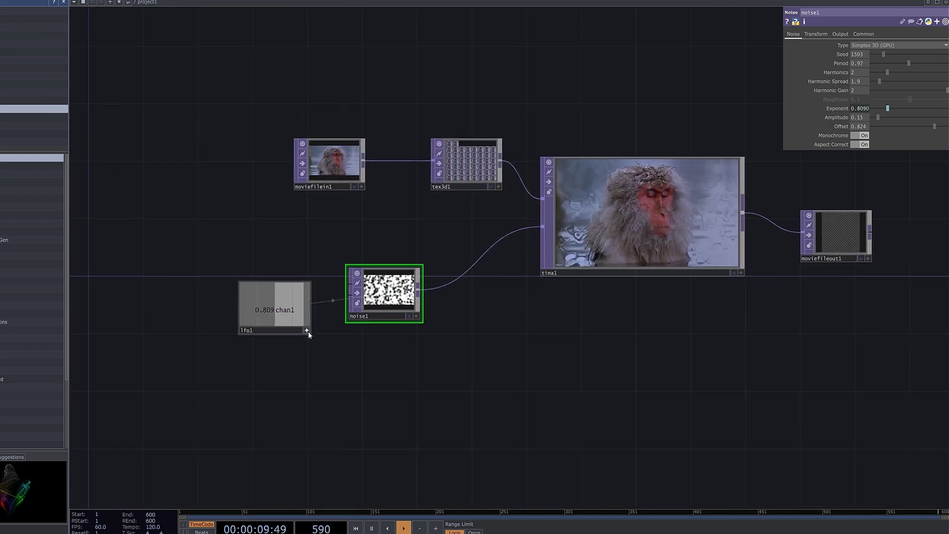
# - Show the Noise exponent's expression and undo its CHOP reference to the LFO
pyautogui.click(308, 331)
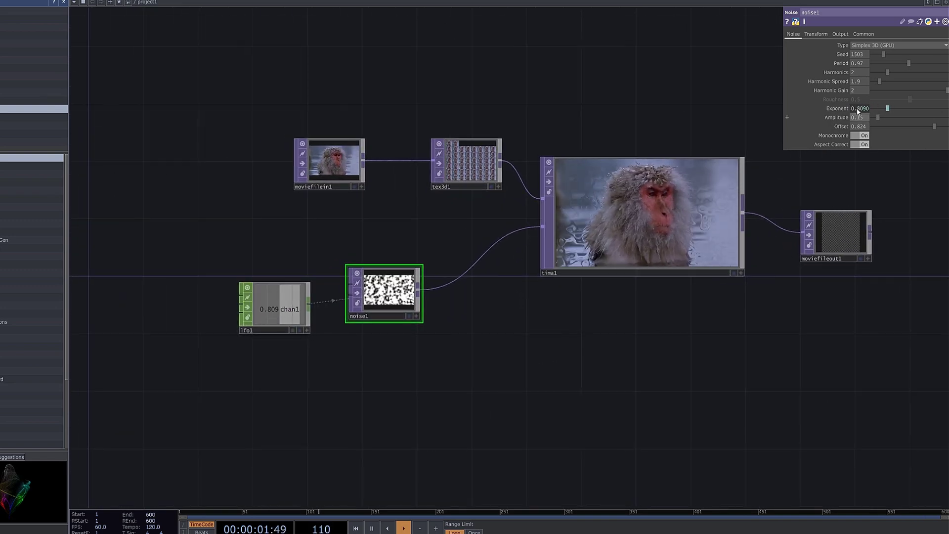
pyautogui.click(840, 108)
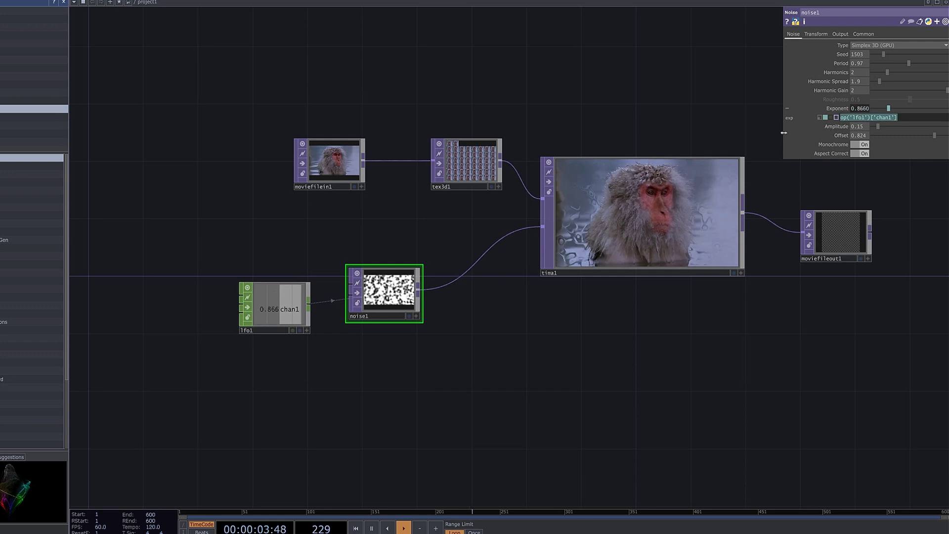
pyautogui.click(778, 365)
pyautogui.hotkey('ctrl', 'z')
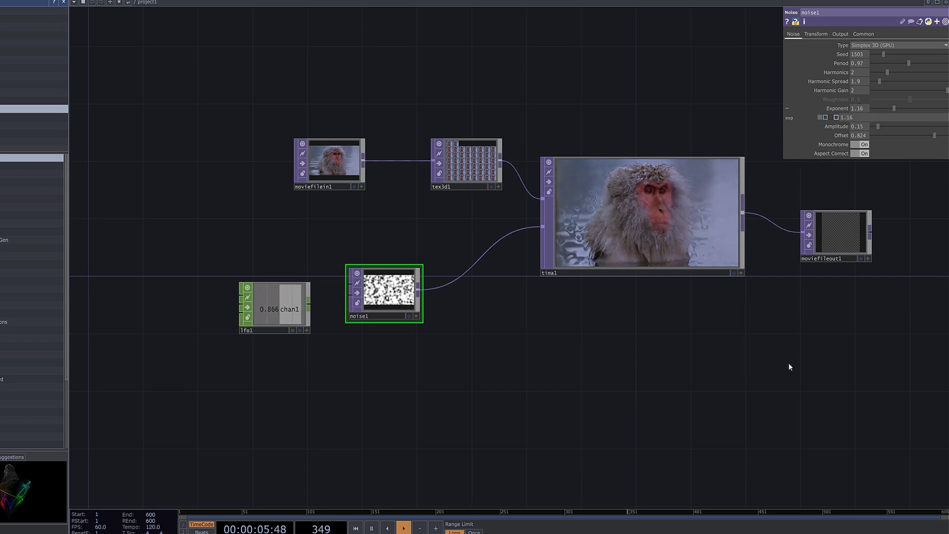
# - Drive the Noise harmonic gain with a CHOP reference to the LFO's chan1 channel
pyautogui.click(306, 330)
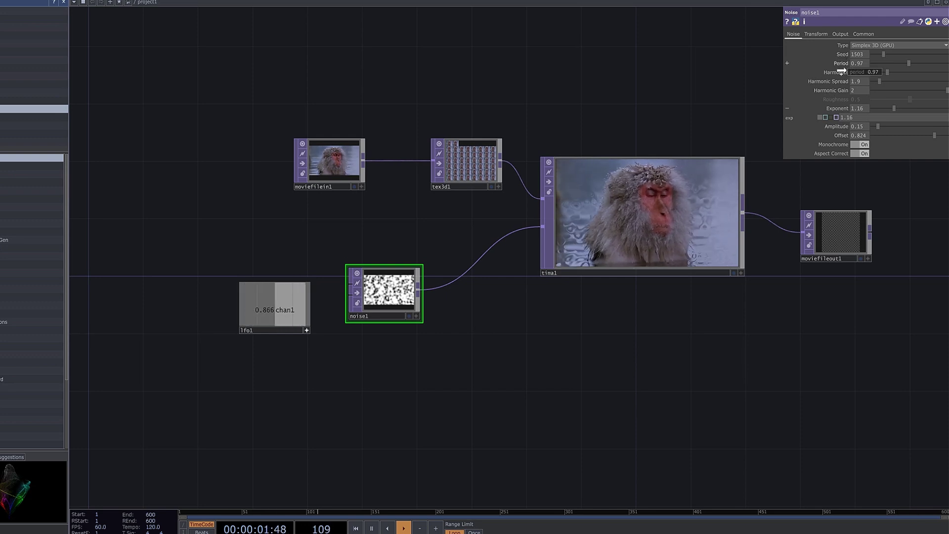
pyautogui.moveTo(841, 72); pyautogui.dragTo(844, 90)
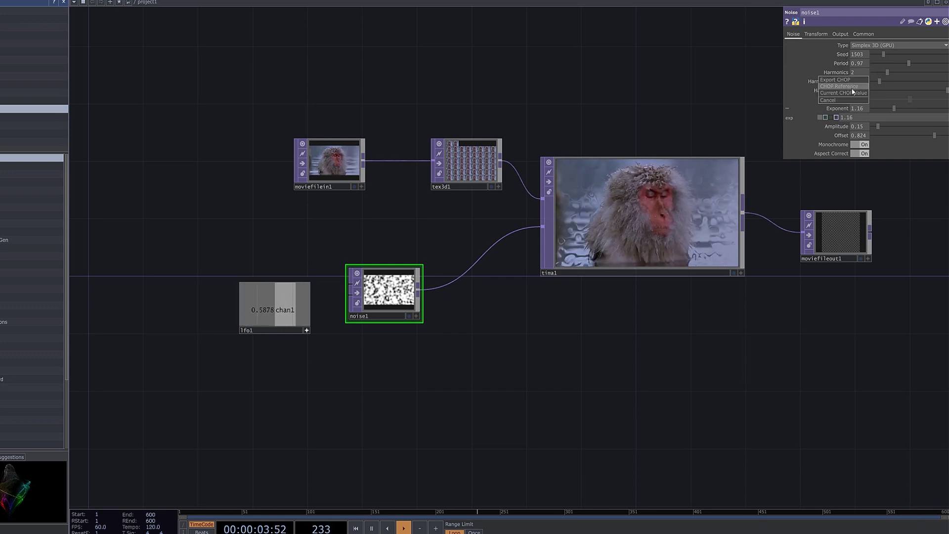
pyautogui.click(849, 87)
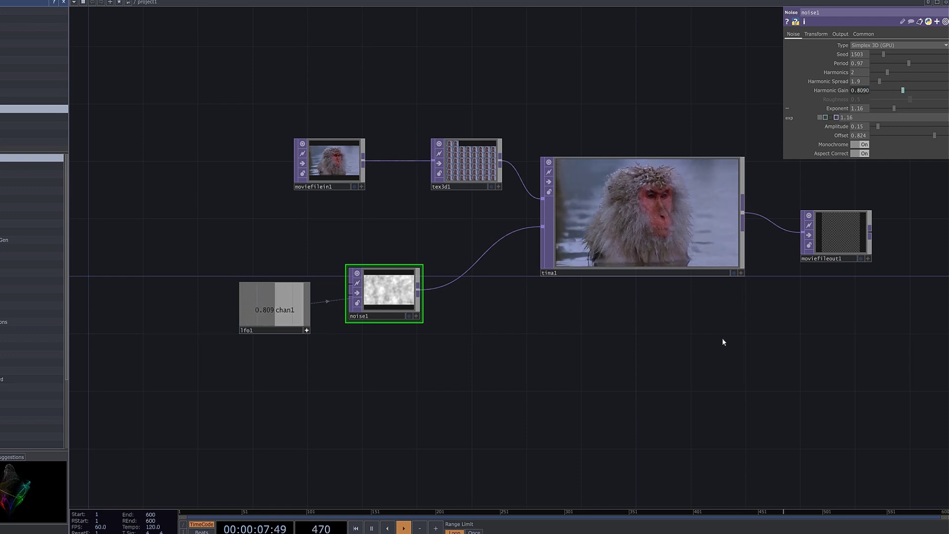
# - Examine the animated noise pattern and the Time Machine output up close
pyautogui.scroll(4, 413, 363)
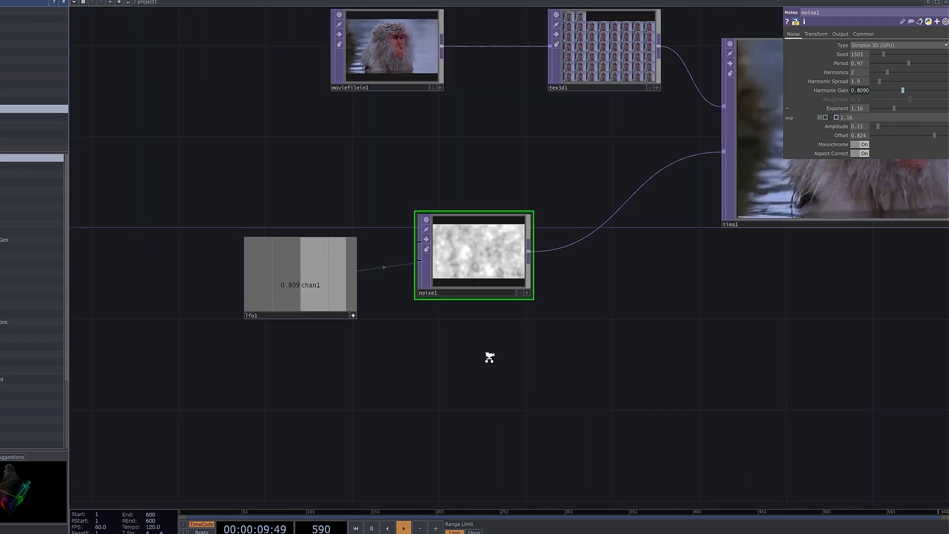
pyautogui.scroll(5, 489, 357)
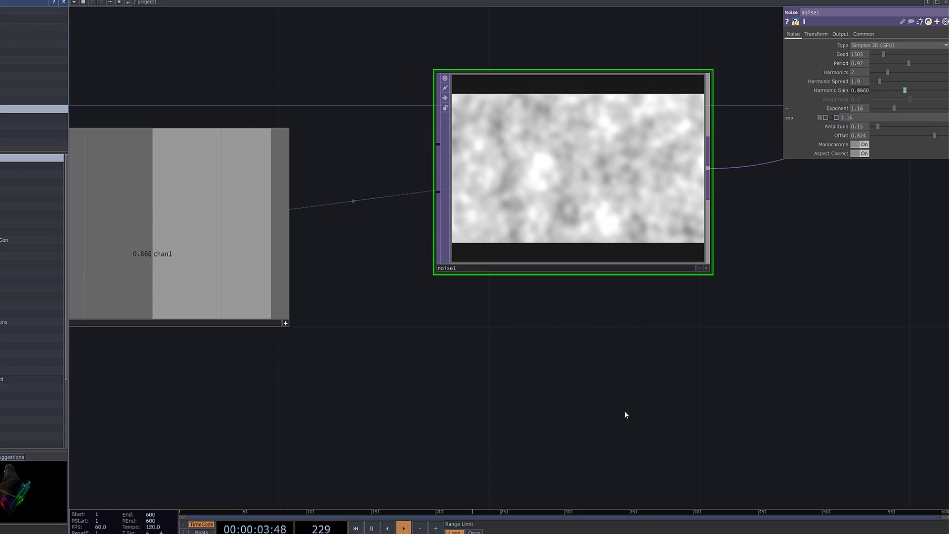
pyautogui.scroll(-10, 624, 411)
pyautogui.moveTo(728, 383); pyautogui.dragTo(557, 383)
pyautogui.scroll(3, 668, 366)
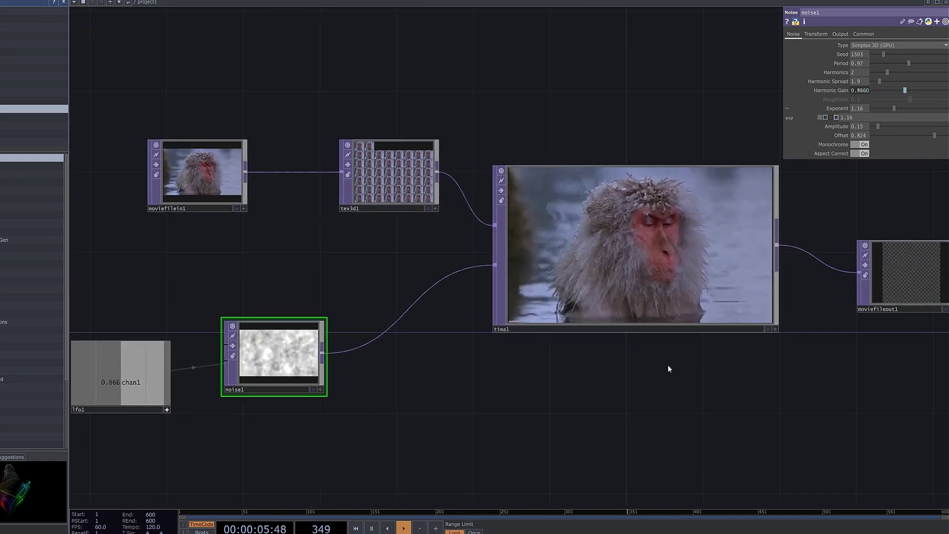
pyautogui.scroll(4, 687, 367)
pyautogui.moveTo(699, 368); pyautogui.dragTo(579, 446)
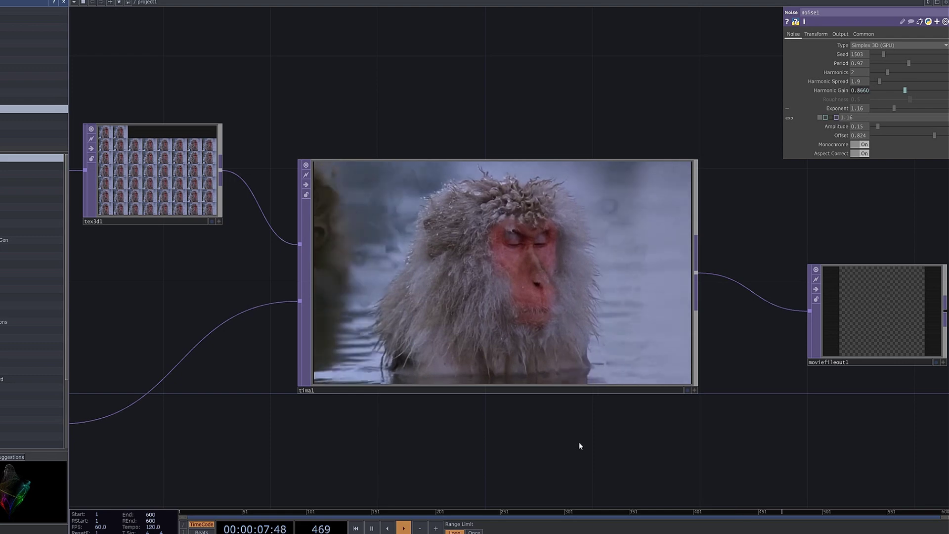
pyautogui.scroll(3, 555, 474)
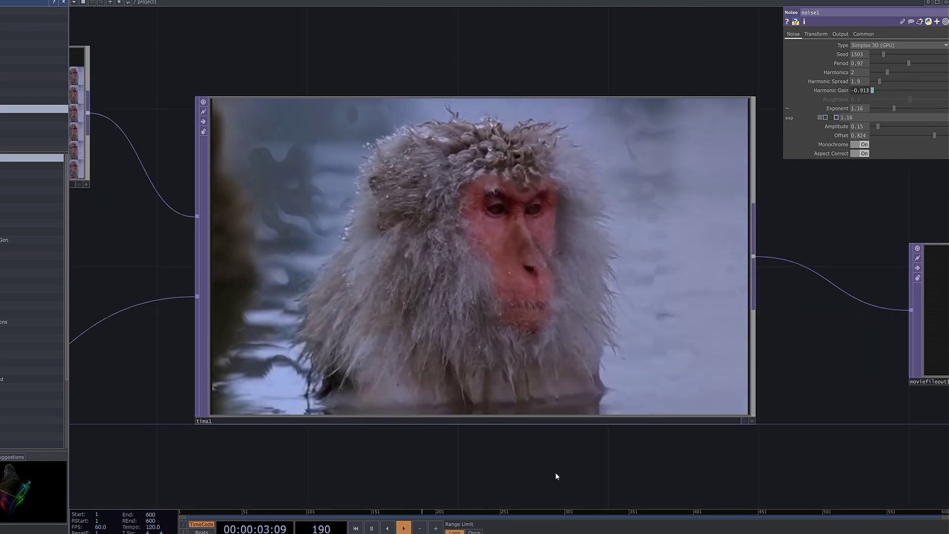
pyautogui.scroll(-8, 551, 470)
pyautogui.moveTo(519, 481); pyautogui.dragTo(566, 317)
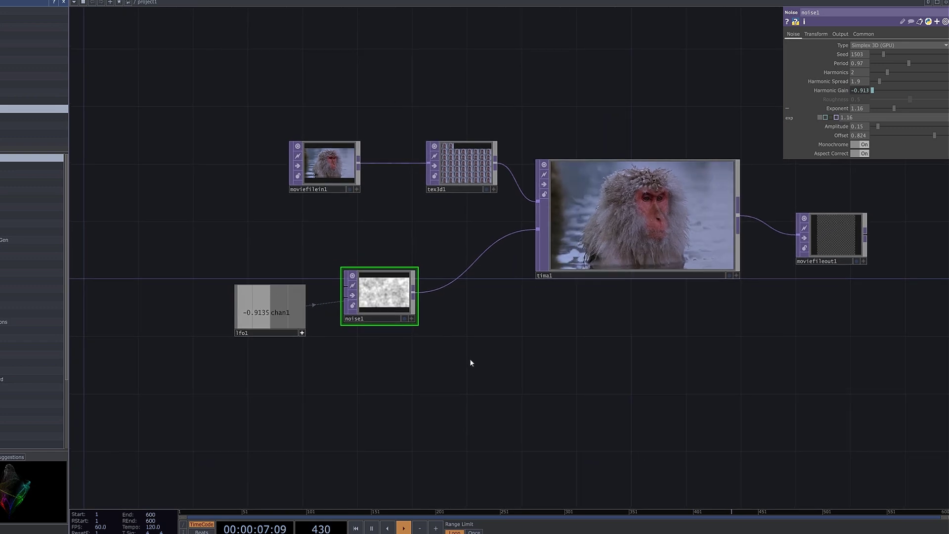
# - Set the LFO frequency to 0.5 and check the Time Machine output
pyautogui.click(302, 330)
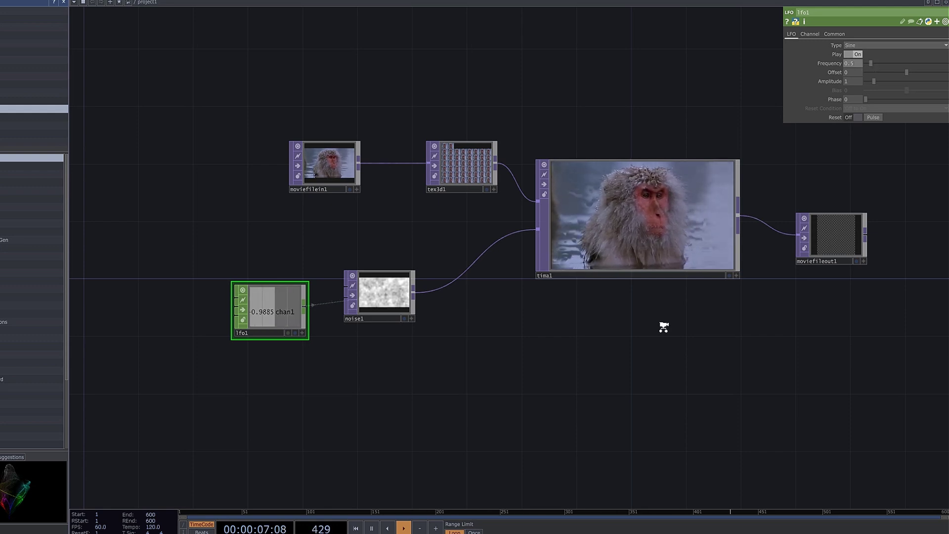
pyautogui.moveTo(664, 327); pyautogui.dragTo(668, 302, button='middle')
pyautogui.moveTo(668, 302); pyautogui.dragTo(650, 408)
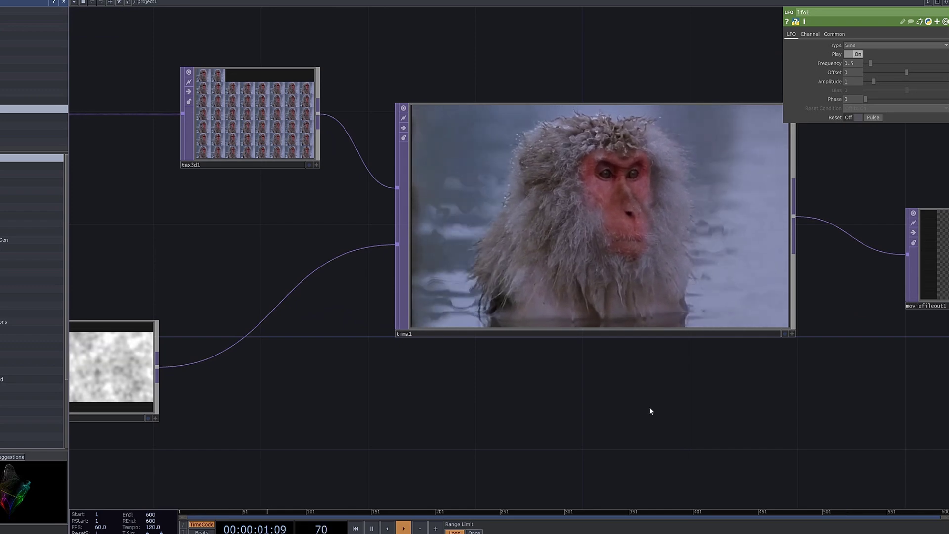
pyautogui.scroll(-5, 649, 408)
pyautogui.moveTo(640, 360); pyautogui.dragTo(629, 322)
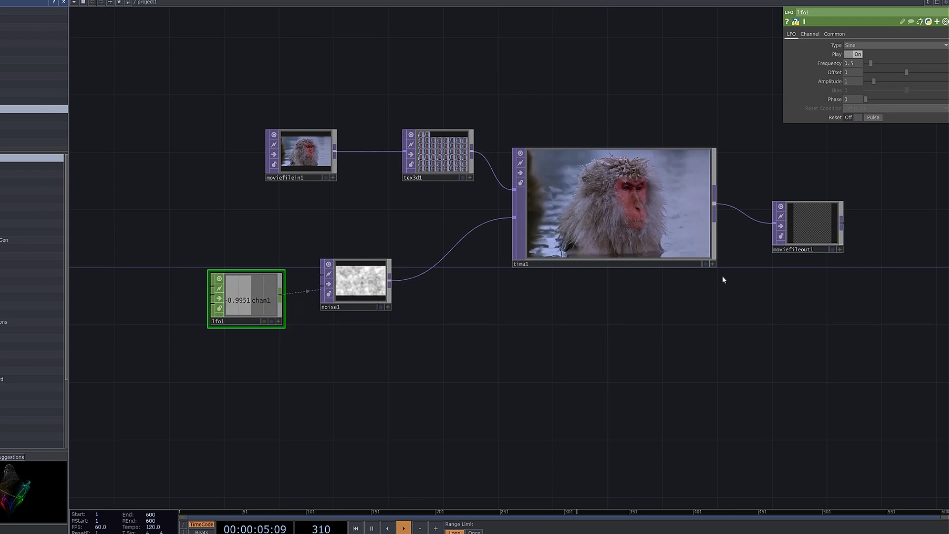